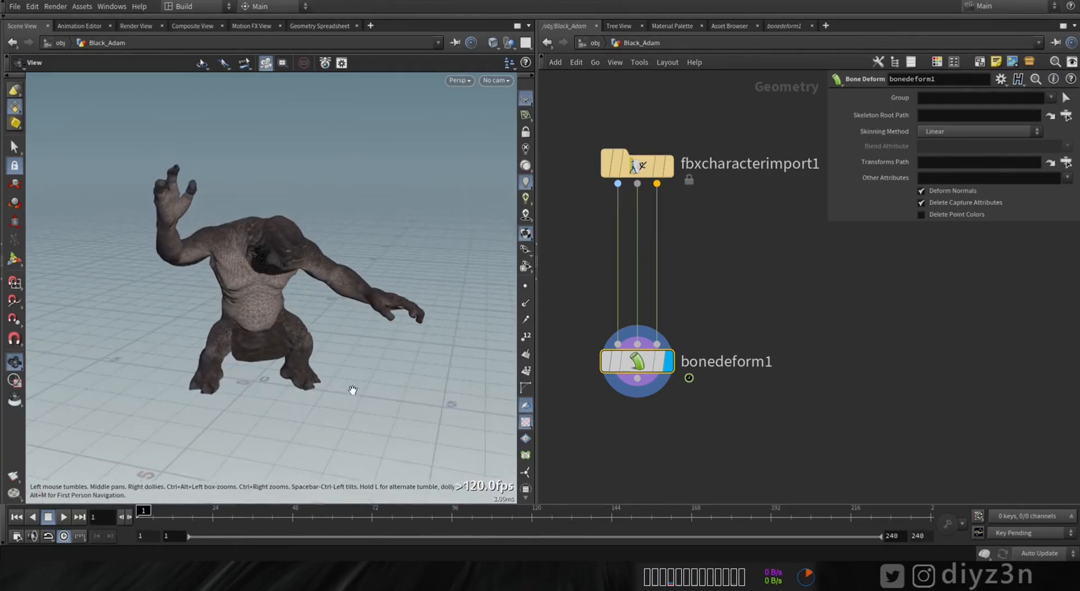
# - Move the bonedeform1 node further below fbxcharacterimport1 to free space between the two nodes
pyautogui.moveTo(315, 517); pyautogui.dragTo(135, 517)
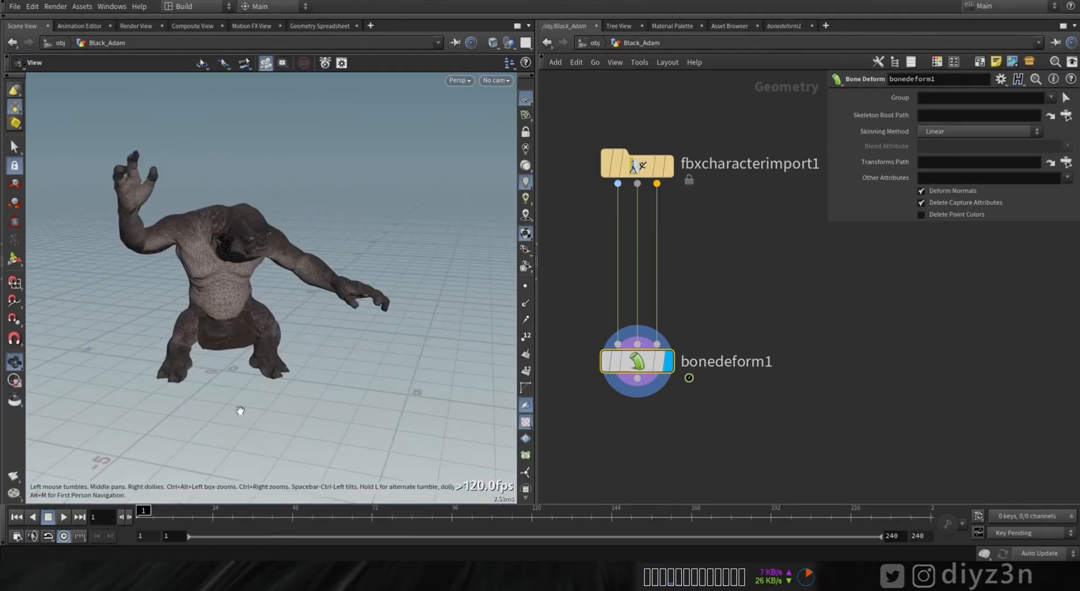
pyautogui.moveTo(679, 255); pyautogui.dragTo(677, 210, button='middle')
pyautogui.moveTo(650, 335); pyautogui.dragTo(648, 428)
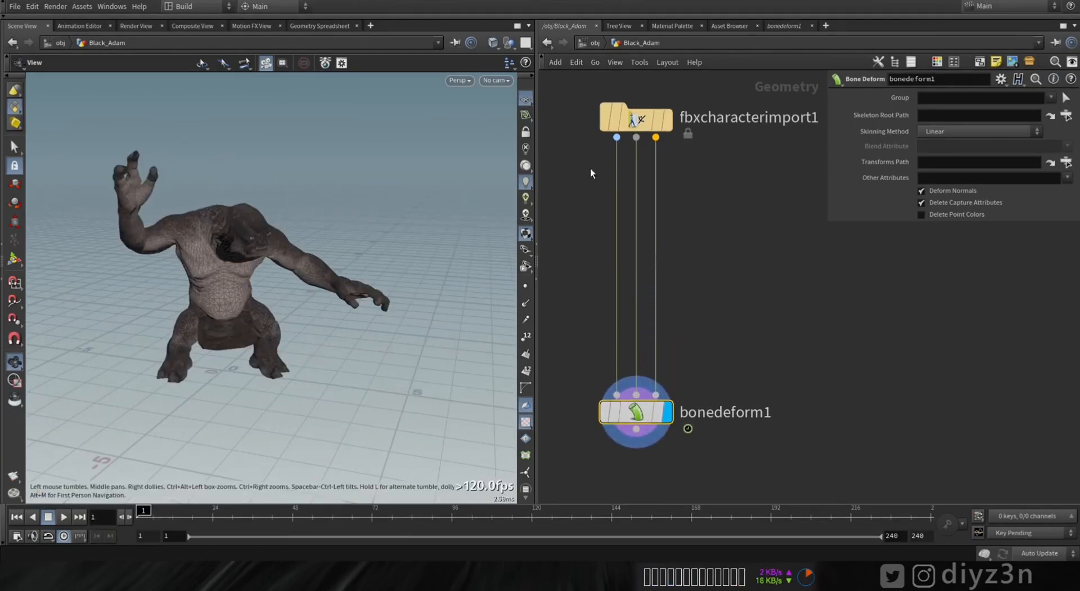
# - Add a Null node wired to the first output of fbxcharacterimport1 and display it
pyautogui.press('Tab')
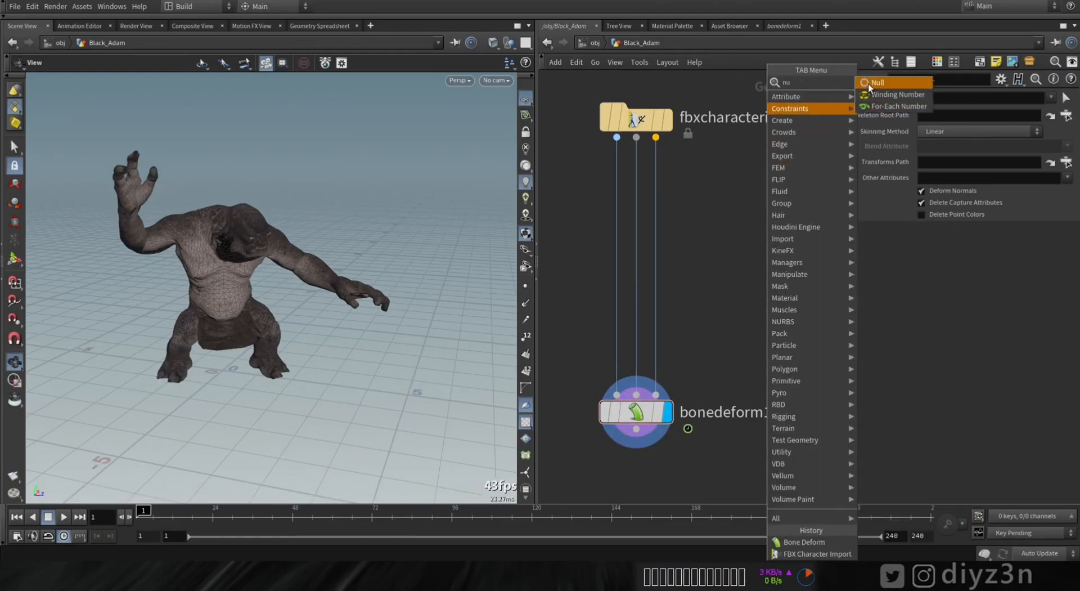
pyautogui.click(895, 93)
pyautogui.click(743, 213)
pyautogui.click(617, 137)
pyautogui.click(739, 194)
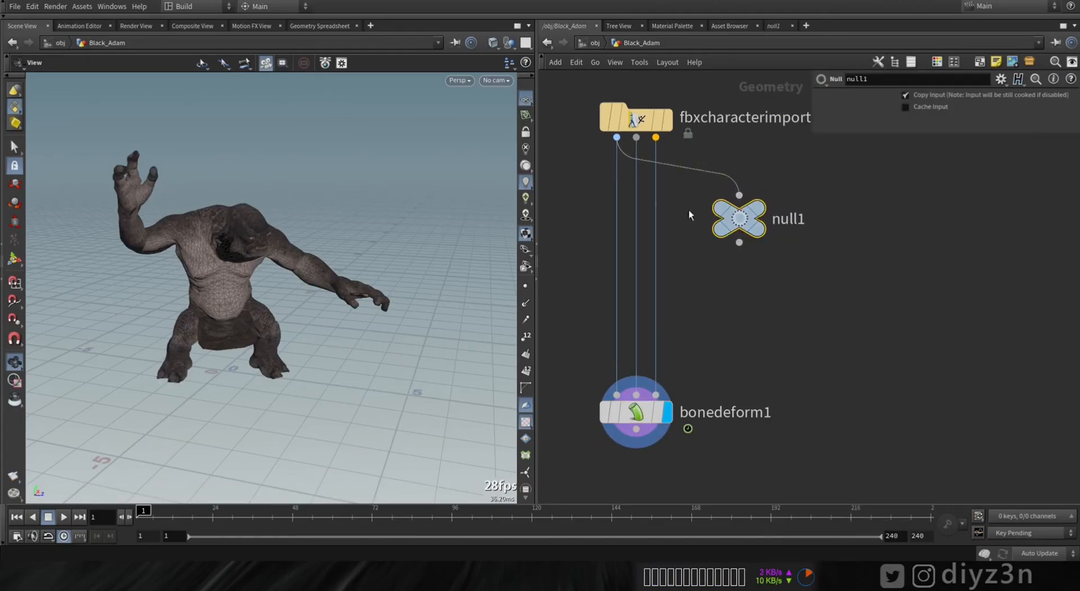
pyautogui.click(779, 184)
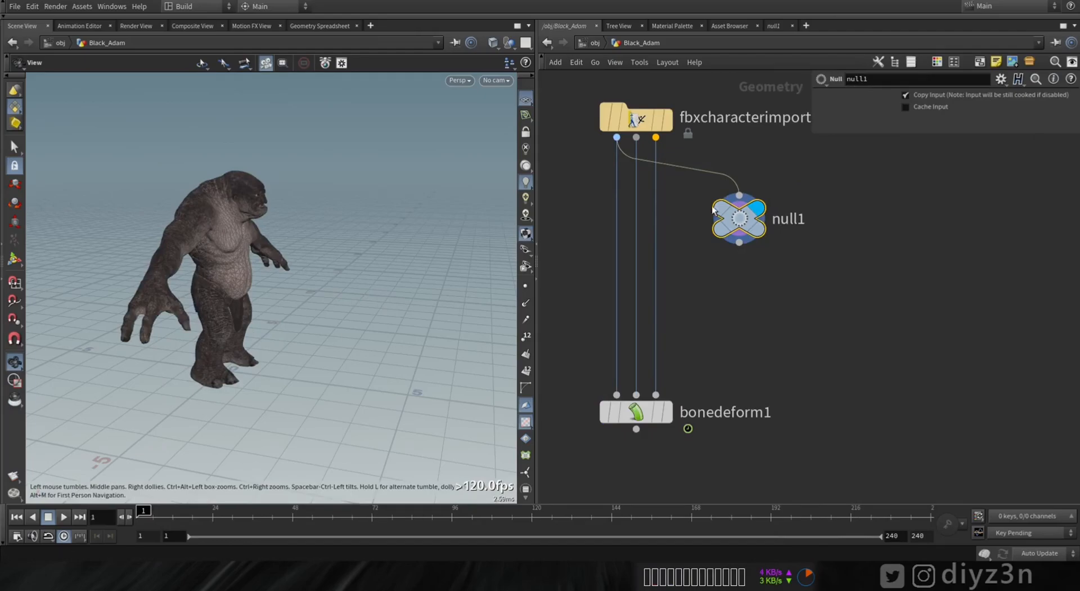
# - Preview the second and third outputs of fbxcharacterimport1 through the null, scrubbing the skeleton animation, and delete the null
pyautogui.click(739, 194)
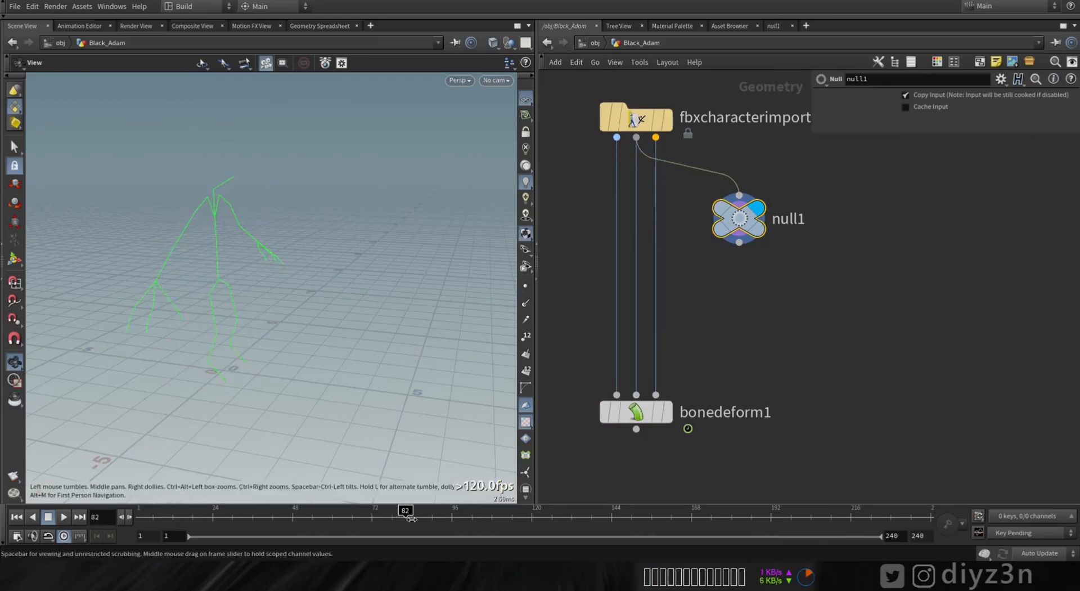
pyautogui.click(656, 138)
pyautogui.click(739, 195)
pyautogui.moveTo(143, 523); pyautogui.dragTo(355, 522)
pyautogui.moveTo(151, 526); pyautogui.dragTo(140, 525)
pyautogui.moveTo(738, 219); pyautogui.dragTo(771, 218)
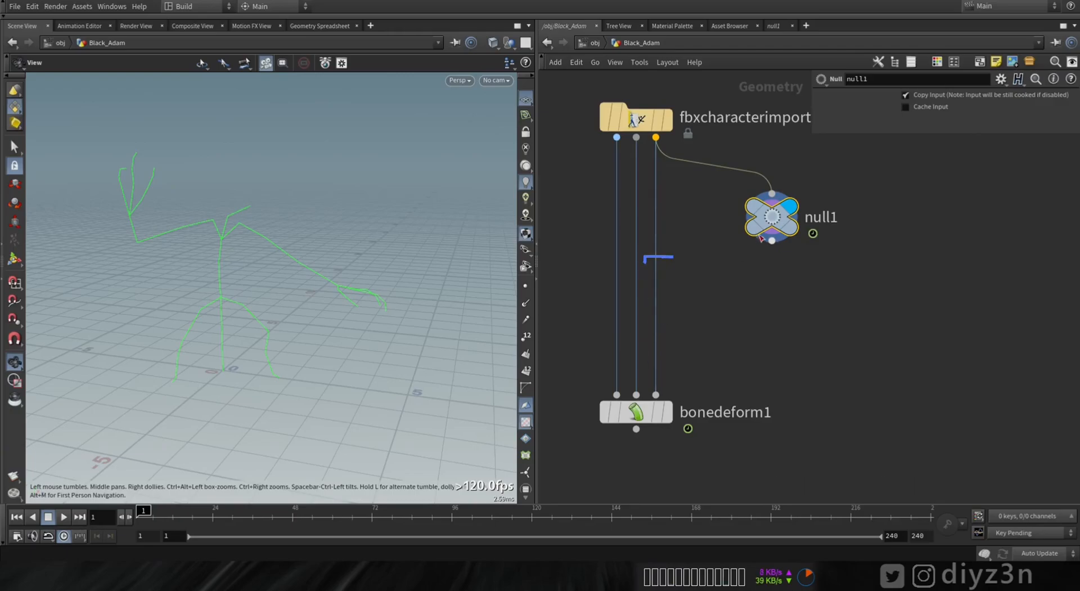
pyautogui.press('Delete')
# - Add a Rig Stash Pose node wired to the third output of fbxcharacterimport1 and display it
pyautogui.moveTo(243, 263)
pyautogui.mouseDown()
pyautogui.moveTo(217, 263)
pyautogui.moveTo(231, 262)
pyautogui.mouseUp()
pyautogui.press('Tab')
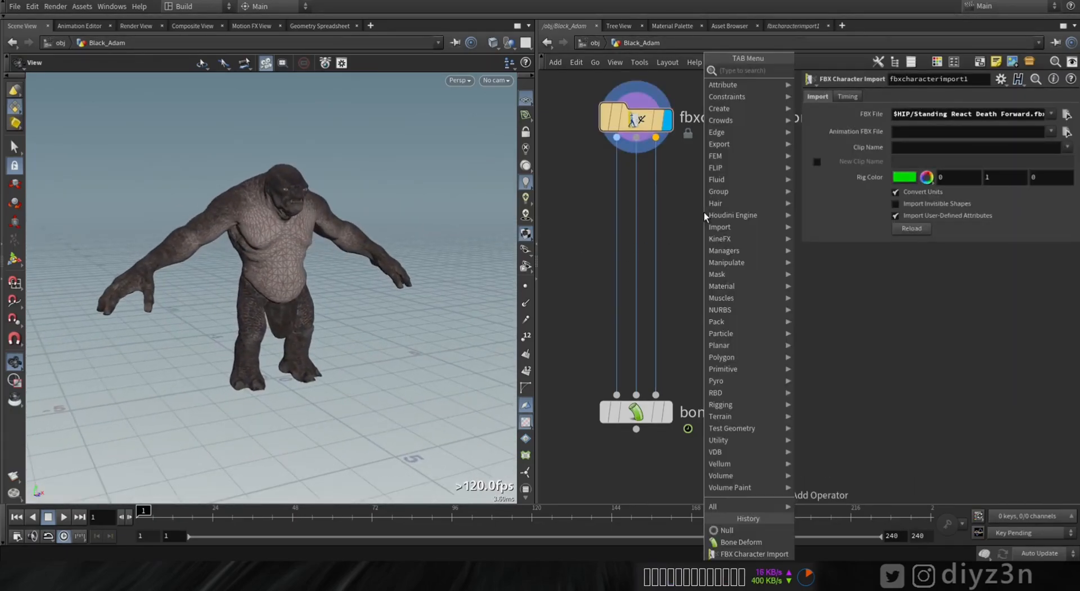
pyautogui.write('stas')
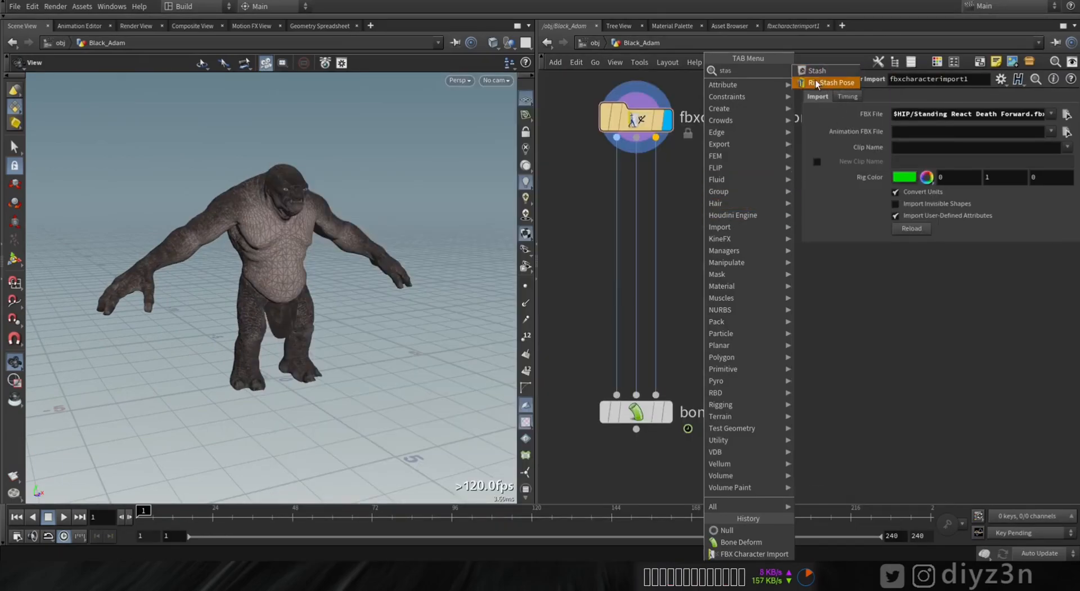
pyautogui.click(817, 82)
pyautogui.click(704, 204)
pyautogui.click(697, 188)
pyautogui.click(656, 137)
pyautogui.click(742, 205)
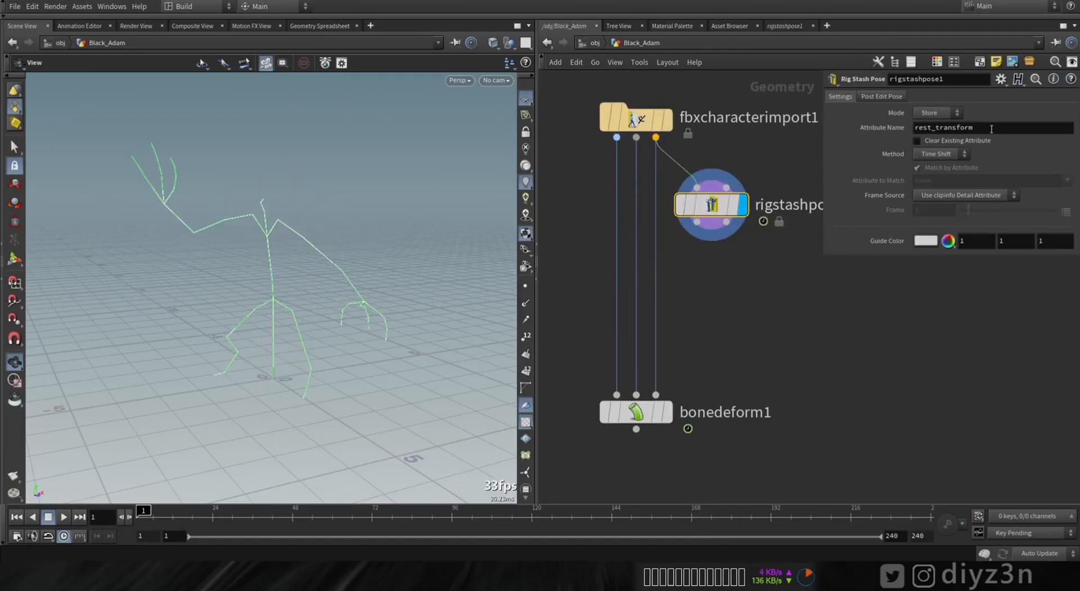
# - Scrub the timeline to examine the animated skeleton against its stashed pose, and return to frame 1
pyautogui.moveTo(144, 516); pyautogui.dragTo(492, 516)
pyautogui.moveTo(285, 344)
pyautogui.mouseDown()
pyautogui.moveTo(301, 339)
pyautogui.moveTo(271, 210)
pyautogui.mouseUp()
pyautogui.moveTo(175, 516); pyautogui.dragTo(142, 516)
# - Move bonedeform1 further down and add a Configure Joints node fed by the first output of rigstashpose1
pyautogui.moveTo(727, 304); pyautogui.dragTo(674, 238, button='middle')
pyautogui.moveTo(583, 357); pyautogui.dragTo(582, 479)
pyautogui.press('Tab')
pyautogui.write('conf')
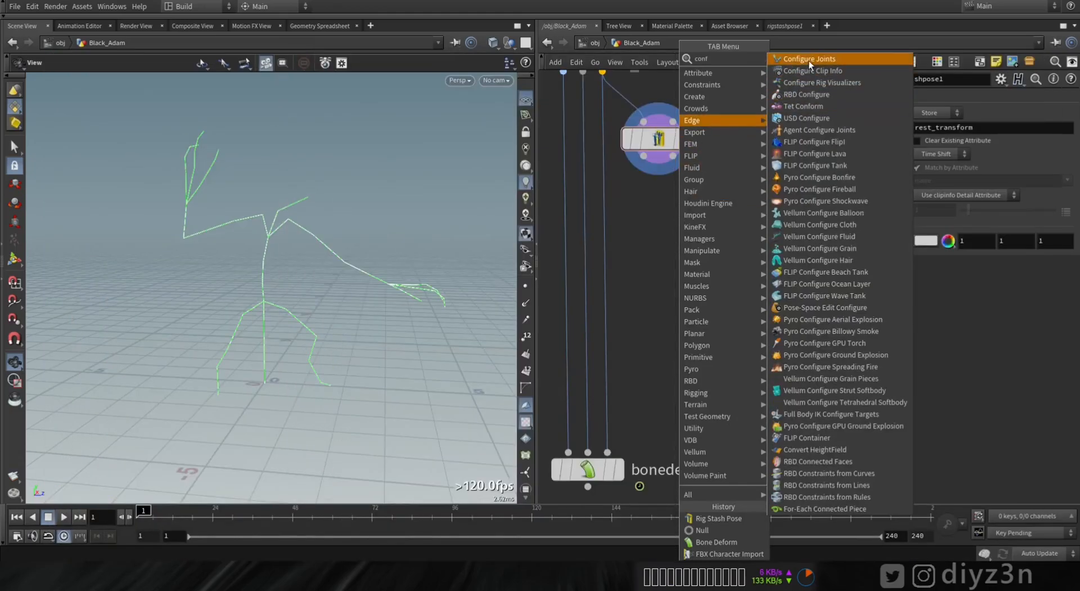
pyautogui.click(808, 60)
pyautogui.click(661, 227)
pyautogui.click(660, 235)
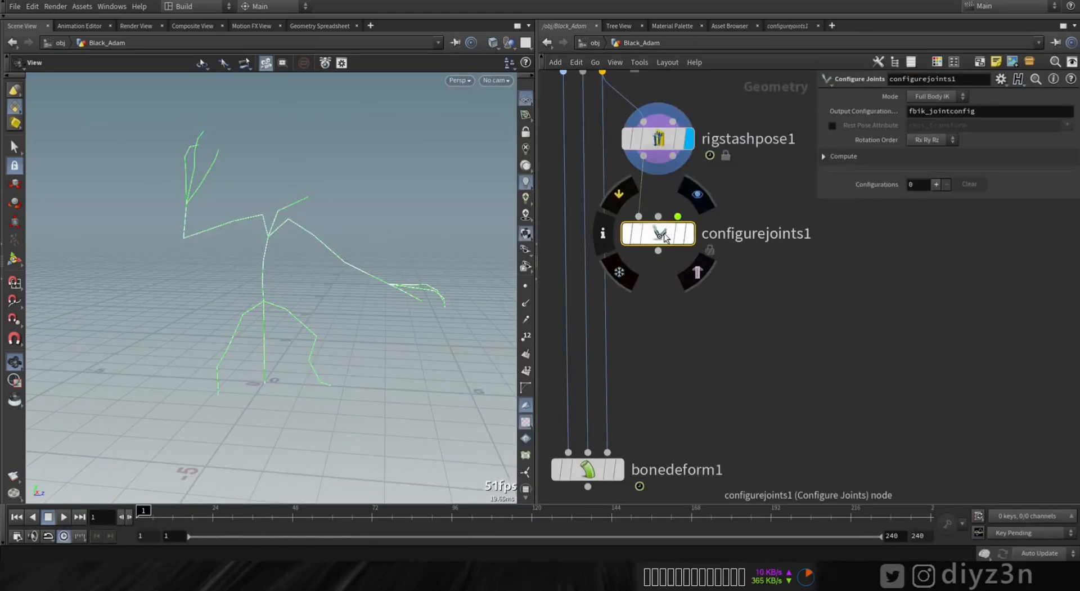
# - Display configurejoints1, set its mode to Ragdoll and enable the rest pose attribute rest_transform
pyautogui.moveTo(665, 237); pyautogui.dragTo(671, 228)
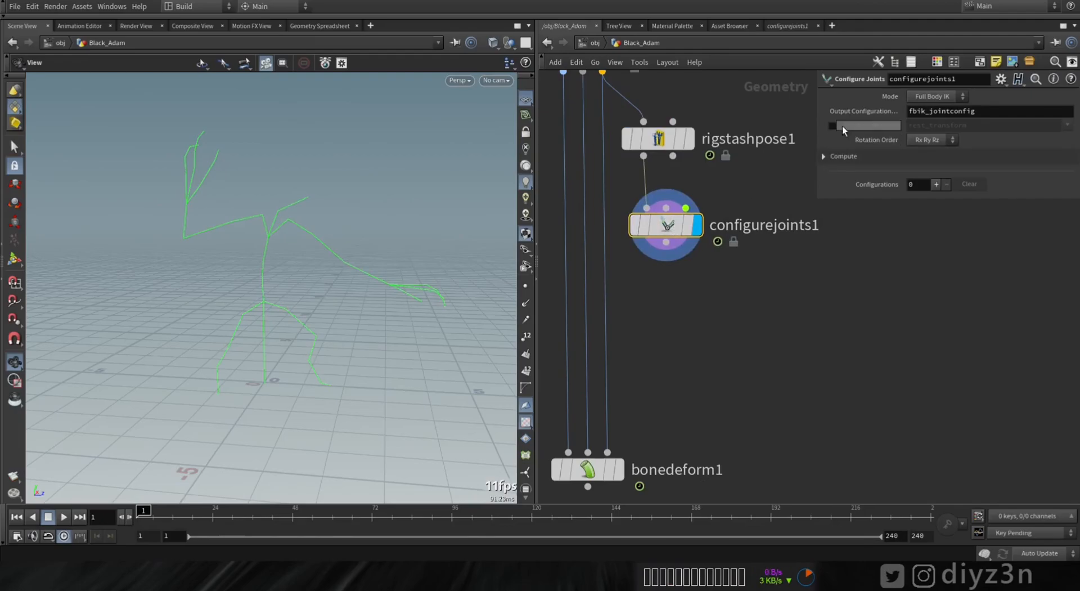
pyautogui.click(938, 119)
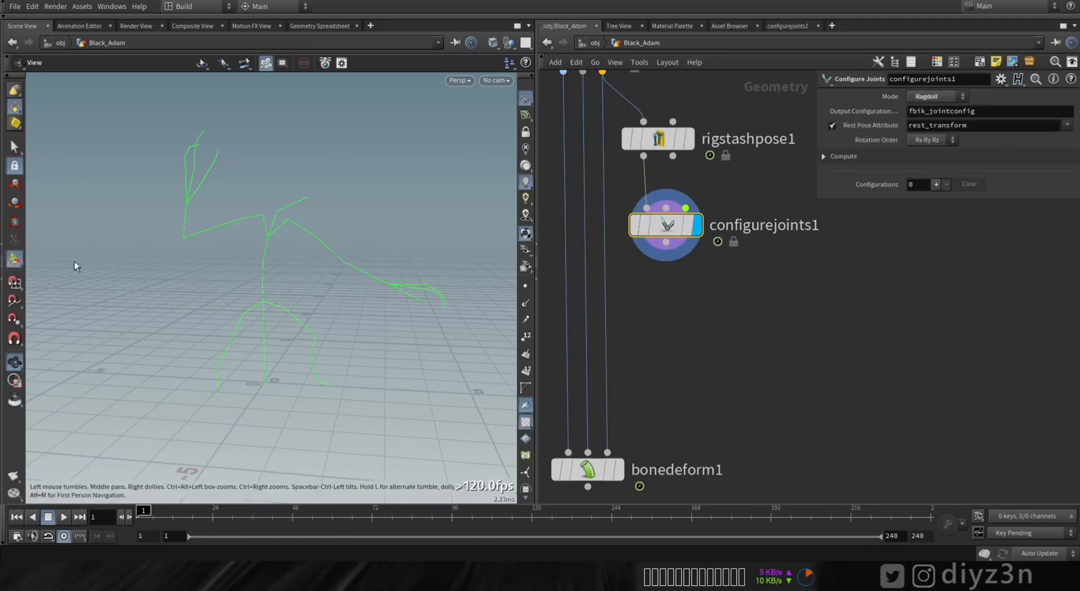
# - Try X and Z rotation limits on the right upper-leg joint, and clear the joint configurations
pyautogui.click(15, 260)
pyautogui.keyDown('alt'); pyautogui.moveTo(267, 275); pyautogui.dragTo(444, 348, button='right'); pyautogui.keyUp('alt')
pyautogui.click(262, 270)
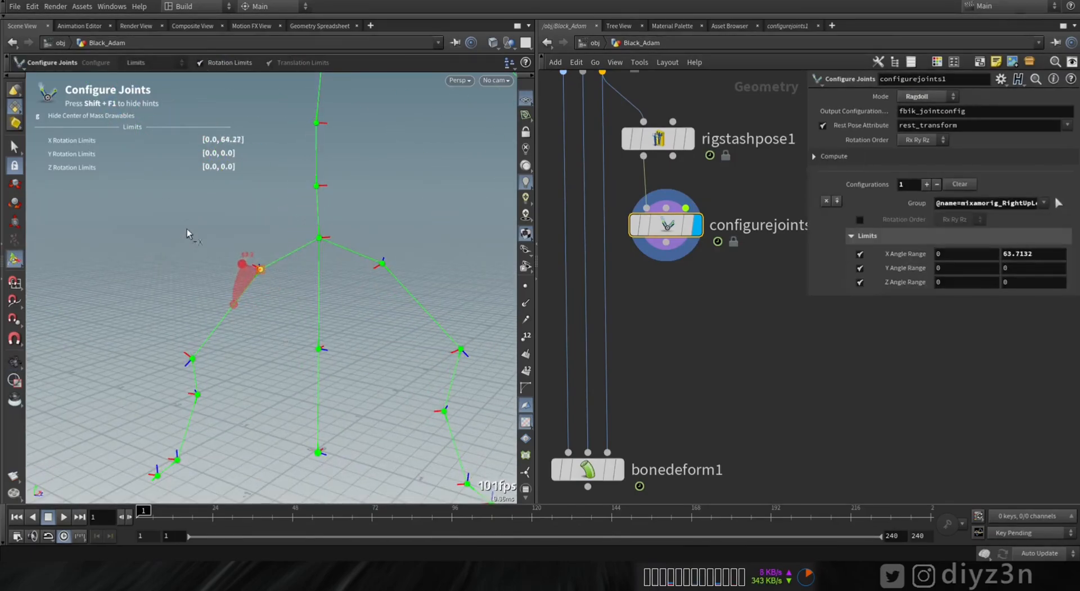
pyautogui.moveTo(223, 312)
pyautogui.keyDown('alt'); pyautogui.mouseDown()
pyautogui.moveTo(321, 338)
pyautogui.moveTo(227, 314)
pyautogui.mouseUp(); pyautogui.keyUp('alt')
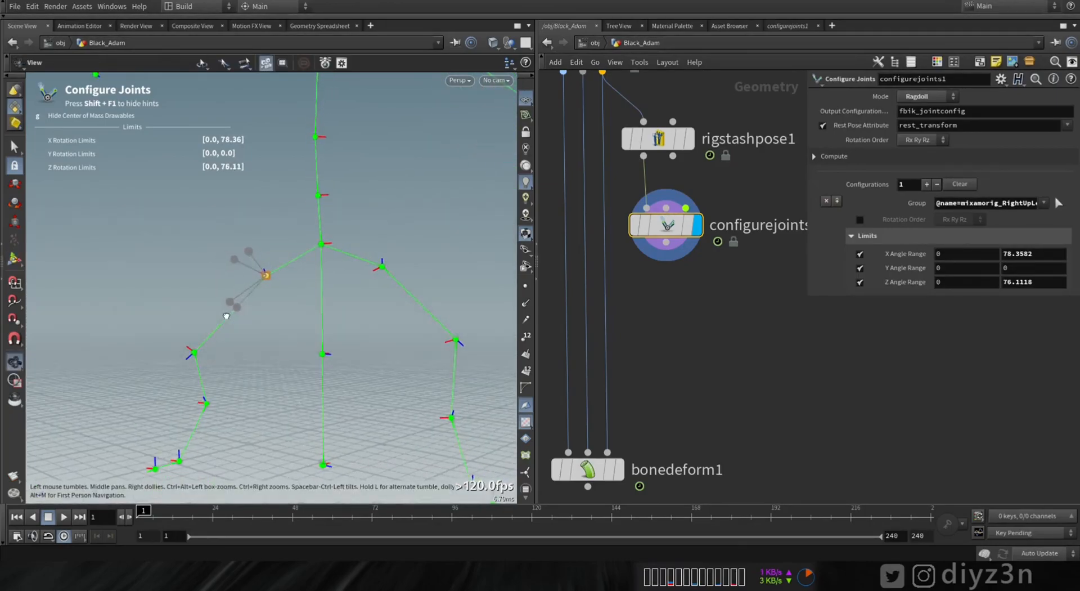
pyautogui.click(956, 190)
# - Add a Ragdoll Collision Shapes node fed by configurejoints1, place it just below and display it
pyautogui.keyDown('alt'); pyautogui.moveTo(349, 287); pyautogui.dragTo(345, 258, button='right'); pyautogui.keyUp('alt')
pyautogui.keyDown('alt'); pyautogui.moveTo(345, 258); pyautogui.dragTo(304, 310, button='middle'); pyautogui.keyUp('alt')
pyautogui.press('Tab')
pyautogui.write('coll')
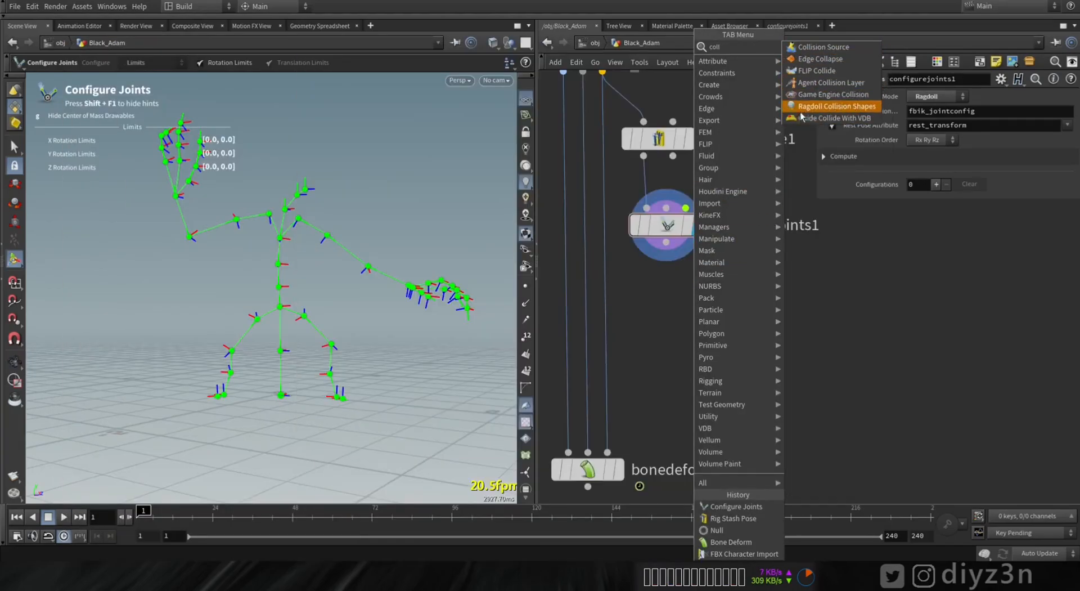
pyautogui.click(837, 105)
pyautogui.click(705, 318)
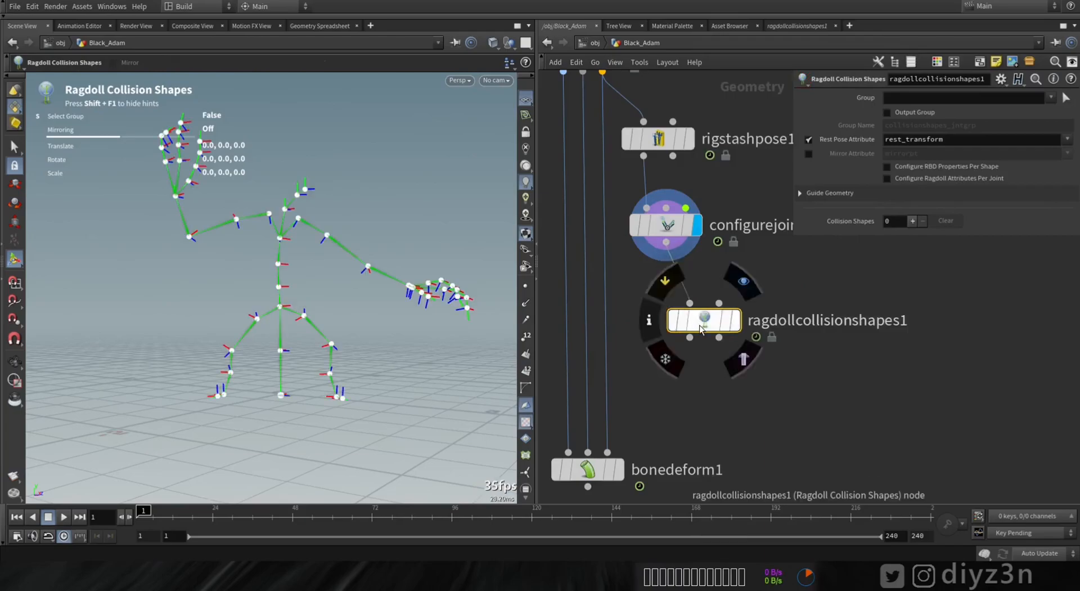
pyautogui.moveTo(700, 326); pyautogui.dragTo(677, 307)
pyautogui.click(721, 262)
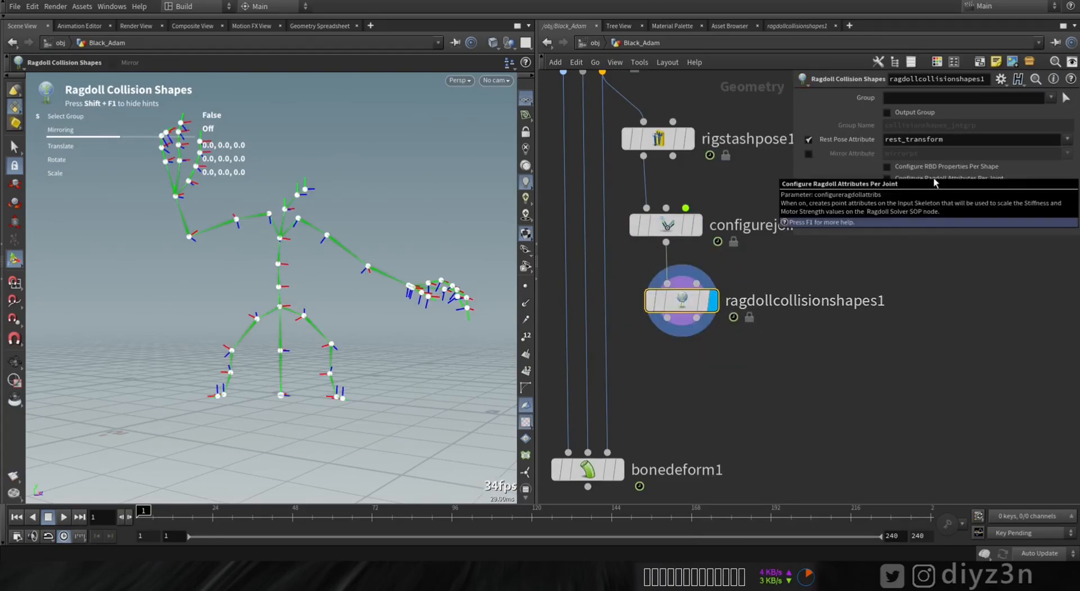
# - Template bonedeform1 so its mesh shows as a wireframe, and display ragdollcollisionshapes1 together with it
pyautogui.press('Escape')
pyautogui.click(620, 469)
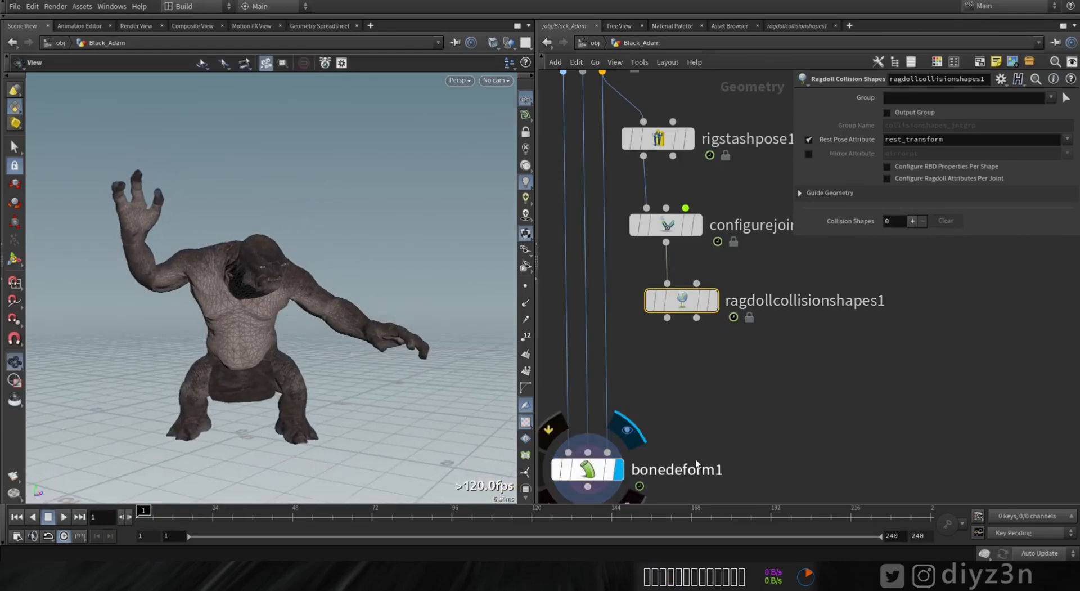
pyautogui.moveTo(609, 468); pyautogui.dragTo(637, 370, button='middle')
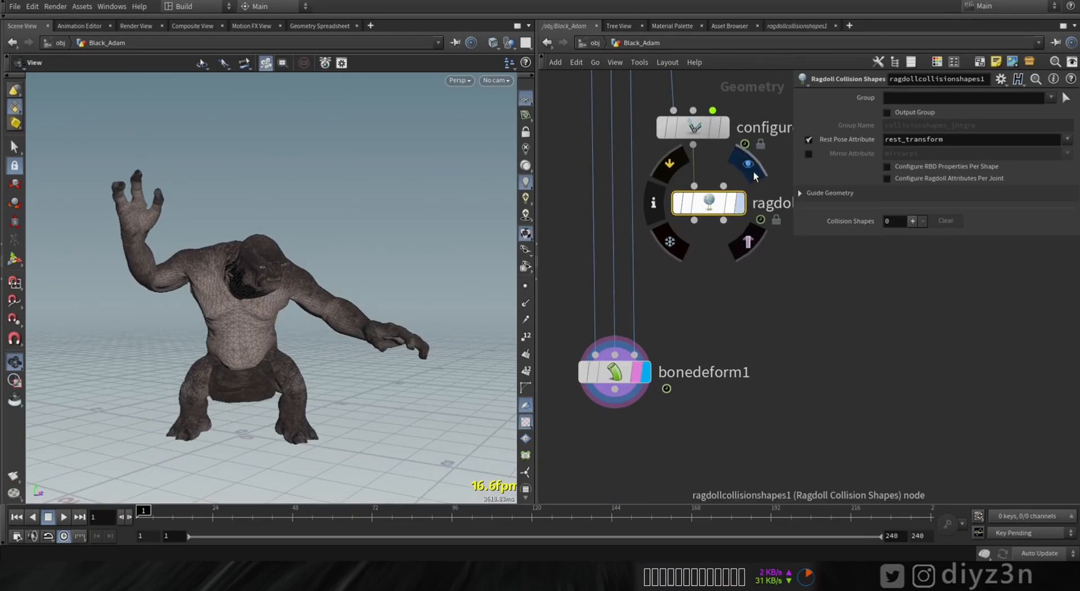
pyautogui.click(754, 170)
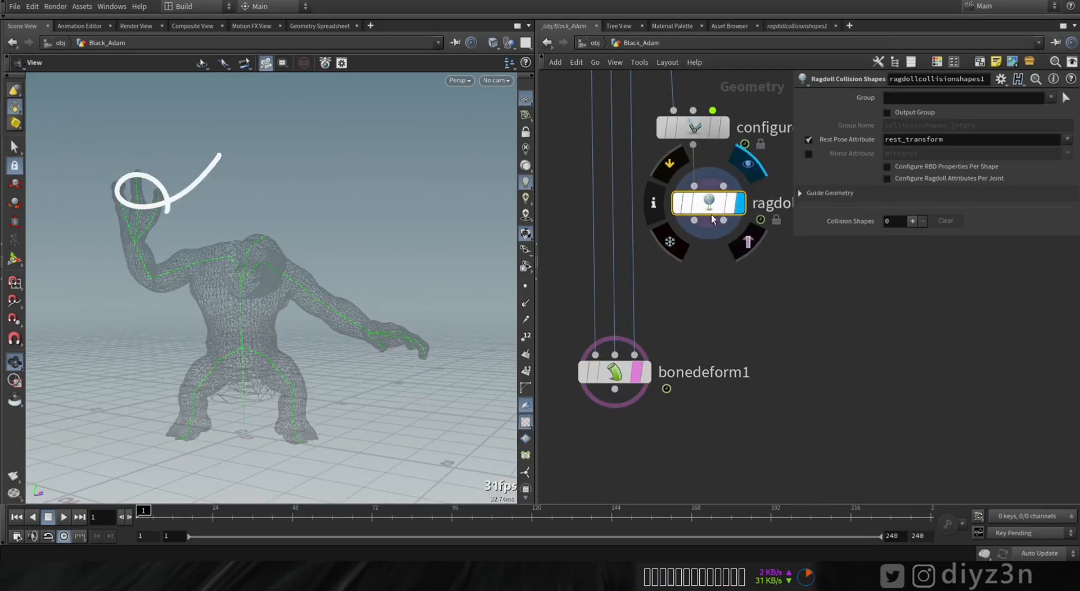
# - Add a capsule collision shape to the mixamorig_LeftArm joint in the viewport
pyautogui.click(13, 259)
pyautogui.scroll(5, 284, 287)
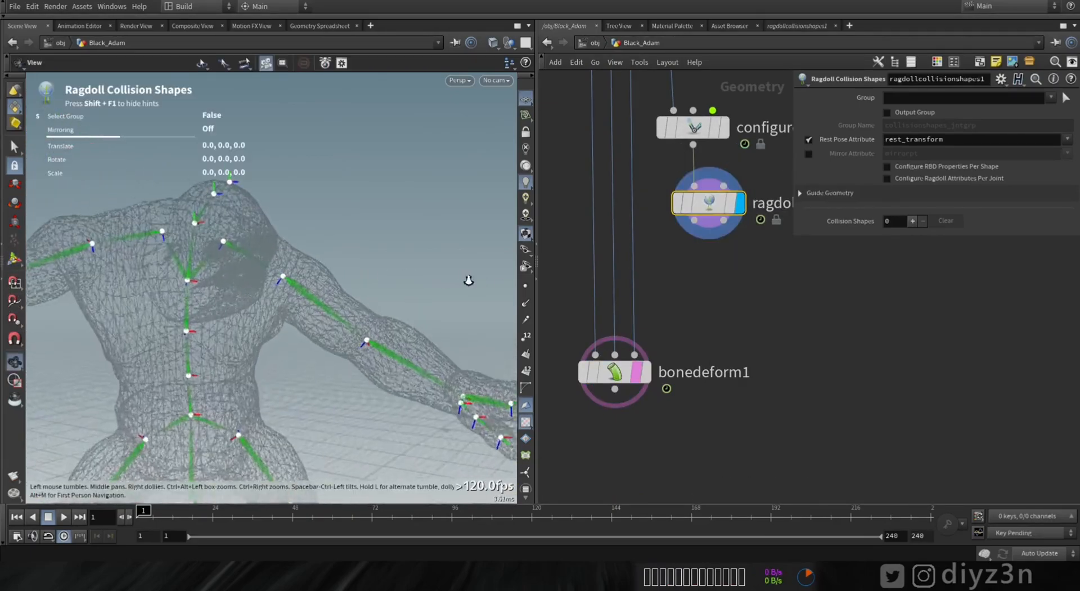
pyautogui.click(283, 279)
pyautogui.keyDown('alt'); pyautogui.moveTo(334, 307); pyautogui.dragTo(269, 275, button='middle'); pyautogui.keyUp('alt')
pyautogui.moveTo(269, 275)
pyautogui.keyDown('alt'); pyautogui.mouseDown()
pyautogui.moveTo(194, 287)
pyautogui.moveTo(268, 297)
pyautogui.mouseUp(); pyautogui.keyUp('alt')
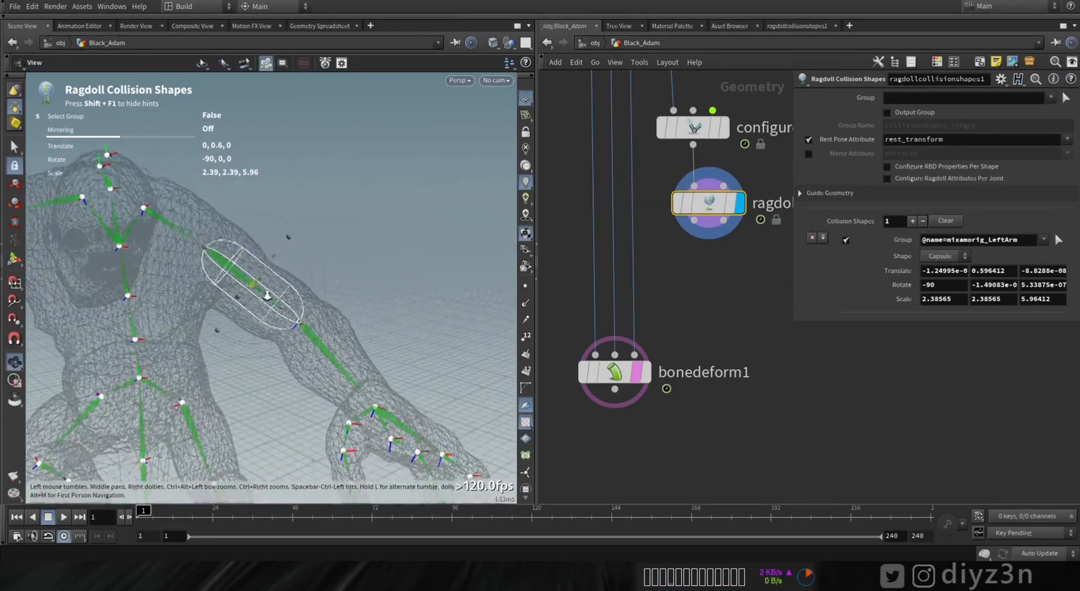
pyautogui.keyDown('alt'); pyautogui.moveTo(267, 295); pyautogui.dragTo(325, 296, button='right'); pyautogui.keyUp('alt')
pyautogui.press('Escape')
pyautogui.keyDown('alt'); pyautogui.moveTo(193, 321); pyautogui.dragTo(169, 349); pyautogui.keyUp('alt')
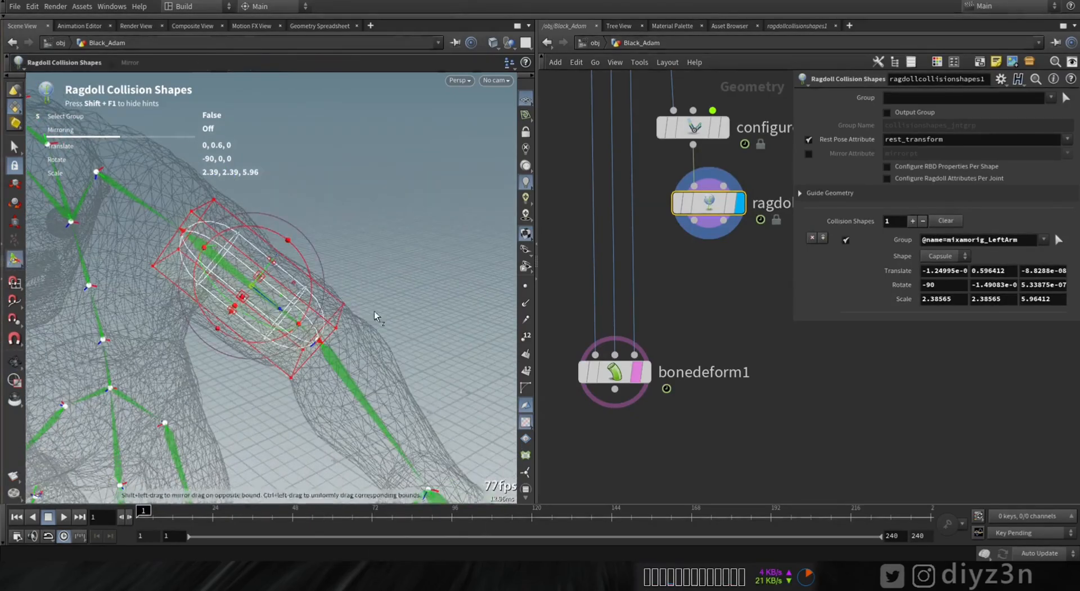
# - Fit the left arm capsule to the mesh and add fitted capsules for the forearms, hands, torso, head, legs and feet
pyautogui.keyDown('alt'); pyautogui.moveTo(361, 259); pyautogui.dragTo(318, 266); pyautogui.keyUp('alt')
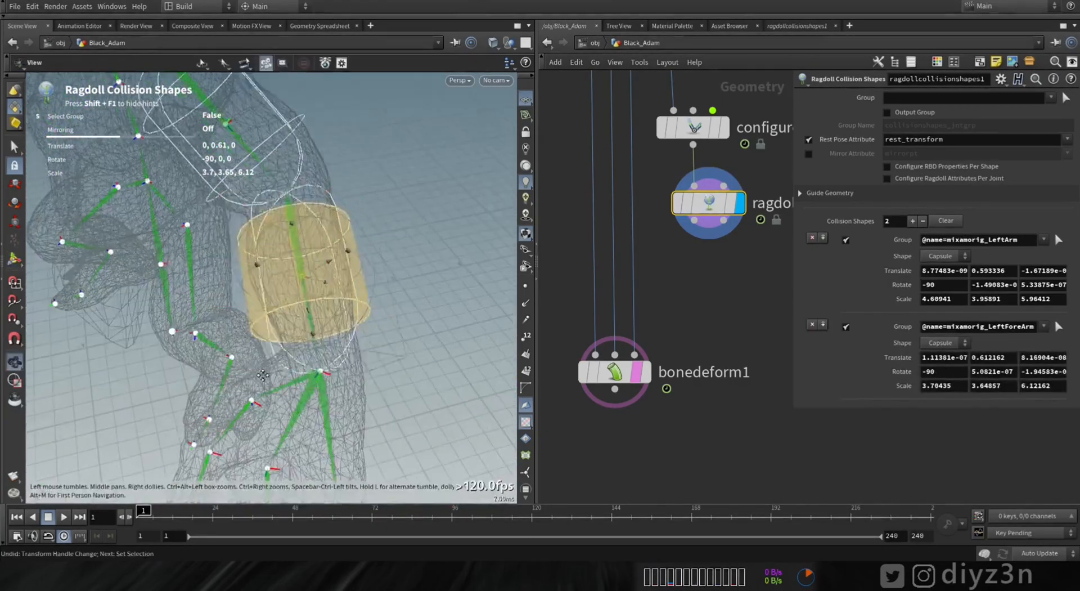
pyautogui.keyDown('alt'); pyautogui.moveTo(293, 281); pyautogui.dragTo(218, 314); pyautogui.keyUp('alt')
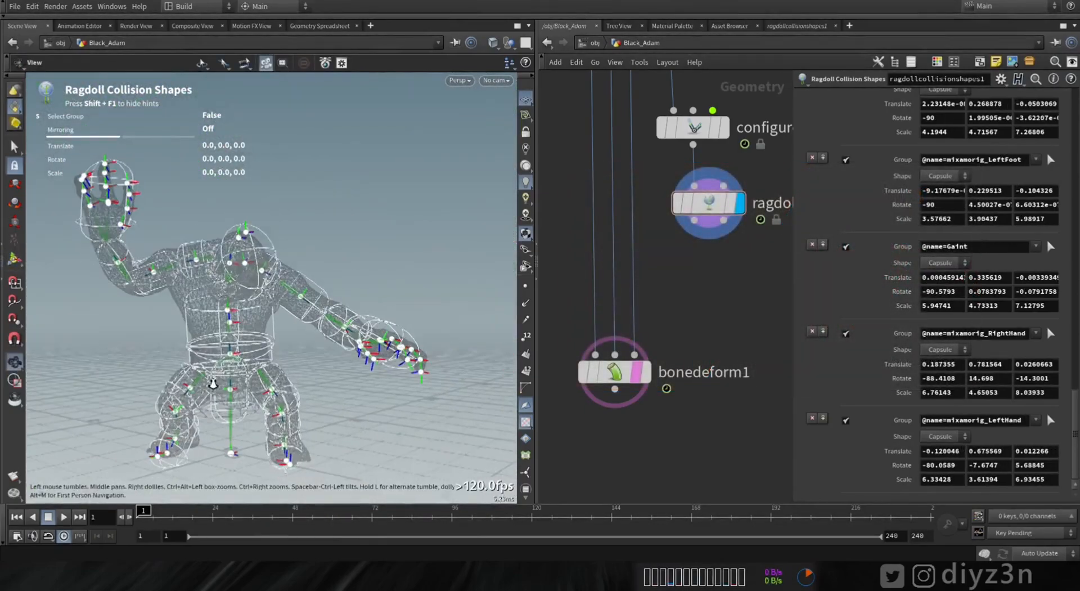
pyautogui.keyDown('alt'); pyautogui.moveTo(215, 376); pyautogui.dragTo(242, 387); pyautogui.keyUp('alt')
# - Add a Ragdoll Constraints node, wire both outputs of ragdollcollisionshapes1 into its first two inputs and display it
pyautogui.moveTo(701, 310); pyautogui.dragTo(625, 319, button='middle')
pyautogui.press('Tab')
pyautogui.write('const')
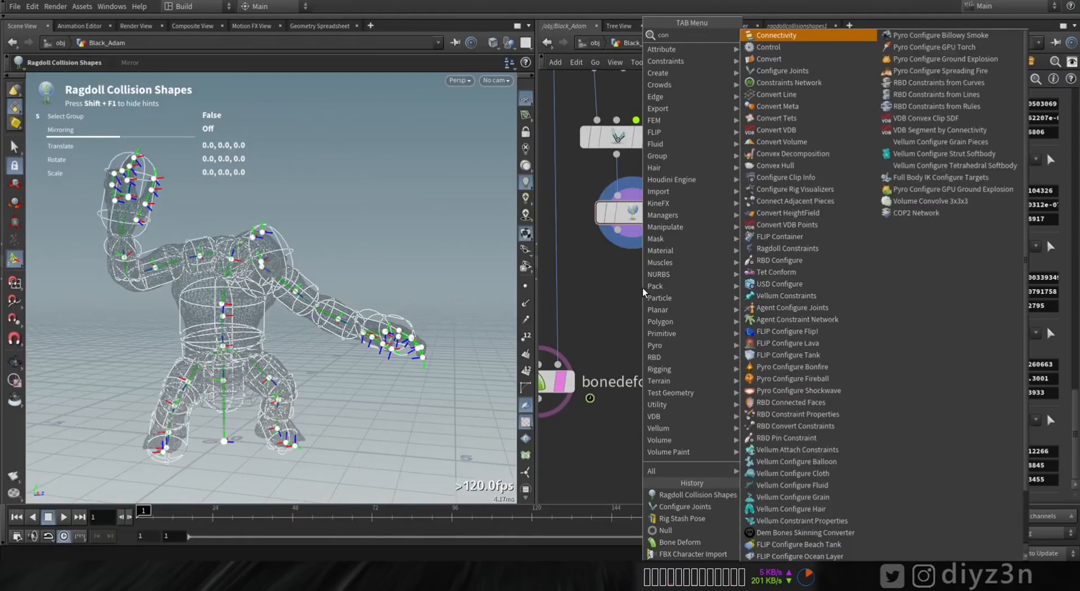
pyautogui.click(788, 47)
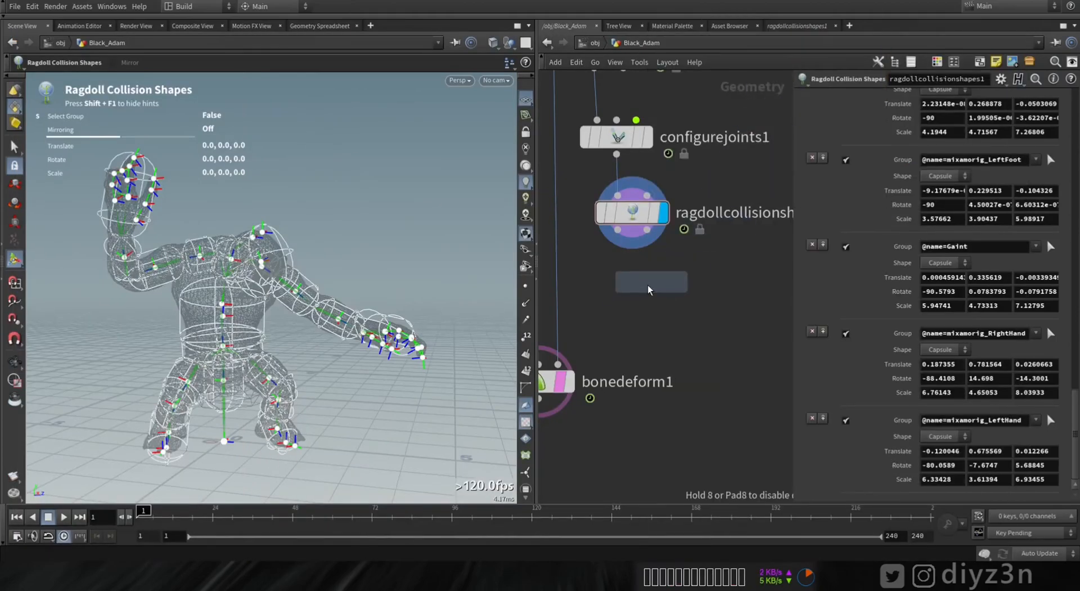
pyautogui.click(629, 284)
pyautogui.moveTo(632, 273); pyautogui.dragTo(649, 246)
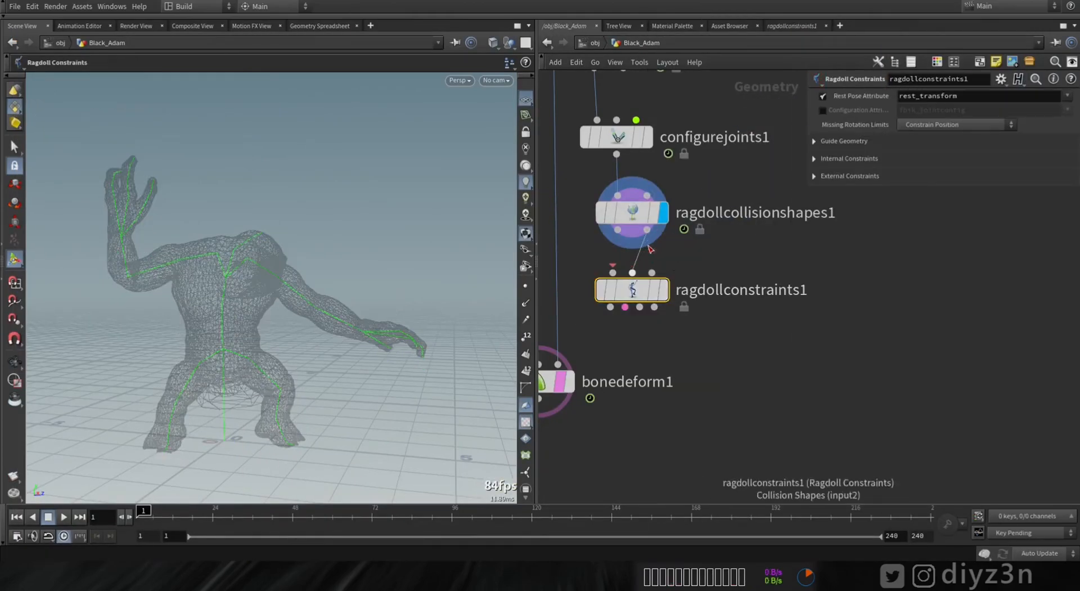
pyautogui.click(620, 242)
pyautogui.click(672, 251)
pyautogui.moveTo(632, 290); pyautogui.dragTo(650, 291)
# - Move bonedeform1 further down to make room below ragdollconstraints1
pyautogui.moveTo(722, 359); pyautogui.dragTo(688, 378, button='right')
pyautogui.moveTo(683, 381); pyautogui.dragTo(678, 347, button='middle')
pyautogui.moveTo(626, 344); pyautogui.dragTo(623, 373)
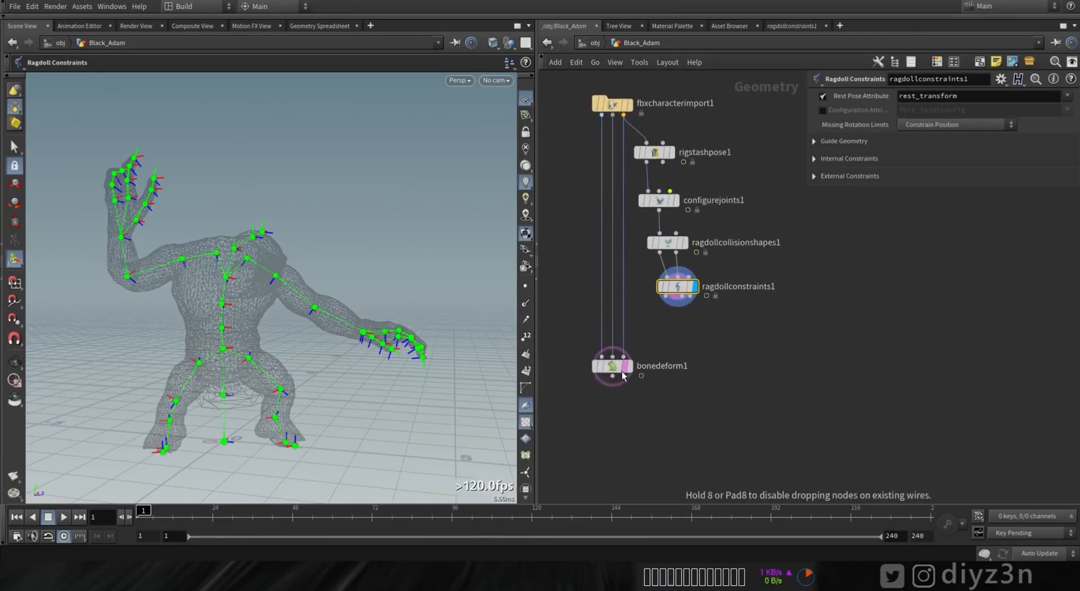
pyautogui.moveTo(621, 413); pyautogui.dragTo(621, 412)
pyautogui.moveTo(641, 379); pyautogui.dragTo(638, 392, button='middle')
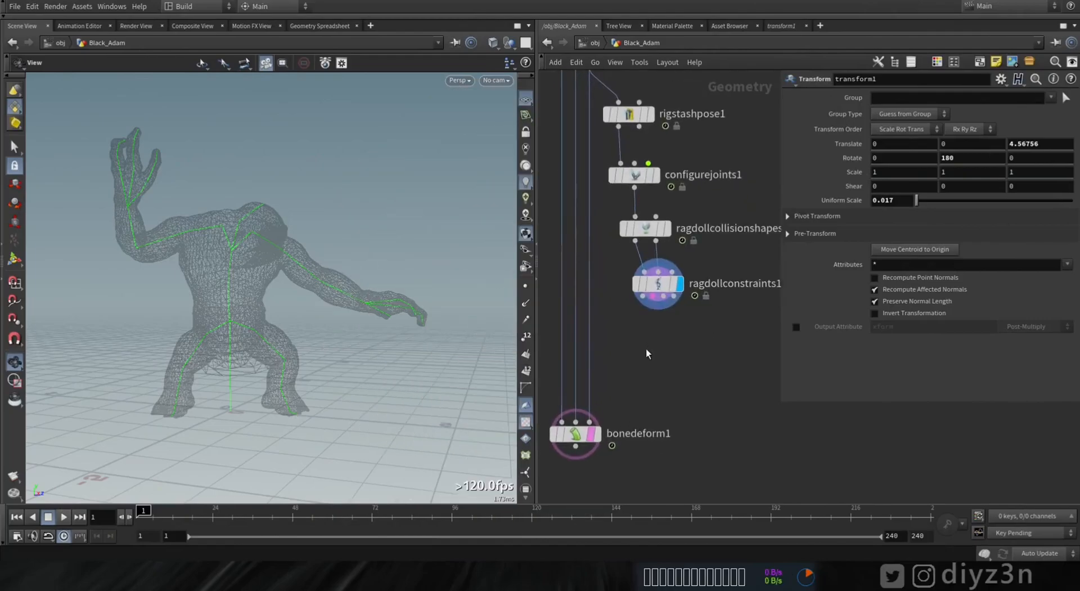
# - Add a Ragdoll Solver node, wire the first three outputs of ragdollconstraints1 into its matching inputs and display it
pyautogui.moveTo(646, 348); pyautogui.dragTo(635, 343, button='middle')
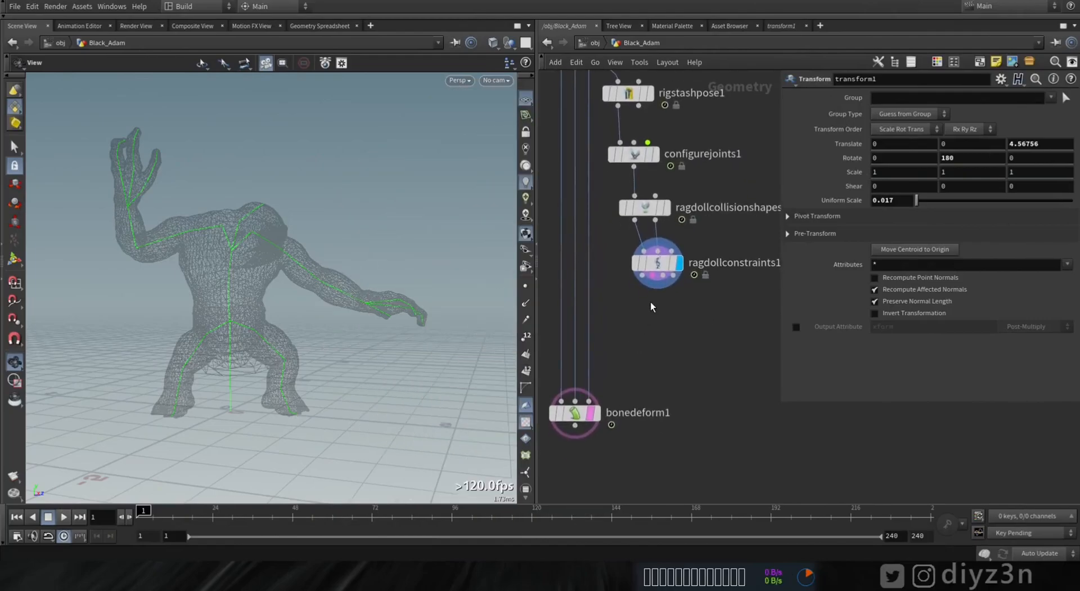
pyautogui.press('Tab')
pyautogui.write('rag')
pyautogui.click(793, 47)
pyautogui.click(657, 323)
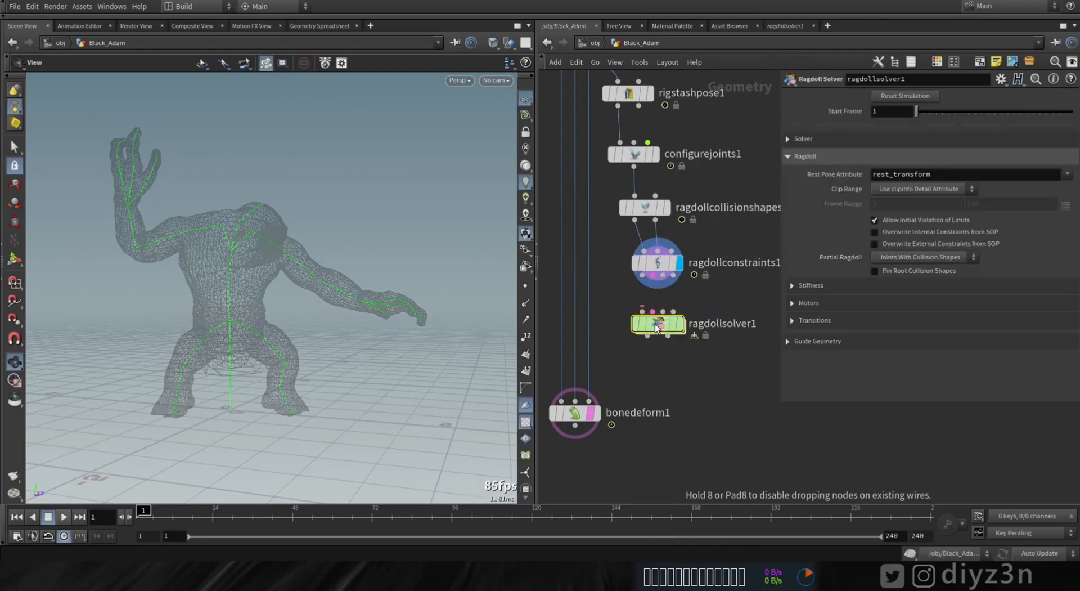
pyautogui.click(642, 312)
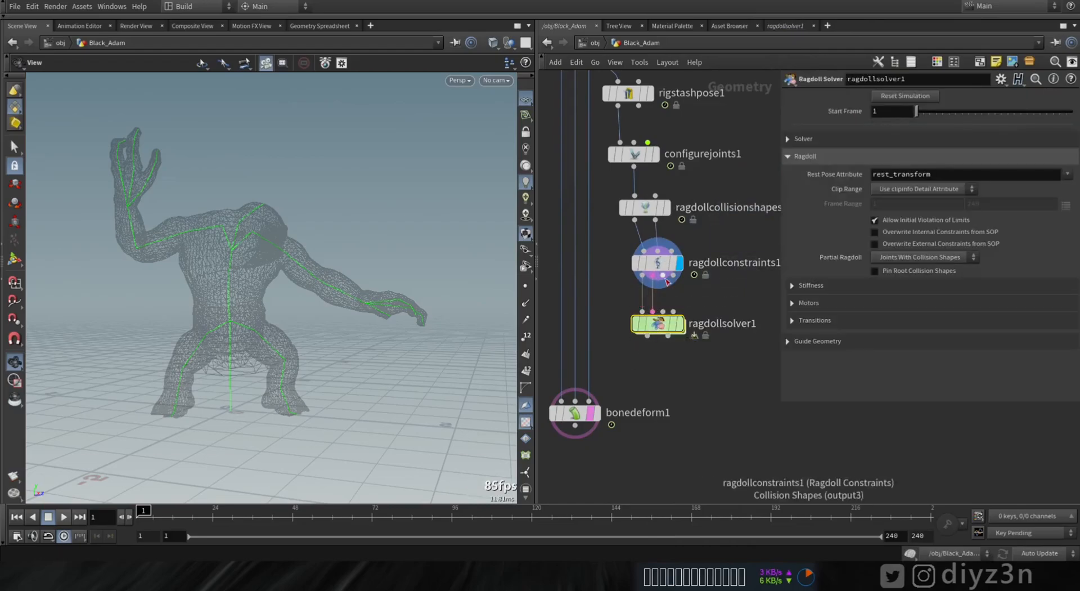
pyautogui.click(664, 310)
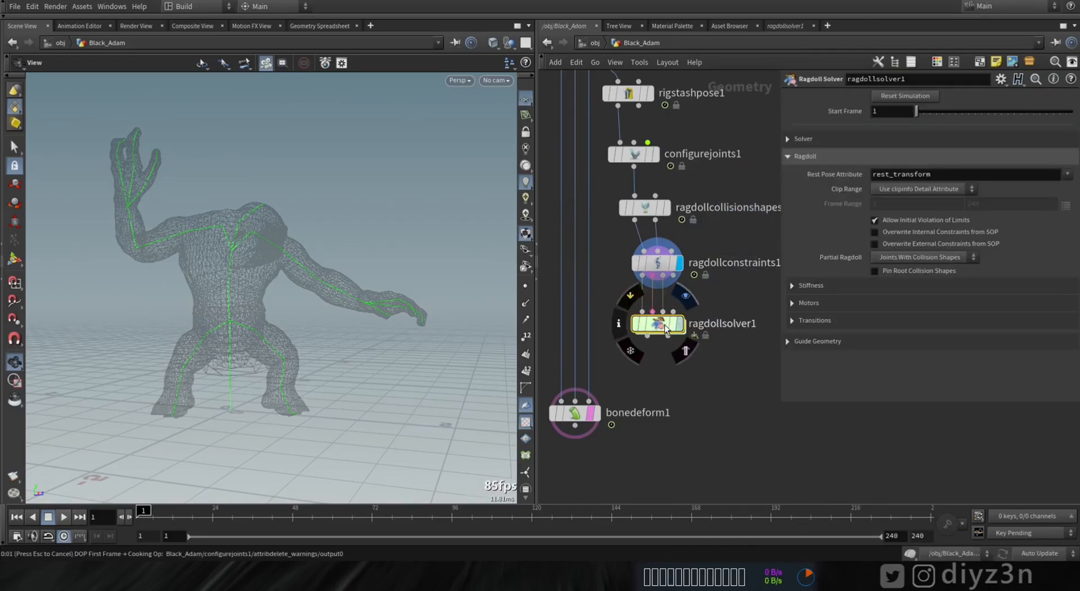
pyautogui.press('r')
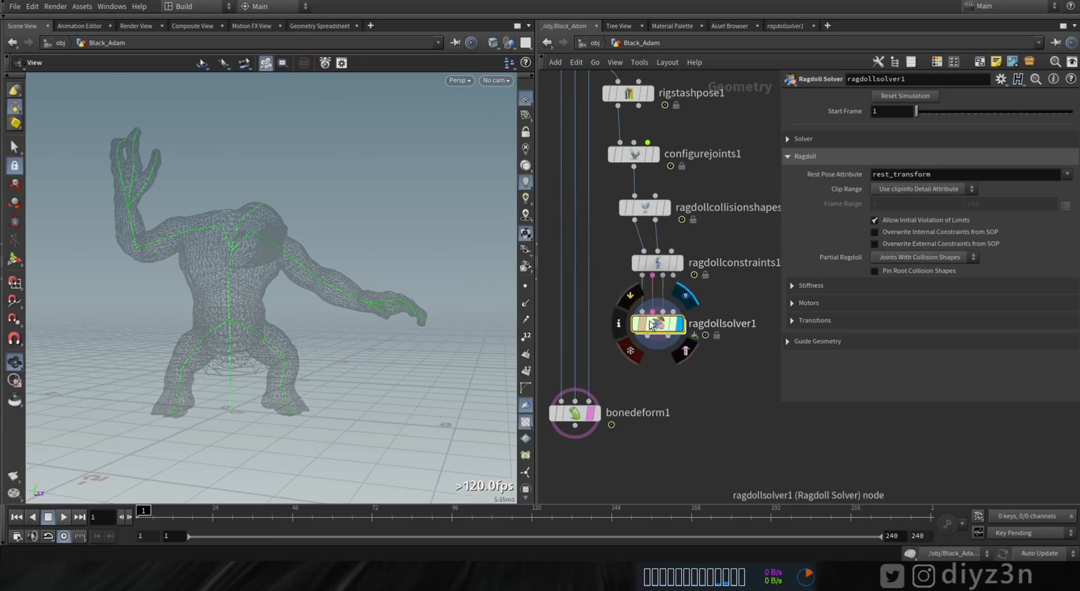
# - Wire ragdollsolver1's first output into the third input of bonedeform1, display bonedeform1 and test the simulation from frame 1
pyautogui.click(49, 518)
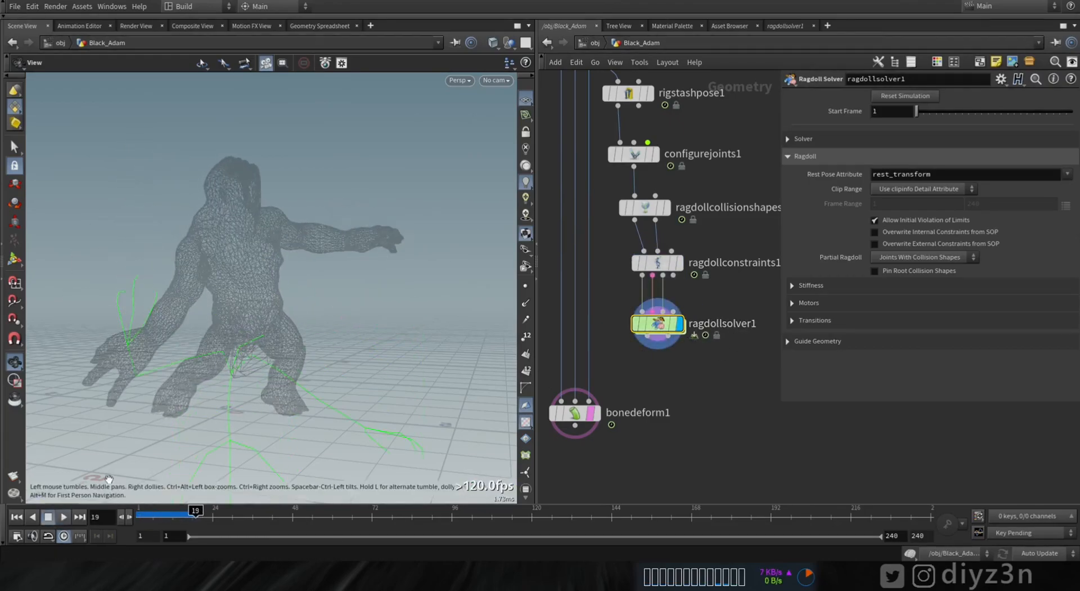
pyautogui.moveTo(593, 404); pyautogui.dragTo(647, 337)
pyautogui.press('r')
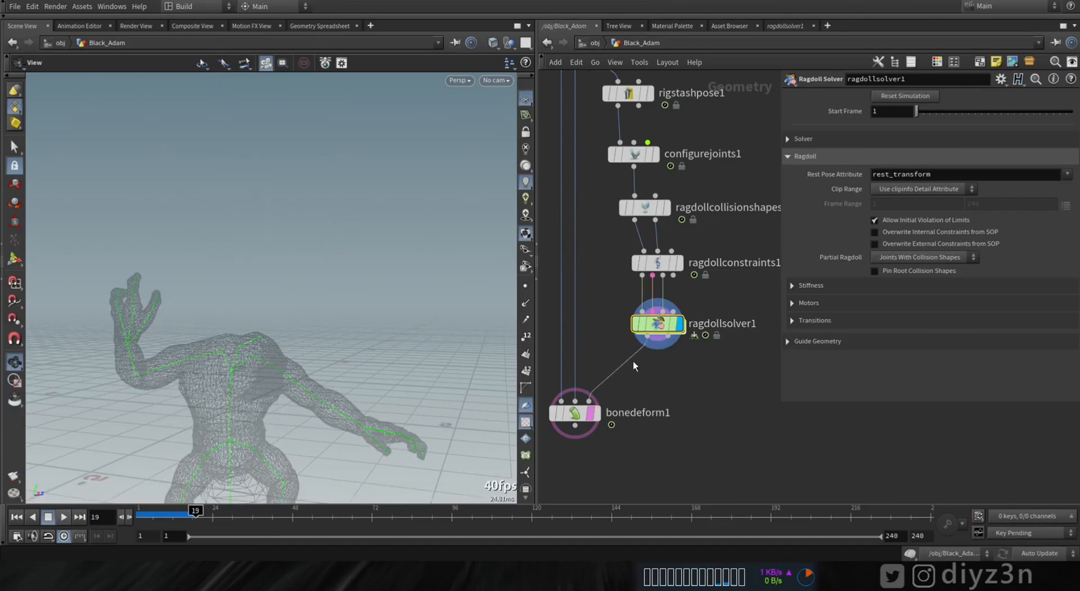
pyautogui.click(16, 517)
pyautogui.click(49, 517)
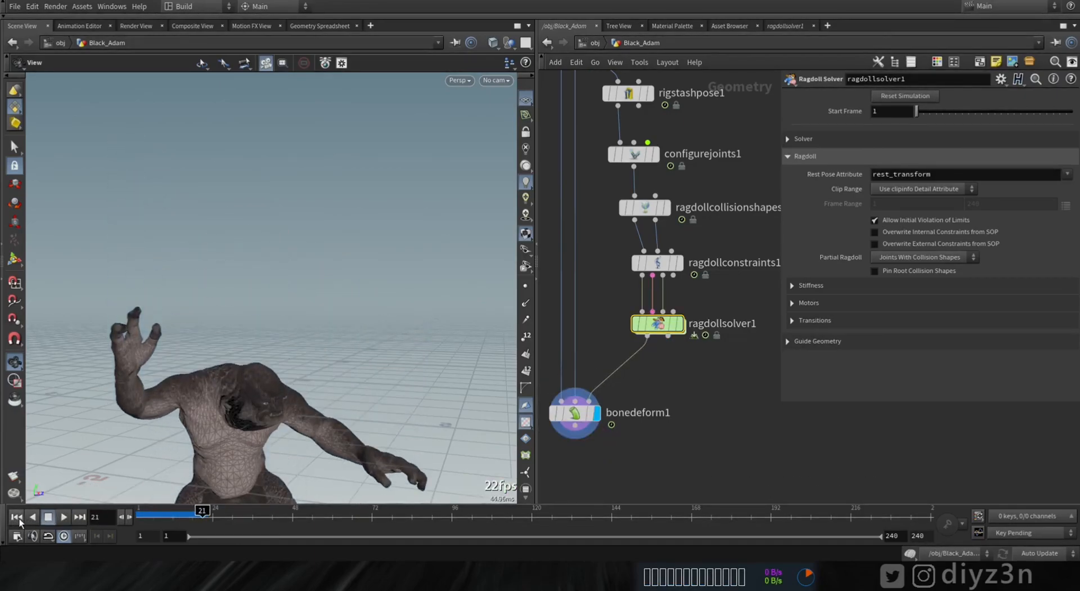
pyautogui.click(17, 517)
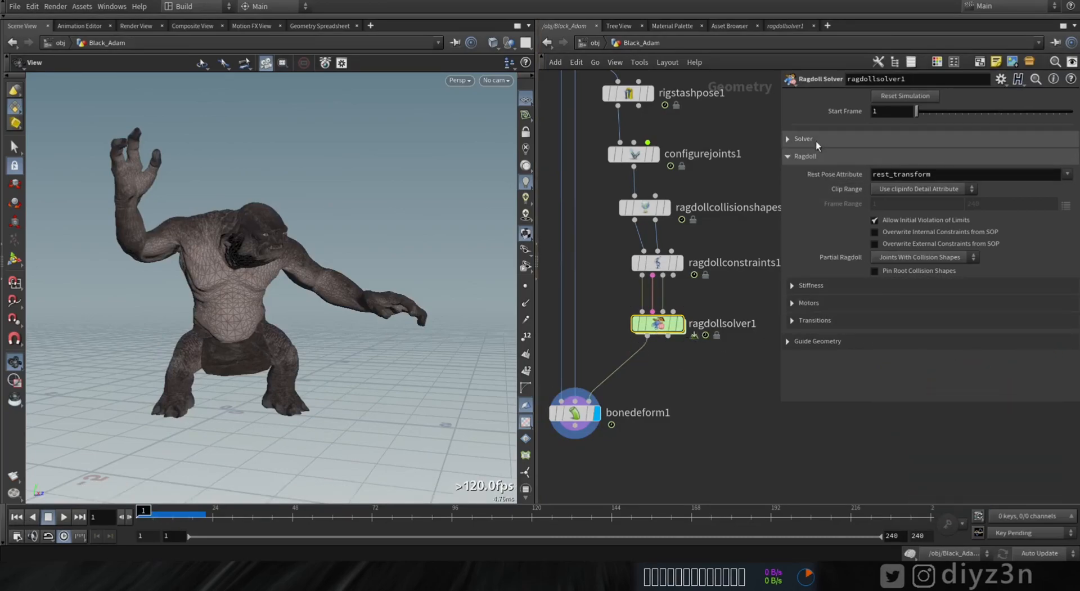
# - Add a Ground Plane in ragdollsolver1's solver settings and set its Y position to -0.4 beneath the character's feet
pyautogui.click(791, 138)
pyautogui.click(792, 229)
pyautogui.click(899, 247)
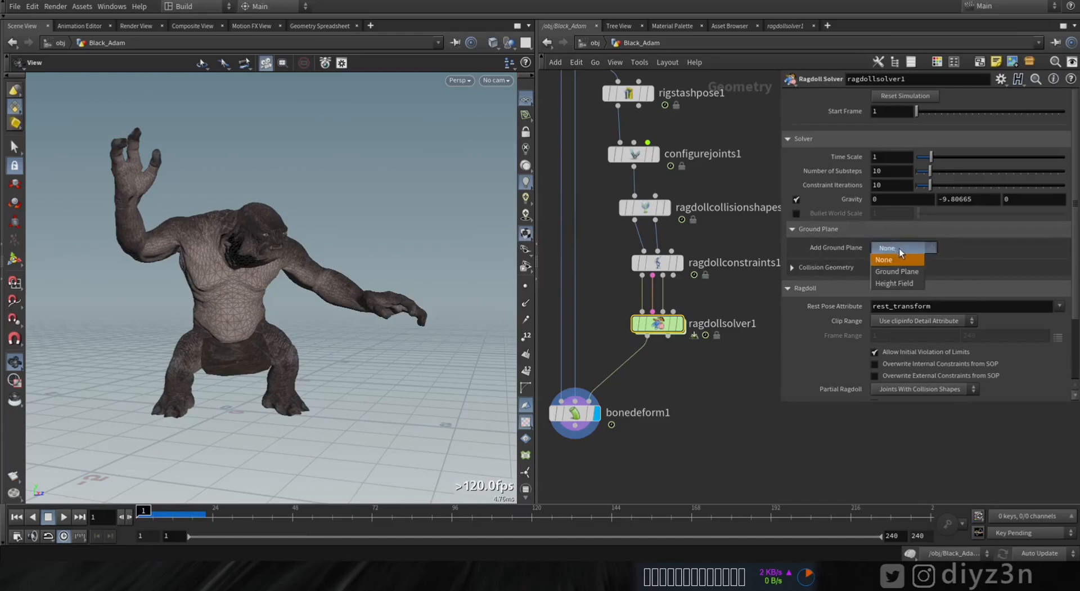
pyautogui.click(897, 270)
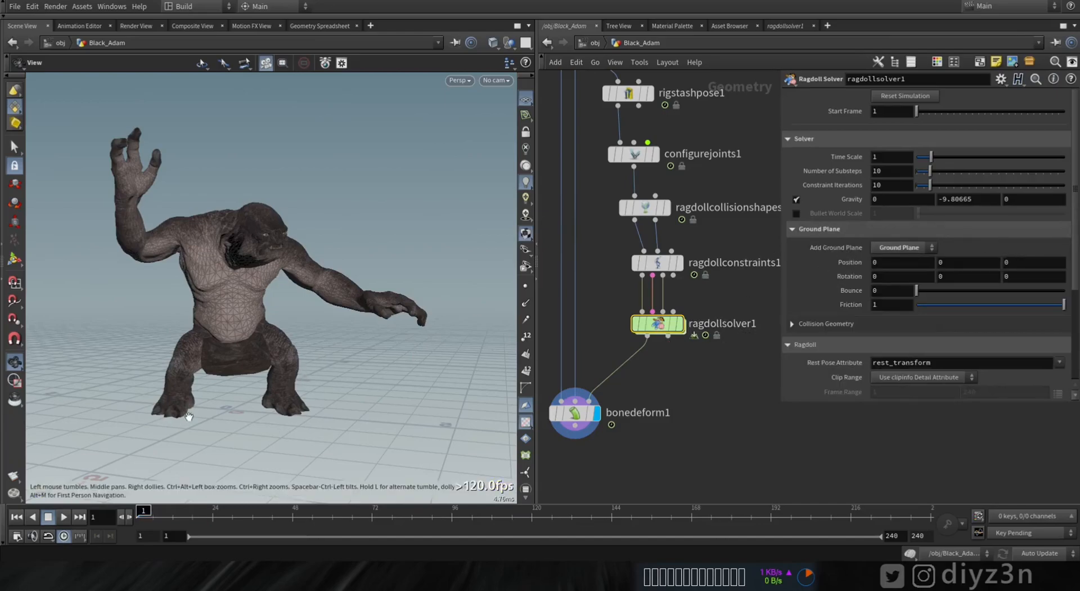
pyautogui.moveTo(241, 364); pyautogui.dragTo(195, 341)
pyautogui.click(14, 260)
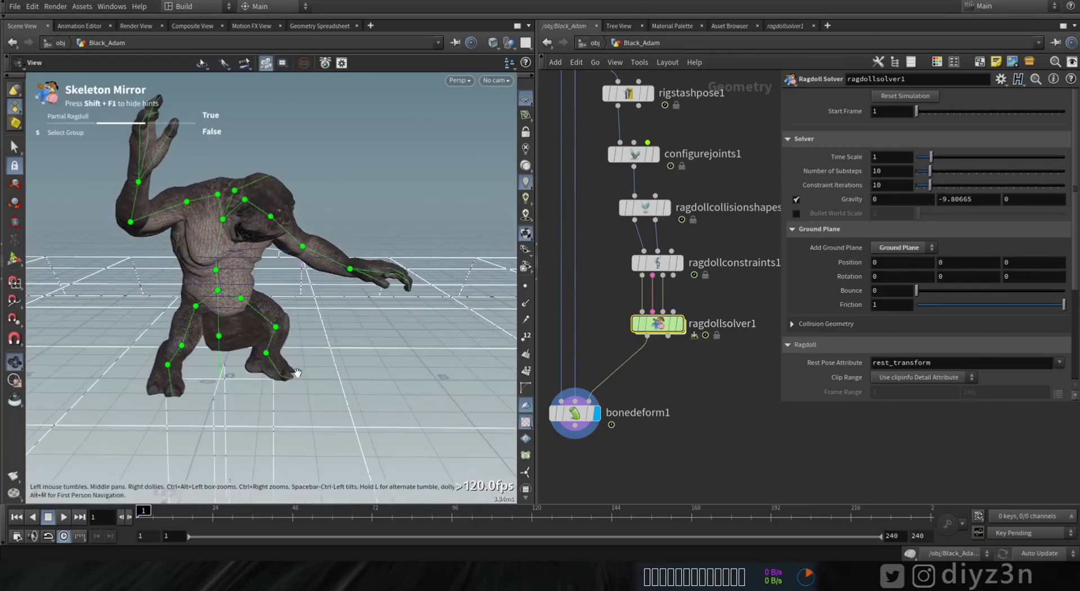
pyautogui.moveTo(985, 263); pyautogui.dragTo(751, 285, button='middle')
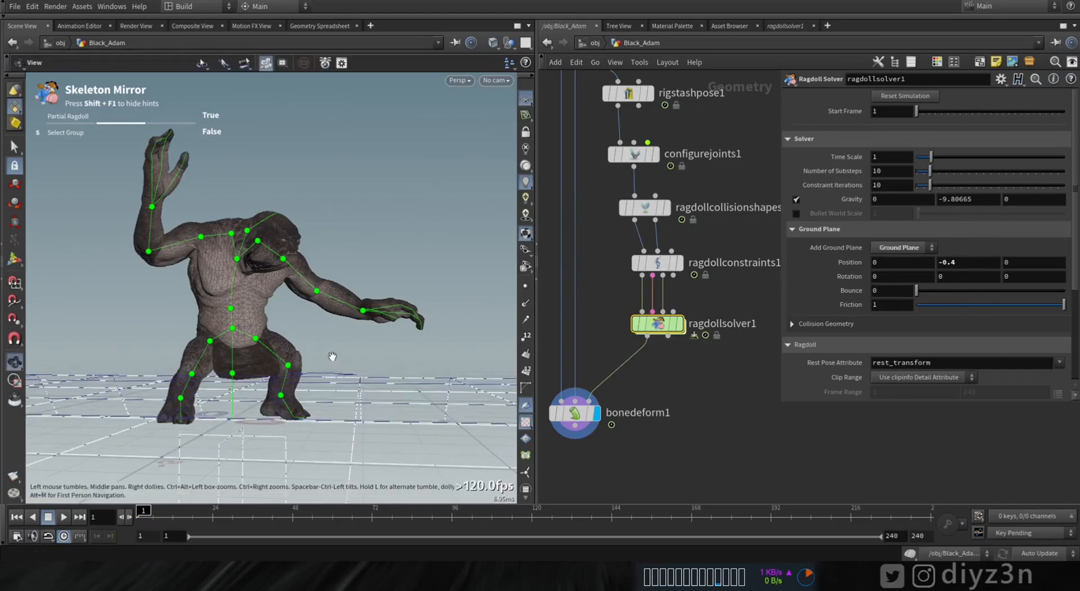
pyautogui.keyDown('alt'); pyautogui.moveTo(333, 357); pyautogui.dragTo(334, 305, button='middle'); pyautogui.keyUp('alt')
# - Play the ragdoll simulation, stop it and examine the arm and wrist bending from above around frame 40
pyautogui.click(63, 517)
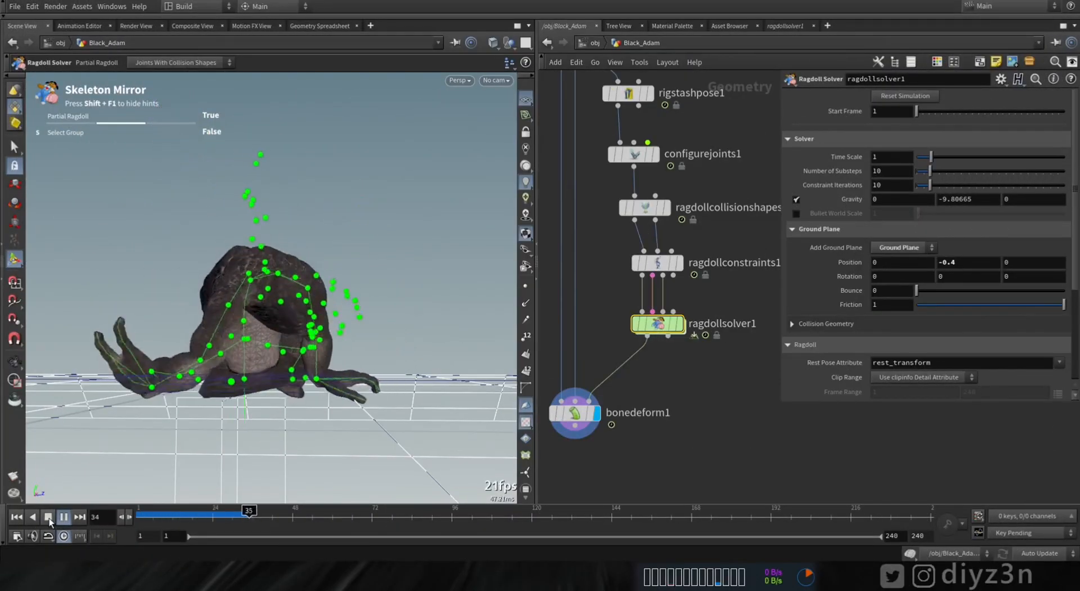
pyautogui.click(50, 520)
pyautogui.keyDown('alt'); pyautogui.moveTo(185, 327); pyautogui.dragTo(191, 369); pyautogui.keyUp('alt')
pyautogui.moveTo(294, 516)
pyautogui.mouseDown()
pyautogui.moveTo(238, 515)
pyautogui.moveTo(265, 513)
pyautogui.mouseUp()
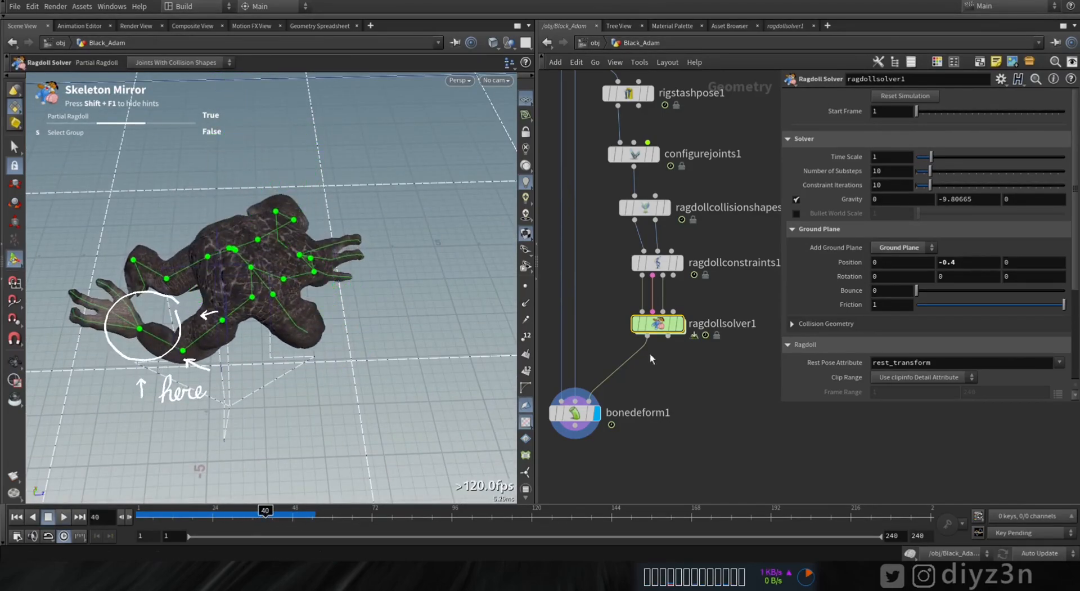
# - Review the parameters of ragdollconstraints1 and configurejoints1, and replay the bonedeform1 simulation from the first frame
pyautogui.click(658, 263)
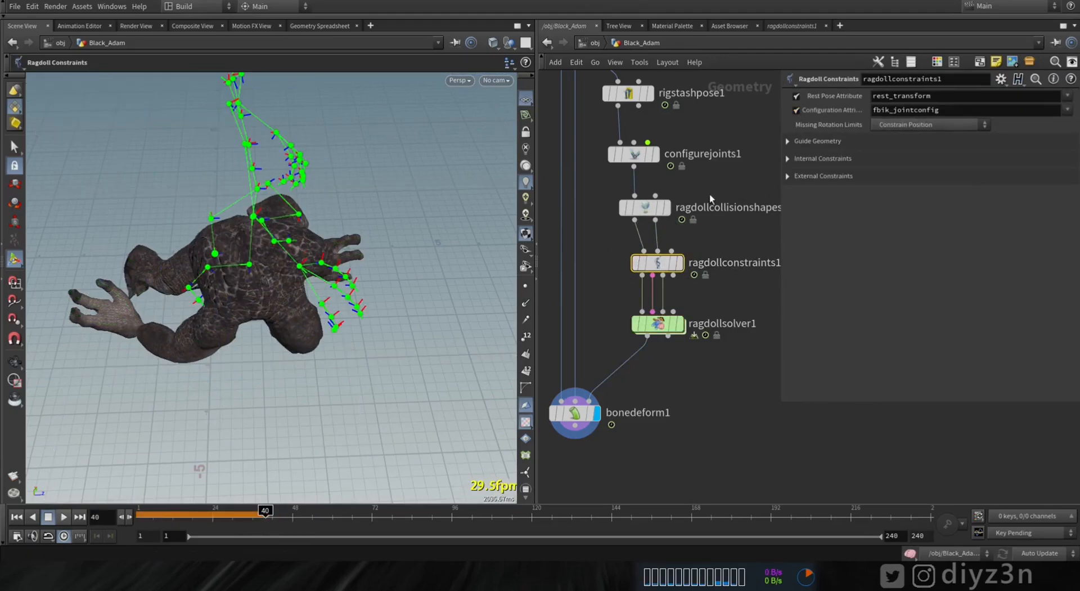
pyautogui.moveTo(652, 215)
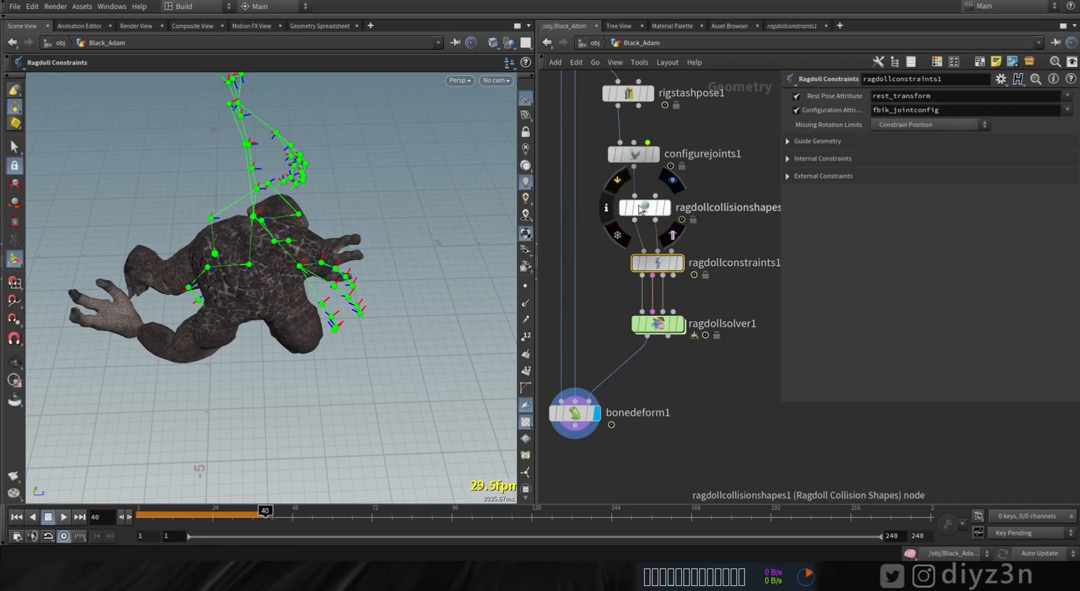
pyautogui.click(634, 153)
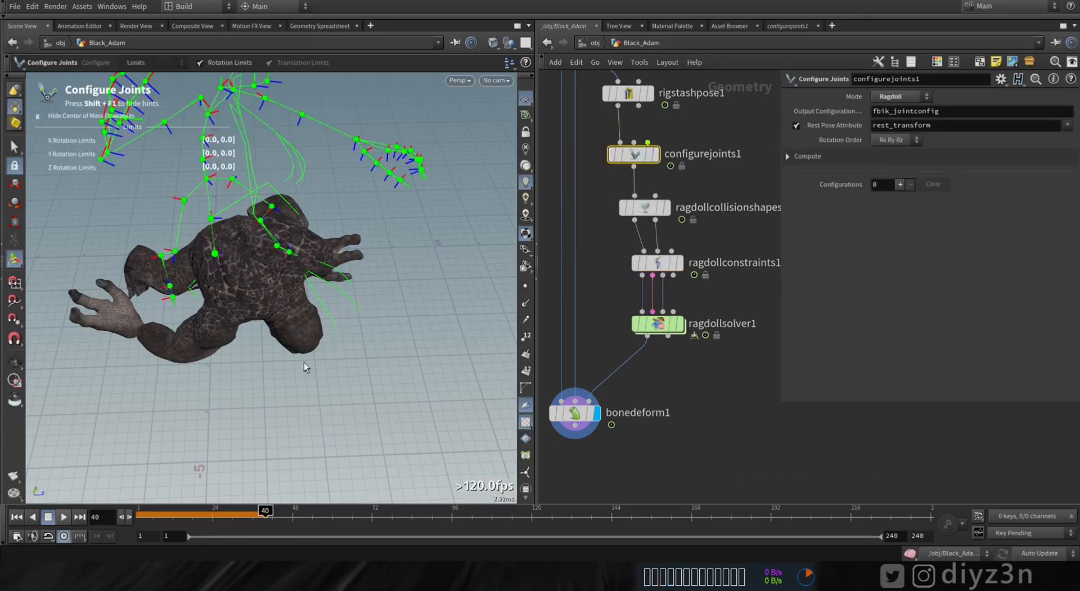
pyautogui.click(15, 518)
pyautogui.keyDown('alt'); pyautogui.moveTo(315, 264); pyautogui.dragTo(340, 326, button='middle'); pyautogui.keyUp('alt')
pyautogui.keyDown('alt'); pyautogui.moveTo(340, 325); pyautogui.dragTo(386, 253); pyautogui.keyUp('alt')
pyautogui.click(577, 415)
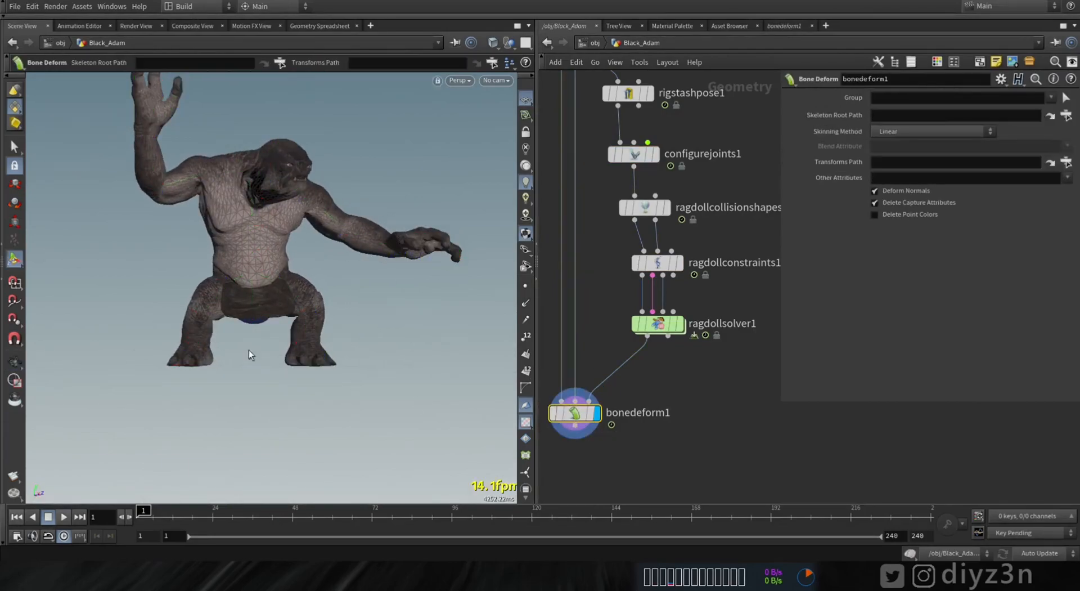
pyautogui.keyDown('alt'); pyautogui.moveTo(225, 350); pyautogui.dragTo(198, 391); pyautogui.keyUp('alt')
pyautogui.click(64, 519)
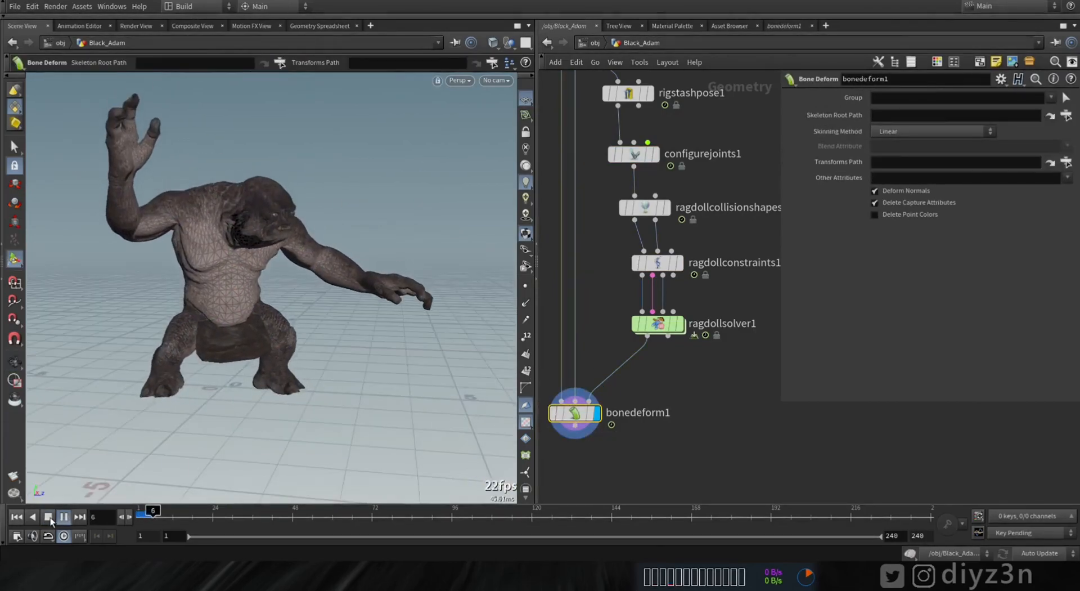
pyautogui.click(15, 518)
# - Try a Softness of 0.3 for the internal constraints of ragdollconstraints1 and play the simulation
pyautogui.click(666, 272)
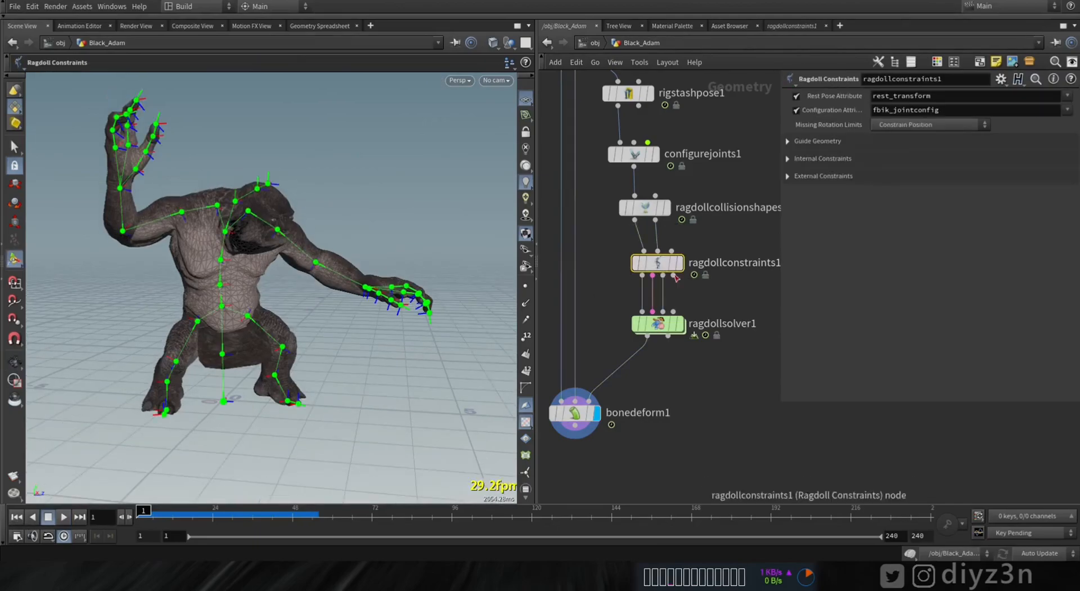
pyautogui.click(800, 159)
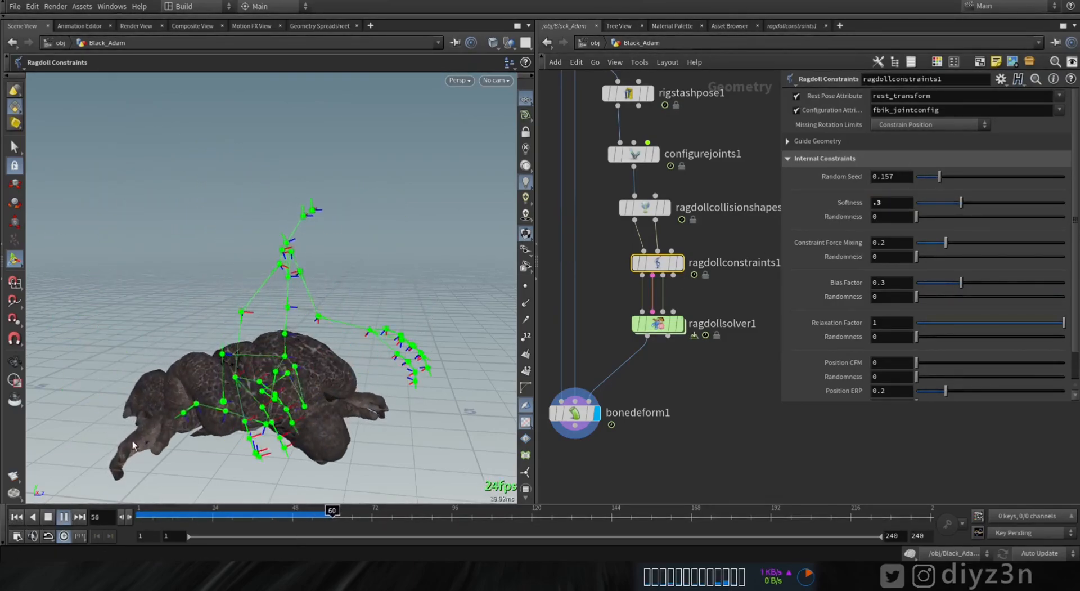
pyautogui.click(22, 517)
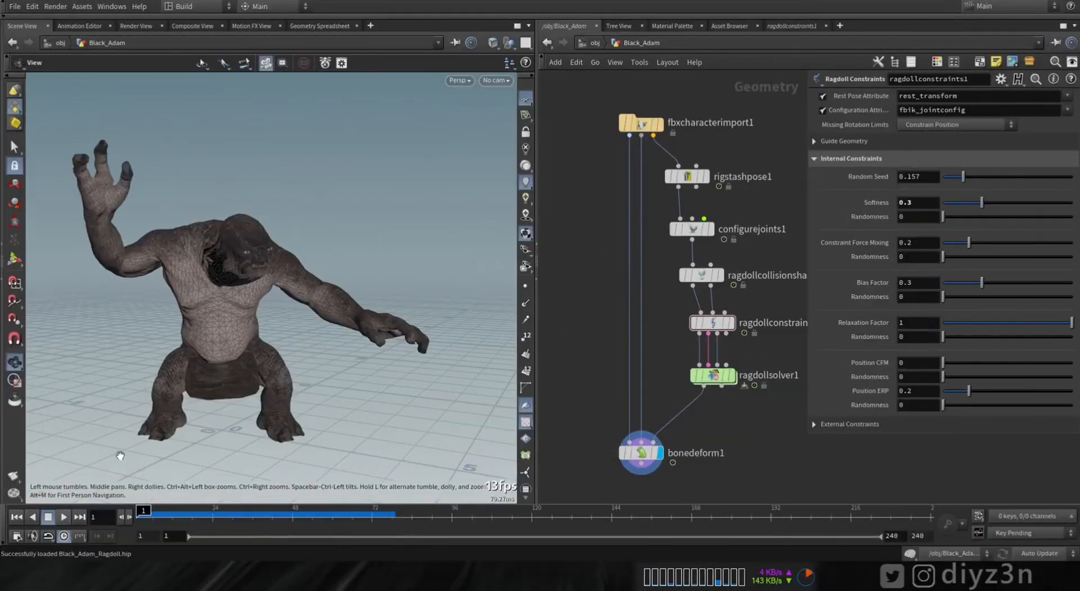
pyautogui.moveTo(139, 515)
pyautogui.mouseDown()
pyautogui.moveTo(263, 515)
pyautogui.moveTo(99, 519)
pyautogui.mouseUp()
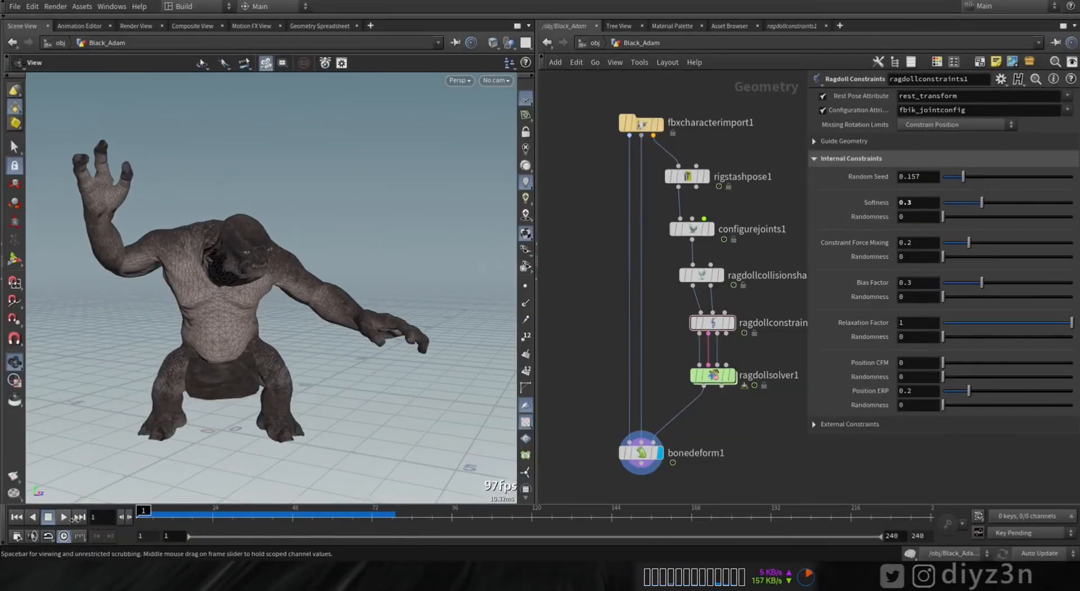
# - Restore the internal constraints' Softness to its default of 0.9 and rerun the simulation from frame 1
pyautogui.rightClick(880, 203)
pyautogui.click(901, 397)
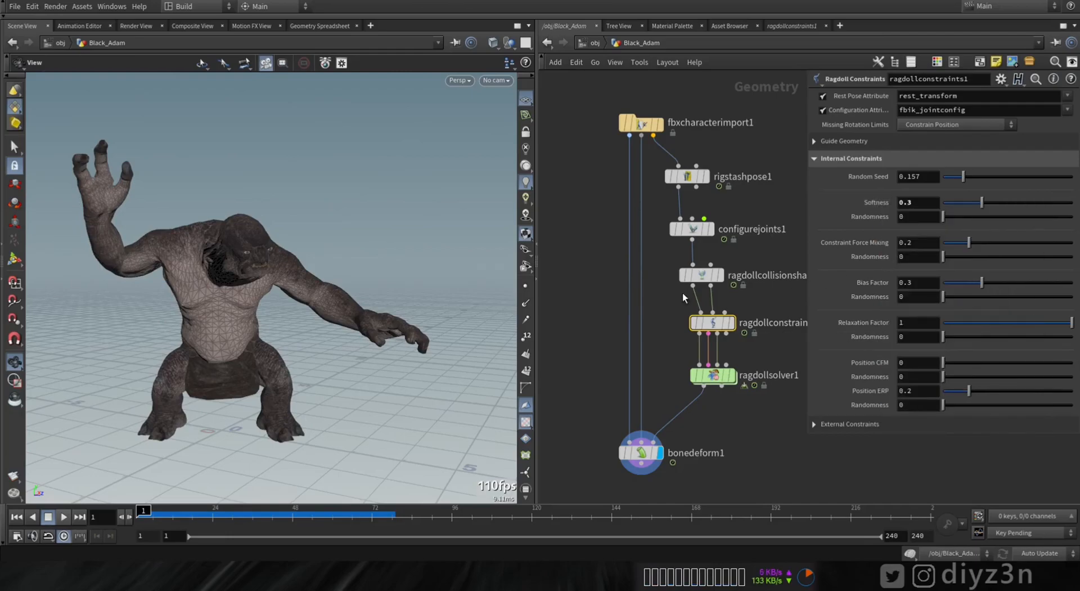
pyautogui.click(49, 519)
pyautogui.moveTo(217, 398); pyautogui.dragTo(277, 421)
pyautogui.moveTo(185, 519); pyautogui.dragTo(140, 518)
pyautogui.moveTo(369, 225); pyautogui.dragTo(309, 326, button='middle')
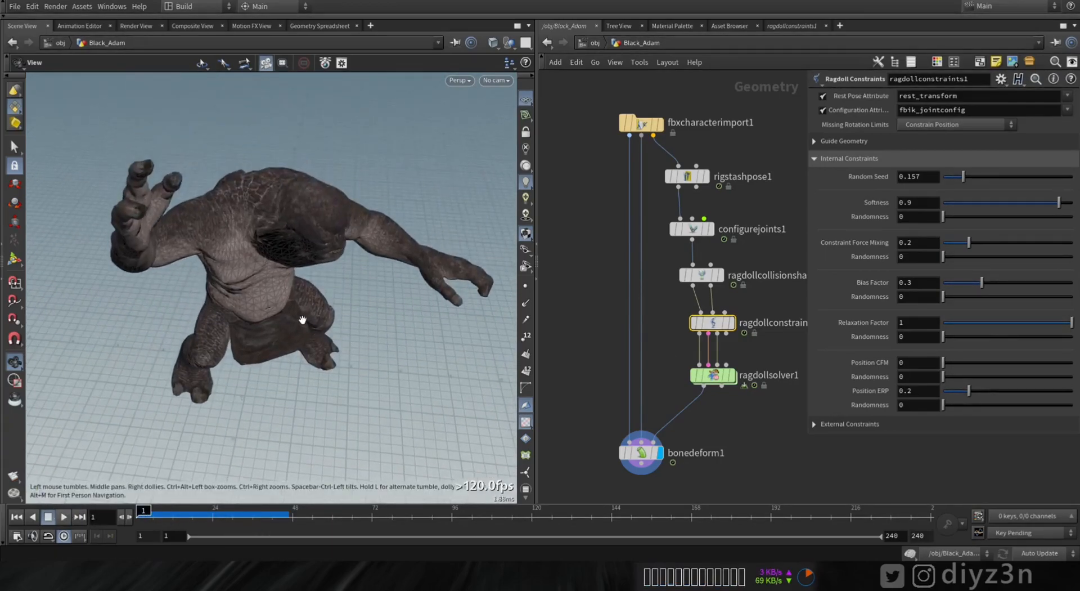
pyautogui.moveTo(309, 326); pyautogui.dragTo(332, 293)
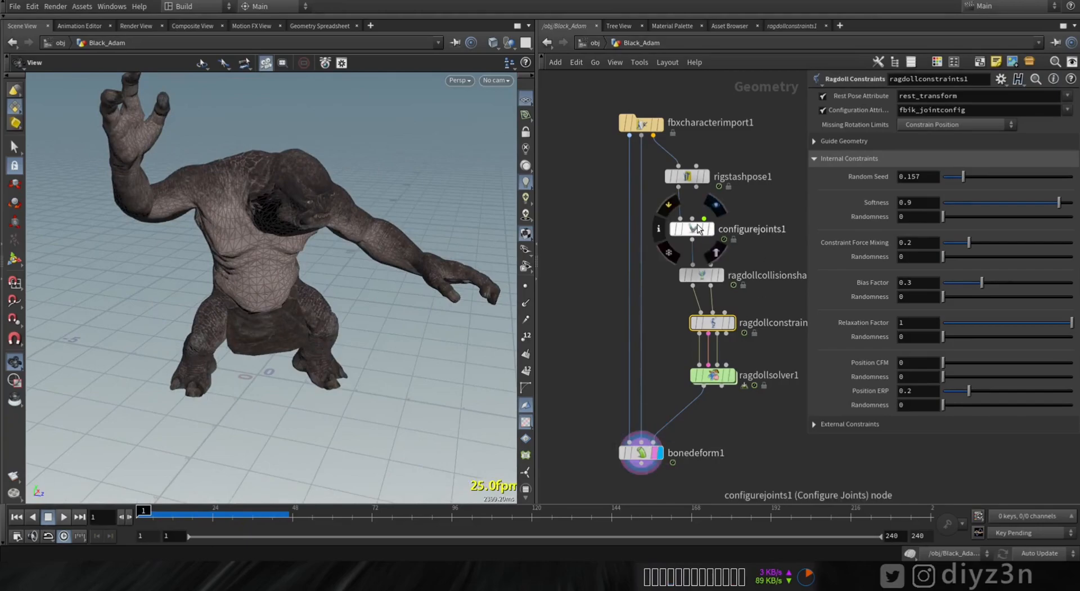
# - Display configurejoints1 and add a joint configuration with zero rotation limits for the mixamorig_RightHand joint in the viewport
pyautogui.click(714, 207)
pyautogui.click(693, 228)
pyautogui.moveTo(174, 216); pyautogui.dragTo(226, 270, button='middle')
pyautogui.moveTo(227, 271); pyautogui.dragTo(211, 251)
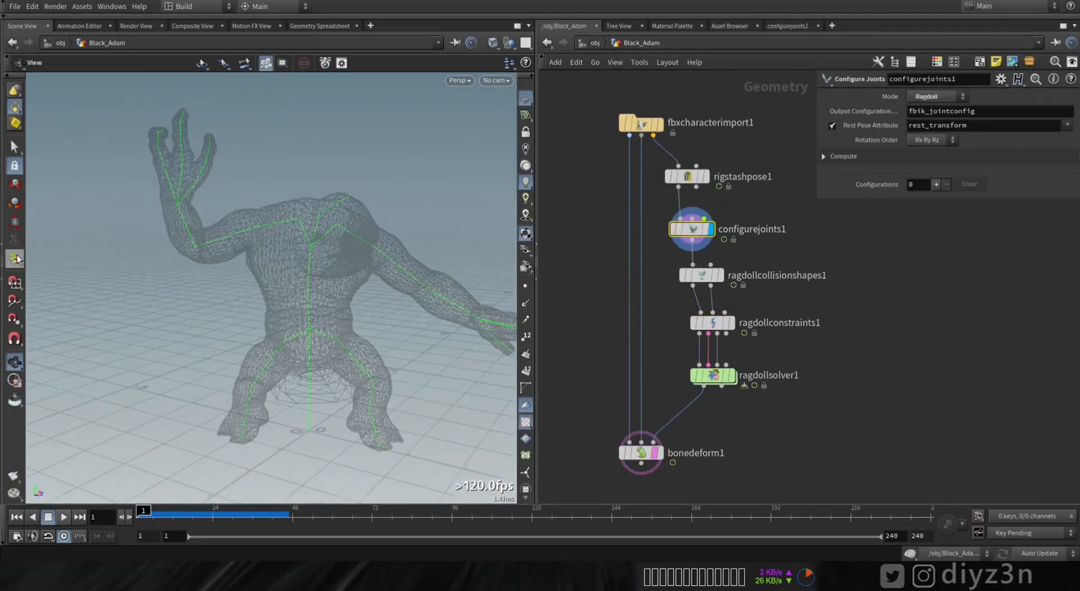
pyautogui.click(15, 258)
pyautogui.rightClick(173, 194)
pyautogui.click(262, 140)
pyautogui.scroll(5, 261, 141)
pyautogui.moveTo(262, 141); pyautogui.dragTo(372, 217, button='middle')
pyautogui.moveTo(371, 218); pyautogui.dragTo(351, 216)
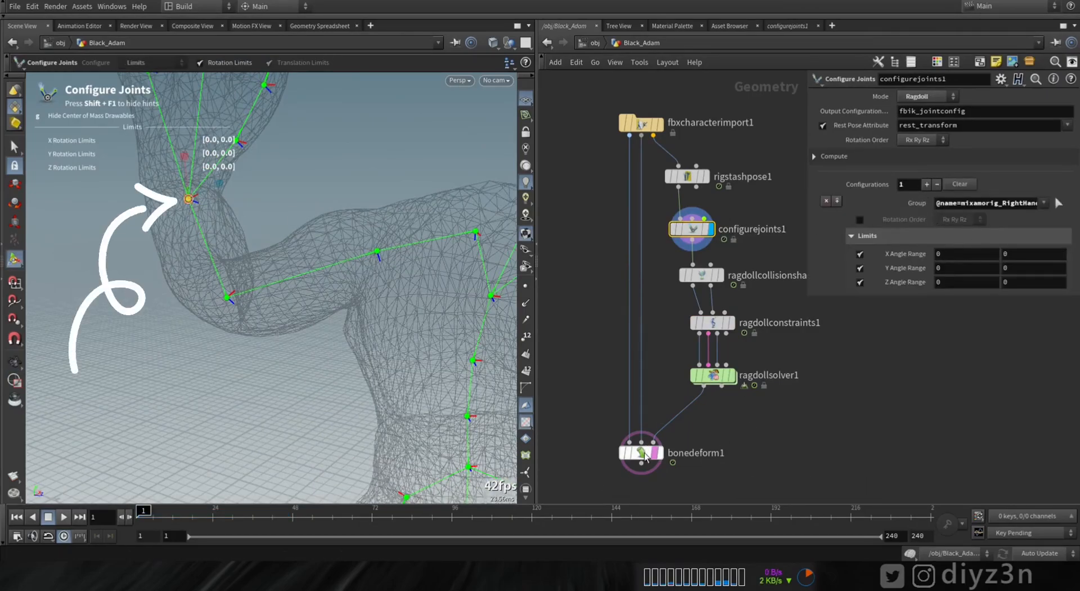
# - Display bonedeform1, play the simulation to check the limited right wrist and return to the first frame
pyautogui.click(665, 432)
pyautogui.hotkey('space', 'h')
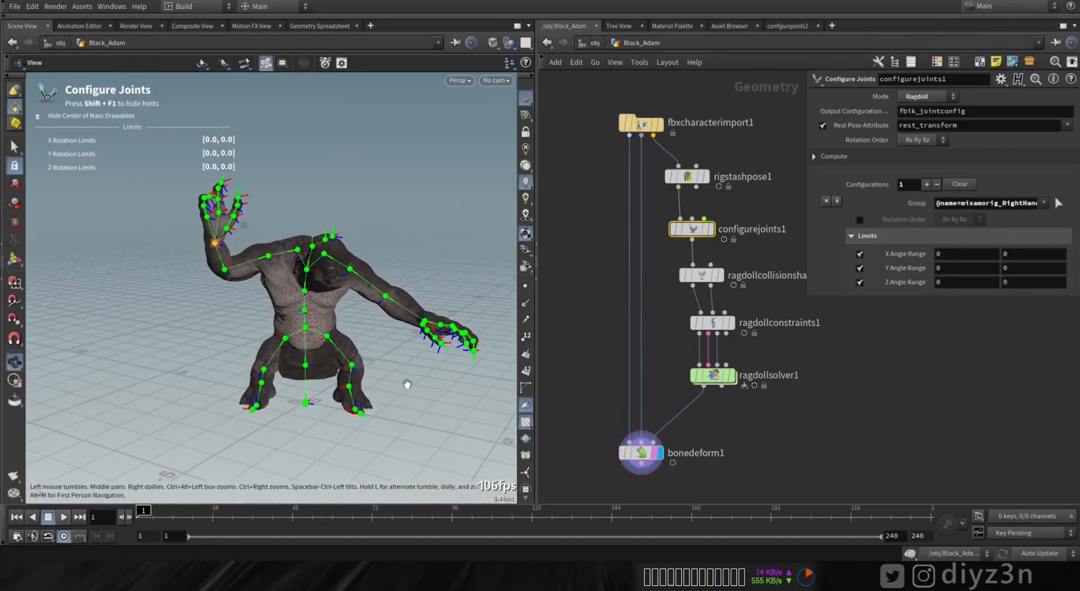
pyautogui.click(631, 444)
pyautogui.click(67, 516)
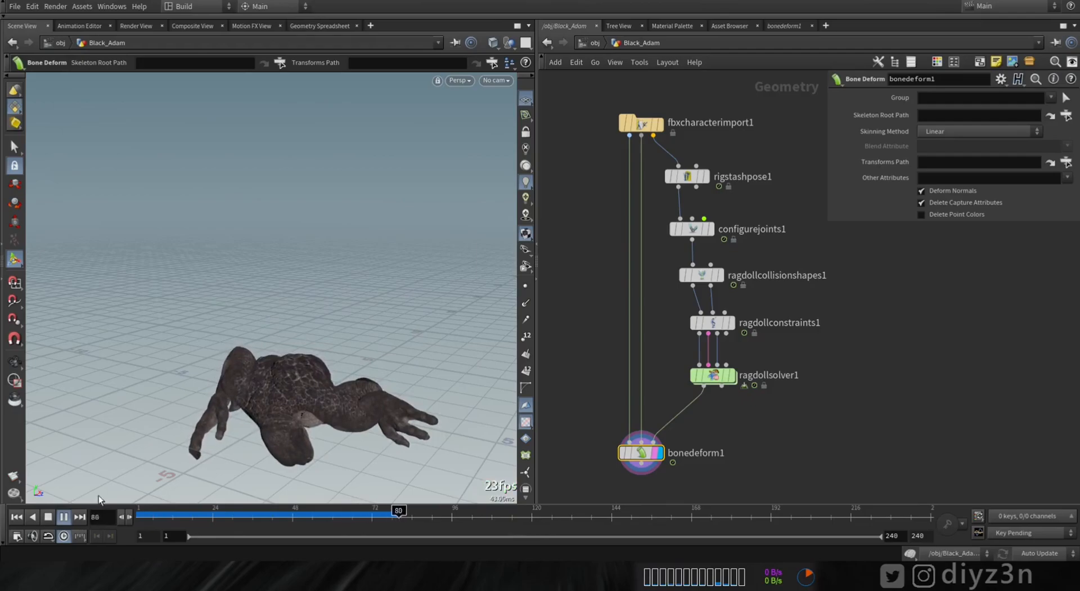
pyautogui.click(16, 516)
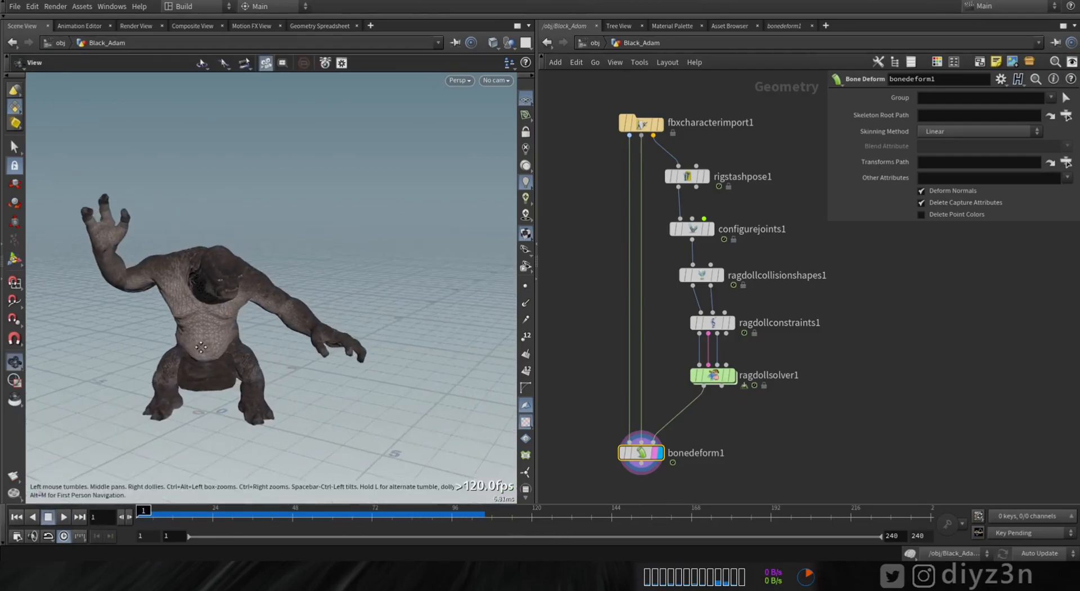
# - Display configurejoints1 with ragdollsolver1 bypassed and add zero-limit joint configurations for the leg, foot and spine joints in the viewport
pyautogui.moveTo(703, 241)
pyautogui.click(717, 217)
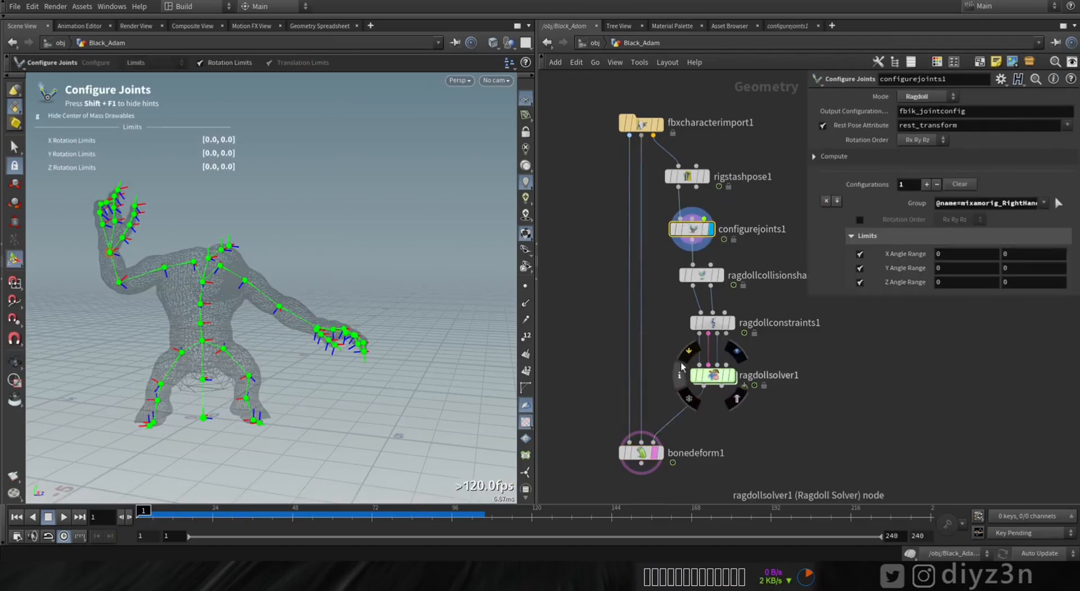
pyautogui.rightClick(219, 266)
pyautogui.click(298, 188)
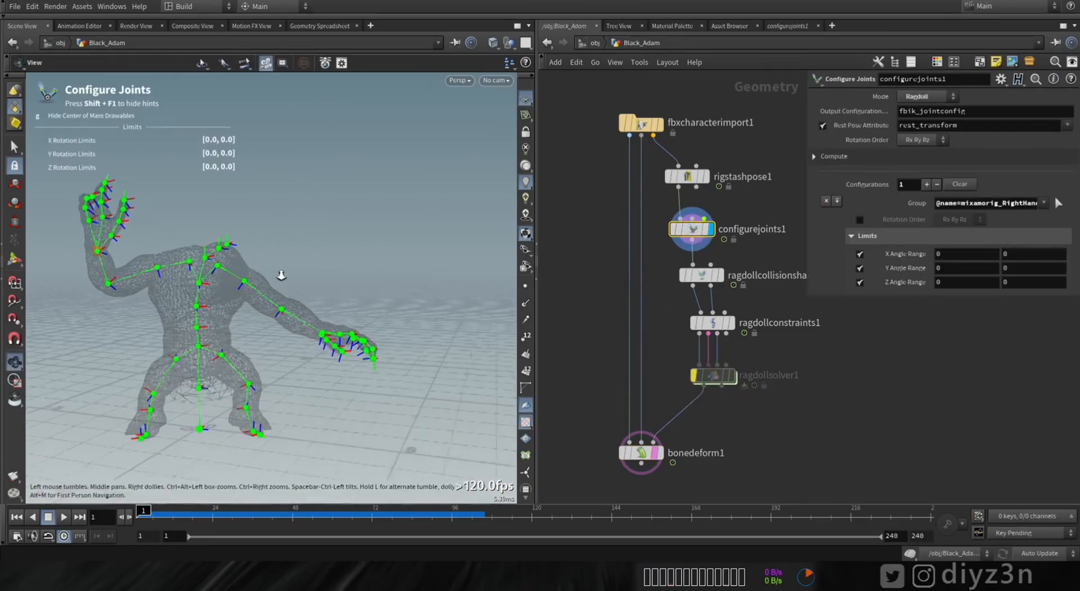
pyautogui.scroll(6, 263, 282)
pyautogui.click(233, 301)
pyautogui.click(322, 367)
pyautogui.click(428, 431)
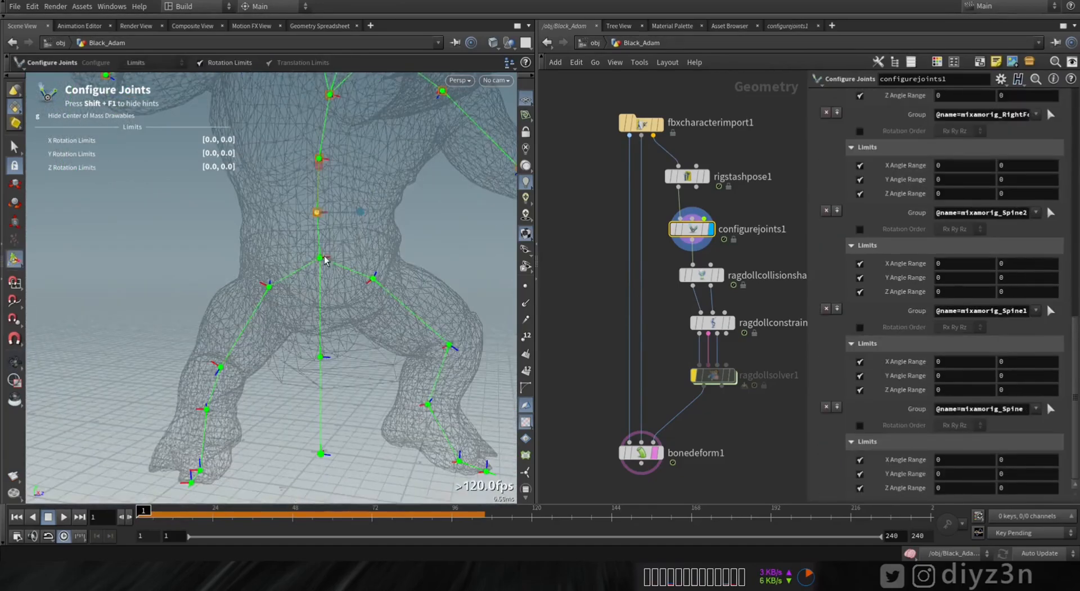
# - Add zero-limit joint configurations for the mixamorig_Neck, mixamorig_Head, left shoulder and right shoulder joints
pyautogui.scroll(-3, 1045, 400)
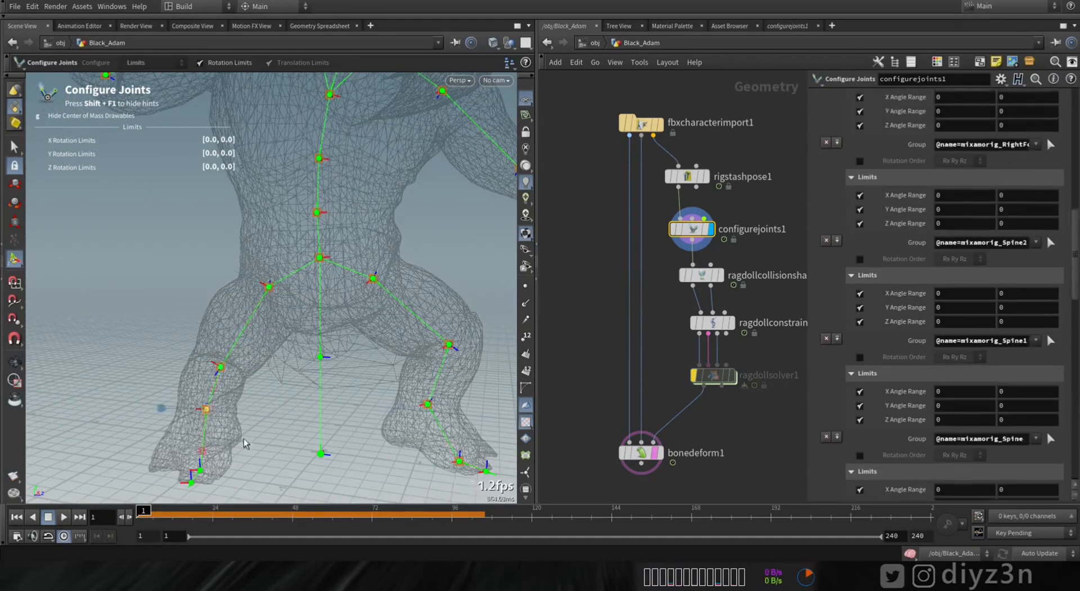
pyautogui.press('Escape')
pyautogui.scroll(-3, 413, 175)
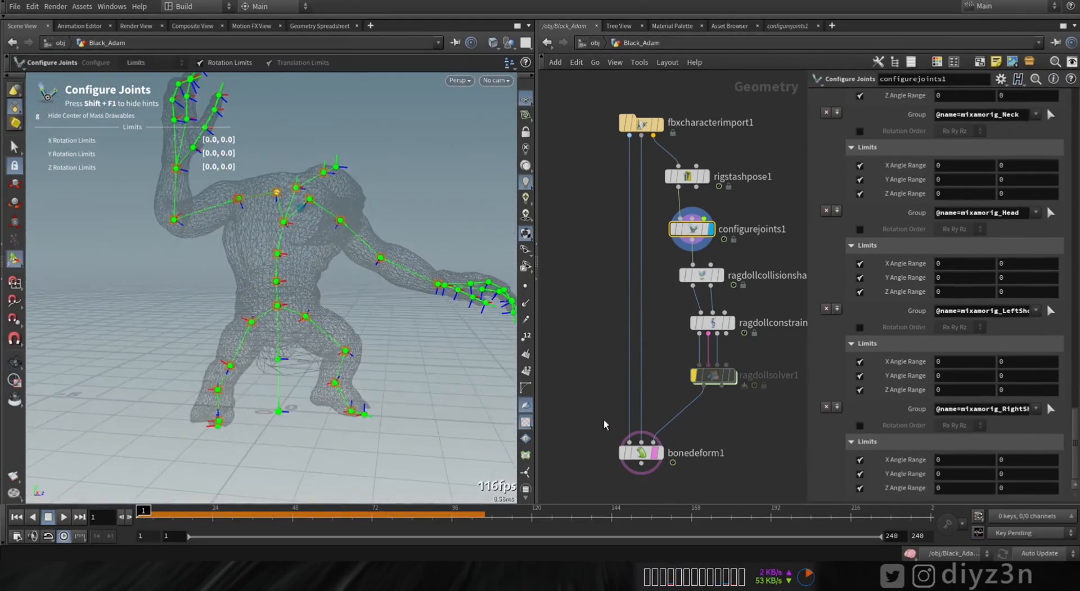
# - Display bonedeform1, play the source animation with the solver bypassed and return to the first frame
pyautogui.press('t')
pyautogui.click(661, 429)
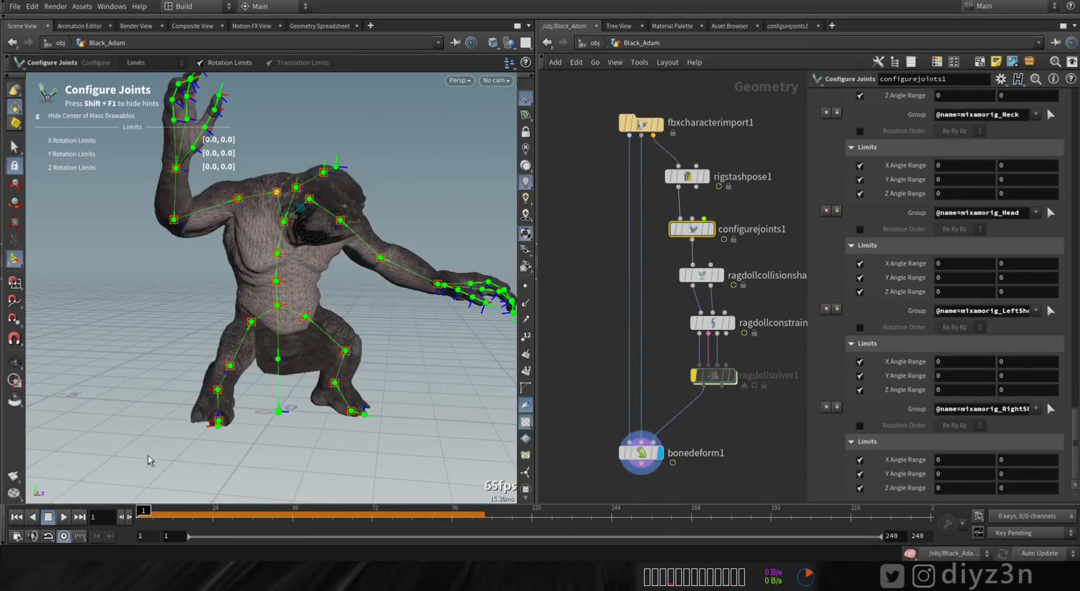
pyautogui.click(641, 452)
pyautogui.click(58, 518)
pyautogui.click(48, 516)
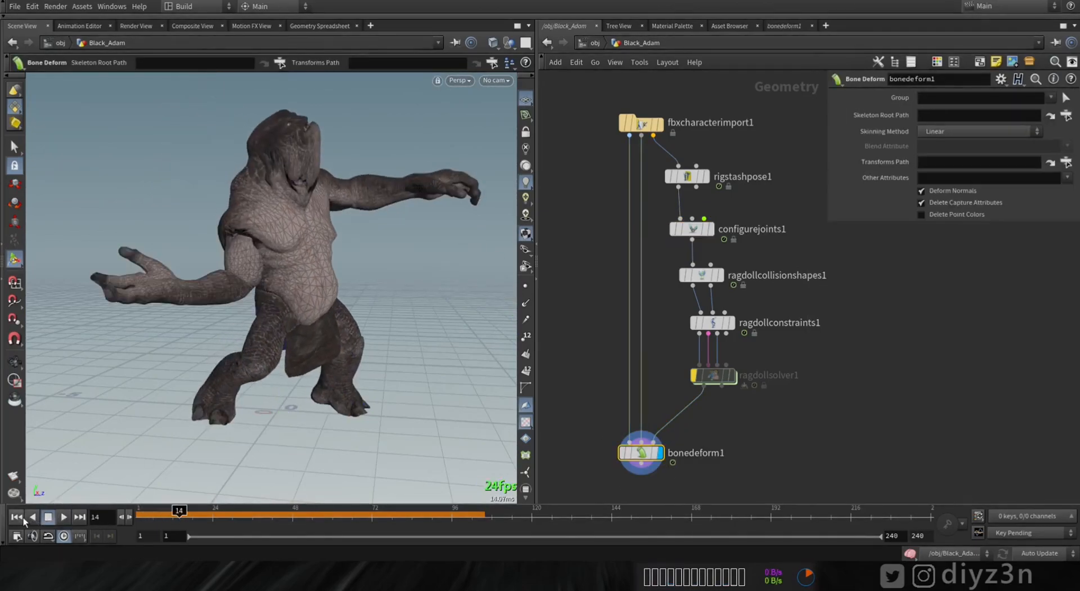
pyautogui.click(16, 516)
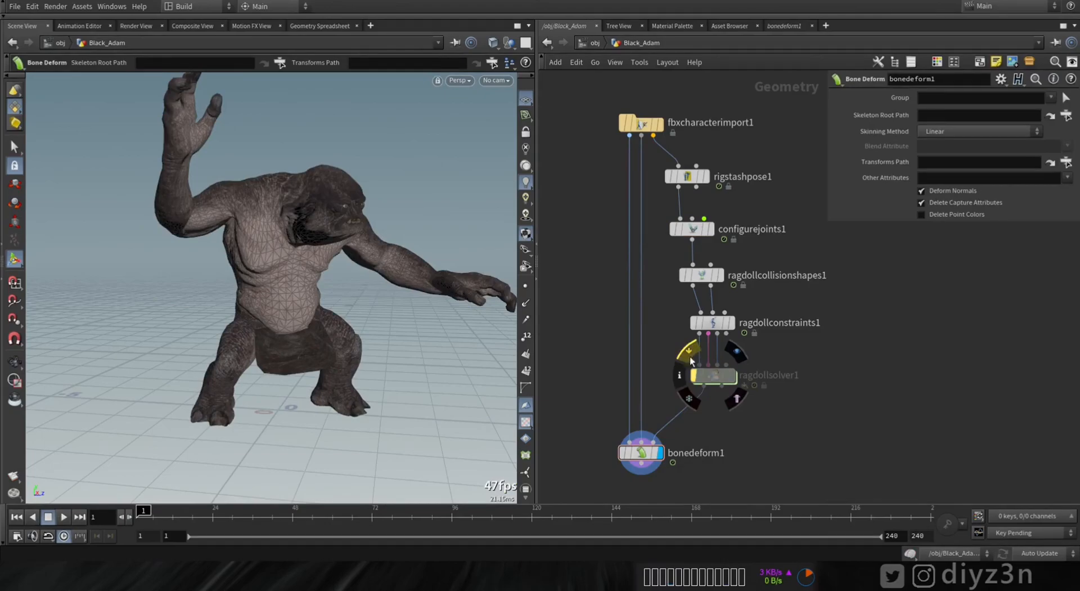
# - Enable ragdollsolver1 again, play the simulation to check the limited joints and return to frame 1
pyautogui.click(65, 517)
pyautogui.click(50, 519)
pyautogui.keyDown('alt'); pyautogui.moveTo(398, 282); pyautogui.dragTo(276, 295); pyautogui.keyUp('alt')
pyautogui.moveTo(153, 518); pyautogui.dragTo(138, 519)
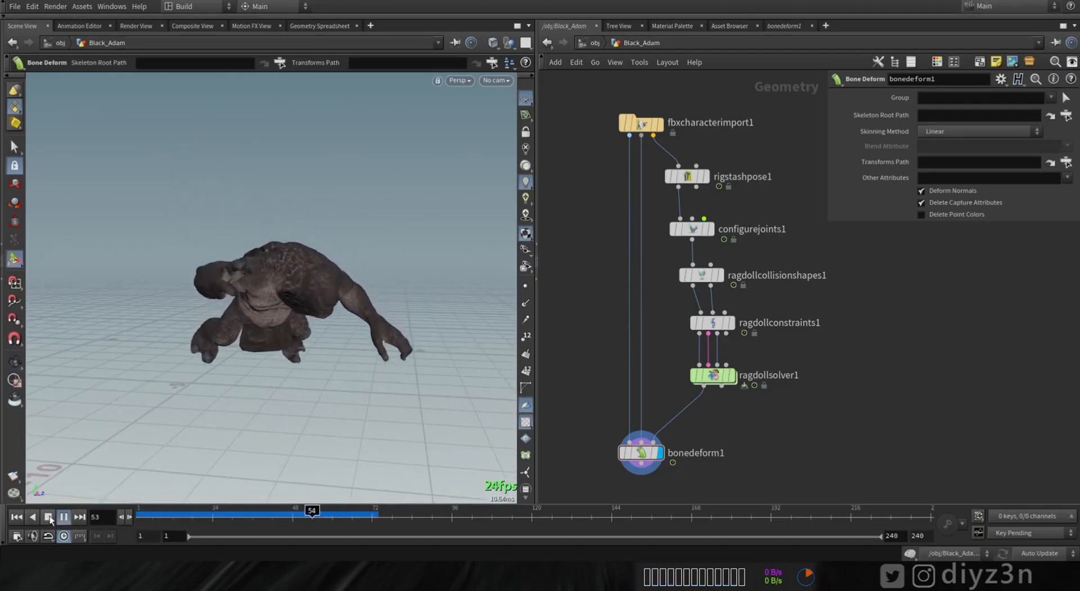
pyautogui.click(17, 516)
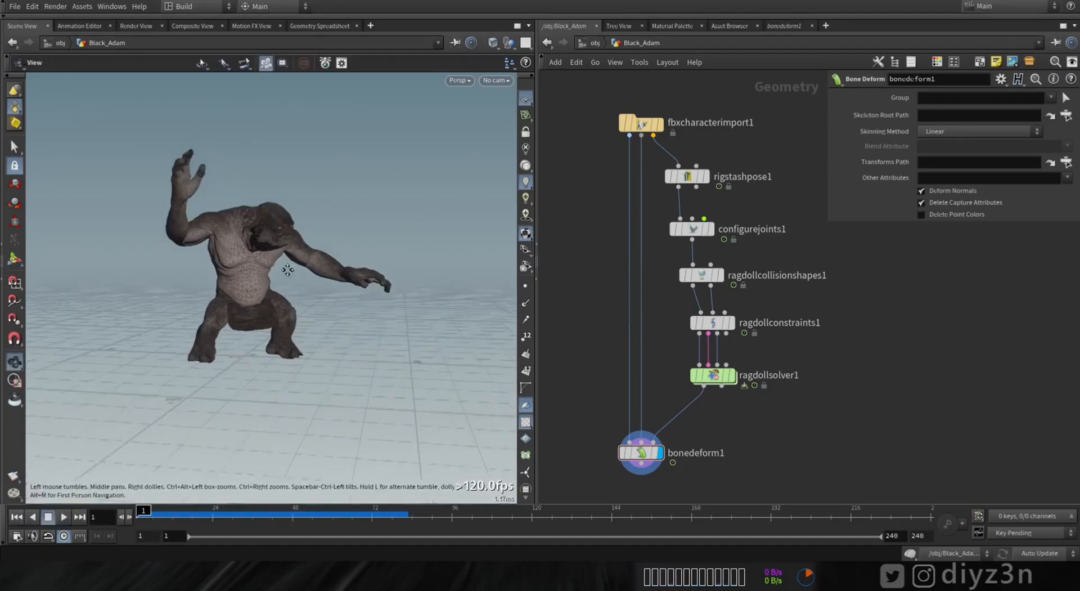
# - In configurejoints1, set the left forearm joint's Z rotation limits to about 71.95 and 142.13 with the viewport handles
pyautogui.click(696, 232)
pyautogui.keyDown('alt'); pyautogui.moveTo(288, 289); pyautogui.dragTo(468, 323, button='right'); pyautogui.keyUp('alt')
pyautogui.keyDown('alt'); pyautogui.moveTo(468, 323); pyautogui.dragTo(379, 305); pyautogui.keyUp('alt')
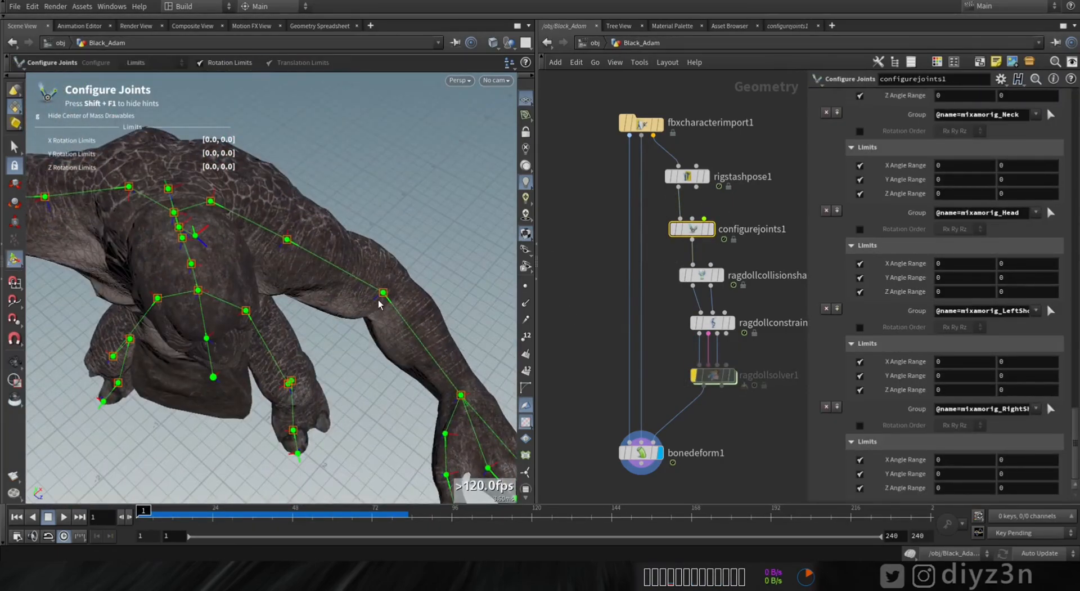
pyautogui.click(383, 293)
pyautogui.moveTo(391, 366); pyautogui.dragTo(303, 337)
pyautogui.hotkey('ctrl', 'z')
pyautogui.click(654, 452)
pyautogui.click(712, 229)
pyautogui.click(660, 452)
pyautogui.hotkey('shift', 'w')
pyautogui.moveTo(283, 350); pyautogui.dragTo(239, 343)
pyautogui.keyDown('alt'); pyautogui.moveTo(270, 338); pyautogui.dragTo(315, 325); pyautogui.keyUp('alt')
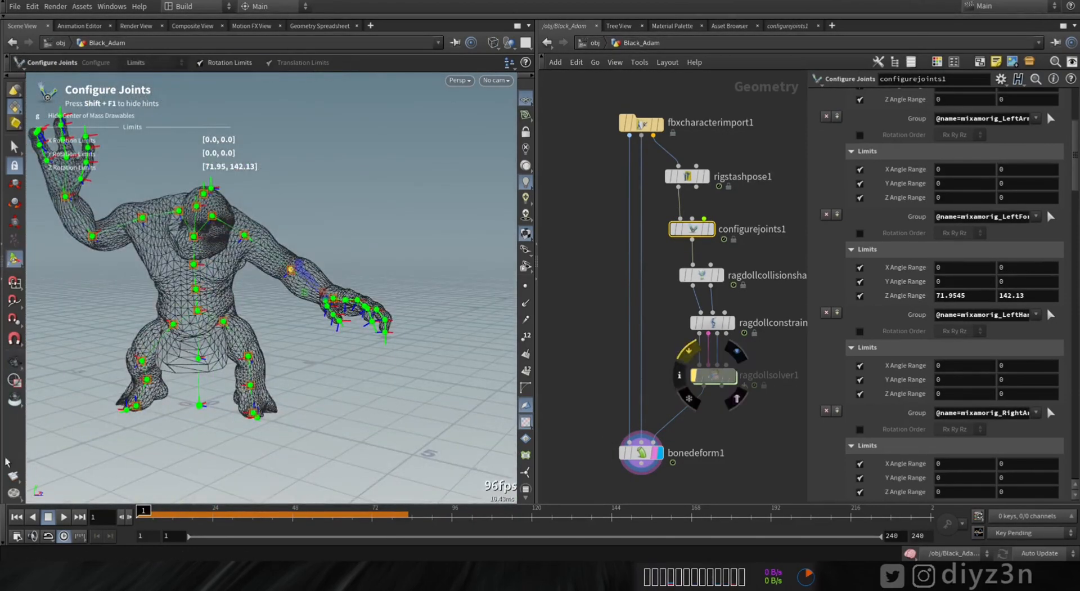
# - Enable ragdollsolver1 and play the simulation on bonedeform1 to check the rotation limits
pyautogui.click(694, 375)
pyautogui.click(64, 516)
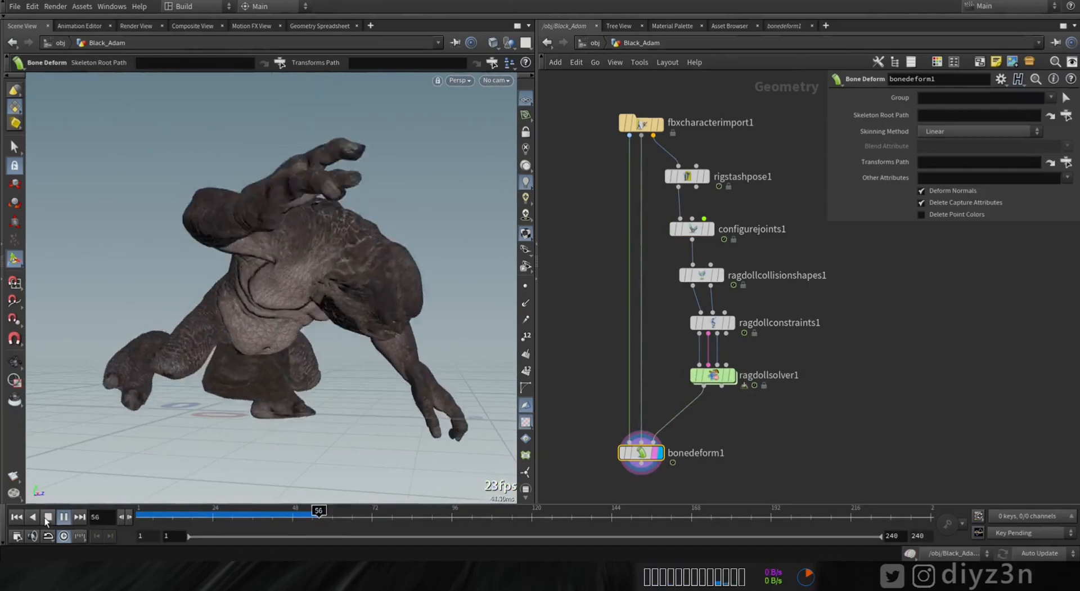
pyautogui.click(47, 517)
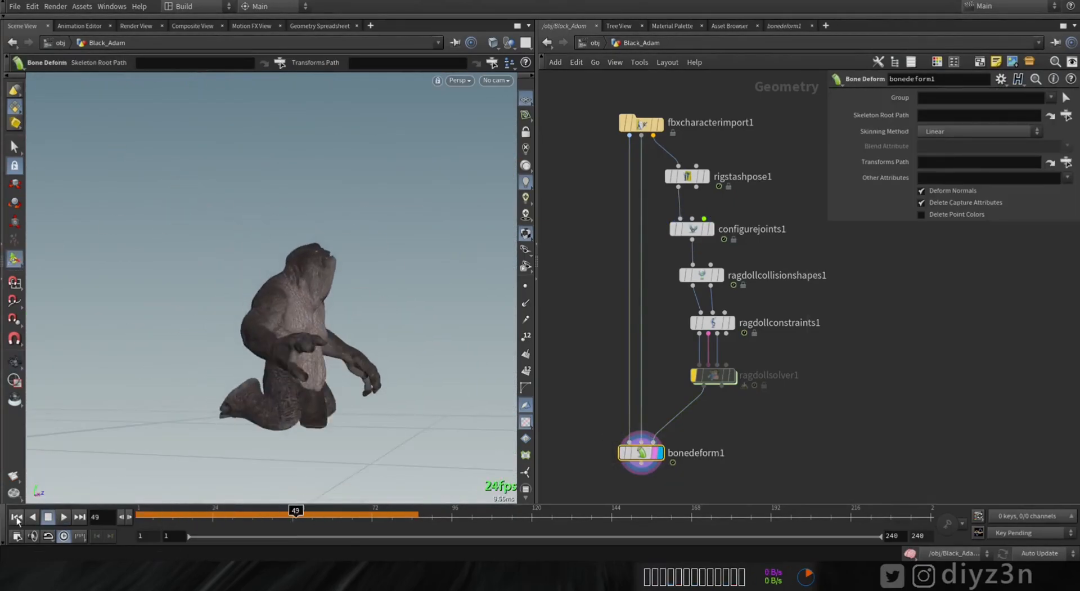
# - Compare the original animation with the ragdoll simulation by playing and scrubbing from several angles, ending on frame 1
pyautogui.click(62, 517)
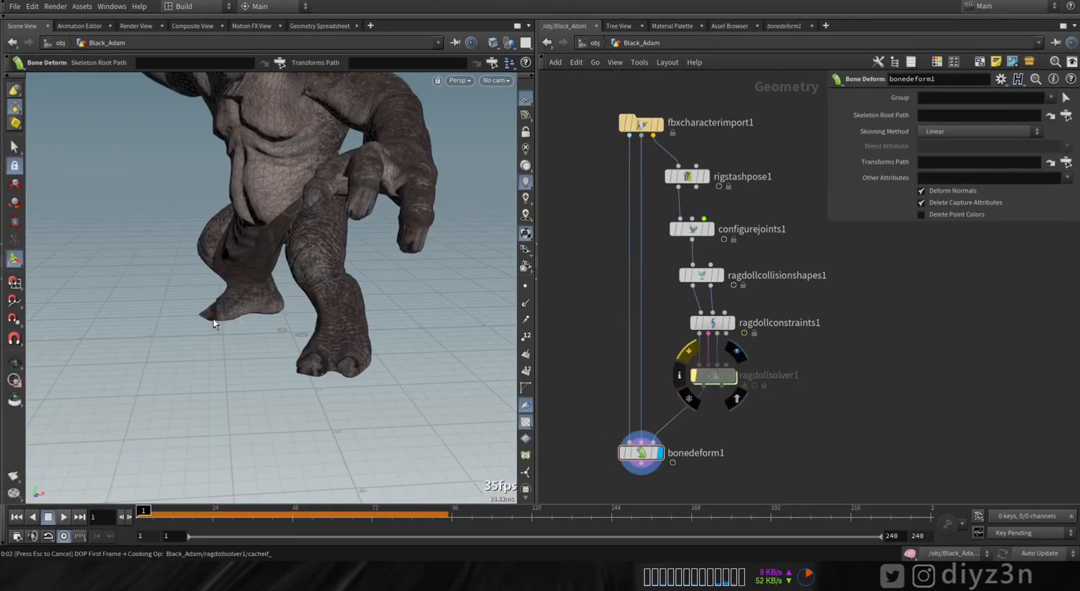
pyautogui.press('Escape')
pyautogui.moveTo(214, 319)
pyautogui.mouseDown()
pyautogui.moveTo(225, 315)
pyautogui.moveTo(219, 332)
pyautogui.mouseUp()
pyautogui.click(63, 517)
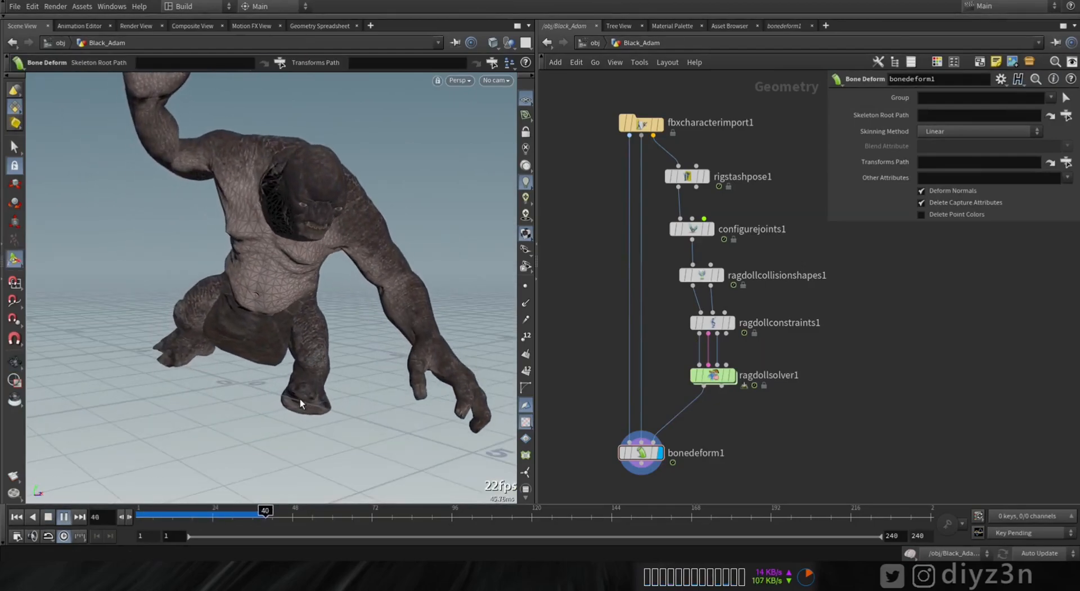
pyautogui.click(232, 525)
pyautogui.moveTo(231, 525); pyautogui.dragTo(136, 533)
pyautogui.keyDown('alt'); pyautogui.moveTo(225, 363); pyautogui.dragTo(292, 366); pyautogui.keyUp('alt')
pyautogui.click(144, 514)
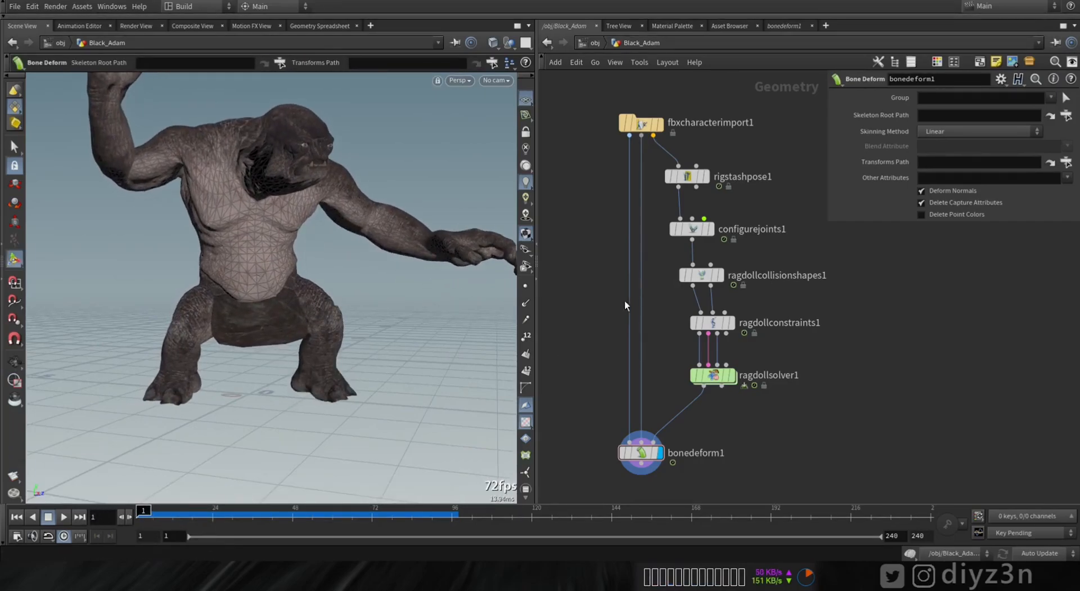
# - Display configurejoints1 and adjust a torso joint's rotation limits with its viewport handle
pyautogui.click(700, 229)
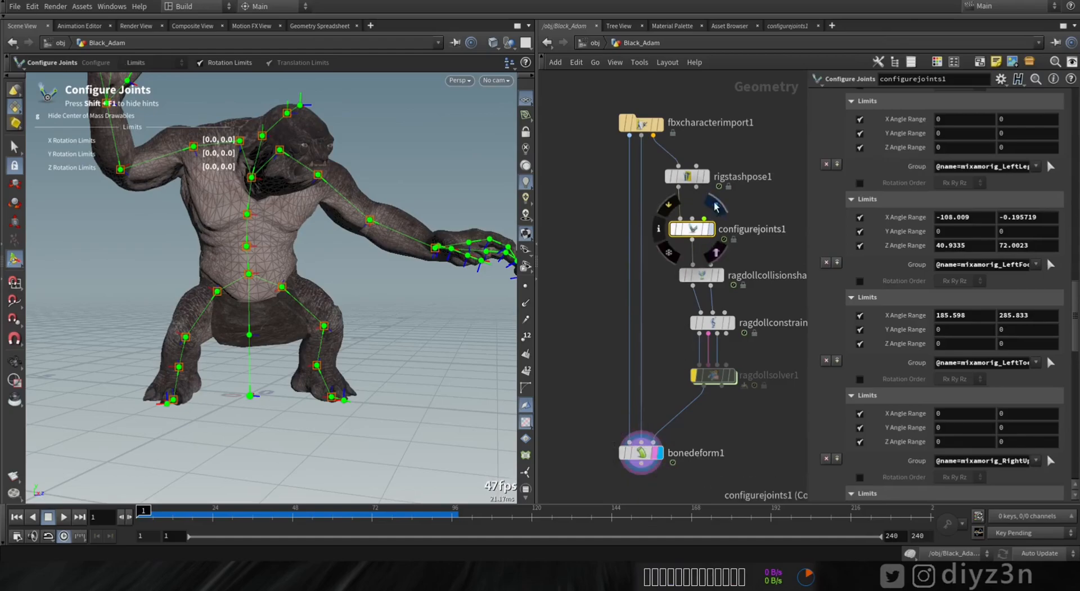
pyautogui.click(715, 207)
pyautogui.keyDown('alt'); pyautogui.moveTo(302, 284); pyautogui.dragTo(223, 312, button='right'); pyautogui.keyUp('alt')
pyautogui.click(254, 296)
pyautogui.moveTo(292, 329); pyautogui.dragTo(299, 307)
pyautogui.keyDown('alt'); pyautogui.moveTo(298, 353); pyautogui.dragTo(258, 374, button='right'); pyautogui.keyUp('alt')
pyautogui.keyDown('alt'); pyautogui.moveTo(258, 373); pyautogui.dragTo(157, 329); pyautogui.keyUp('alt')
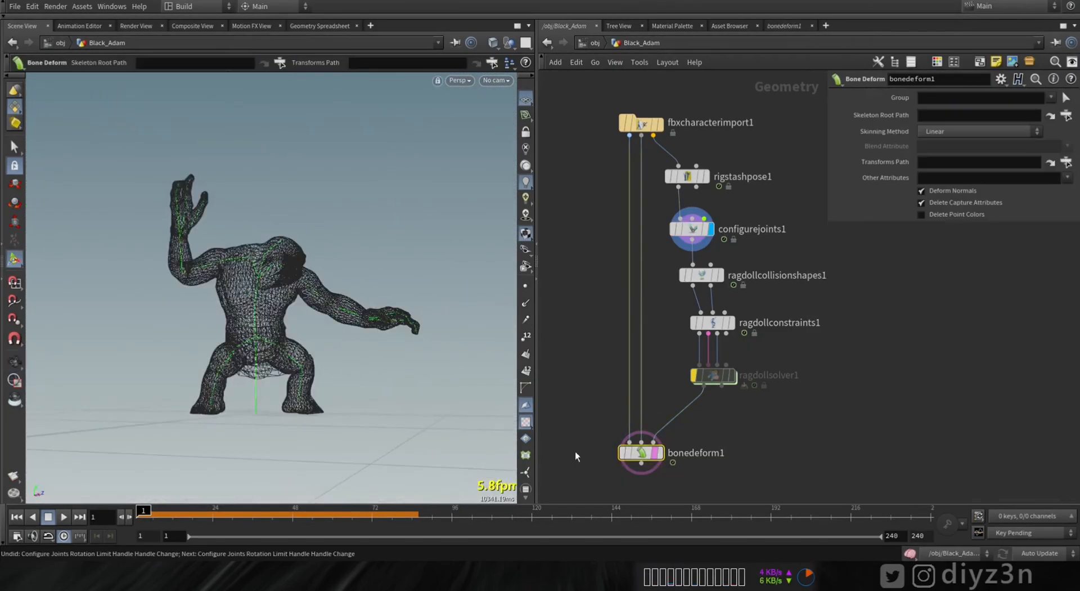
# - Enable ragdollsolver1 and replay the simulation with the adjusted joint limits
pyautogui.click(44, 517)
pyautogui.click(694, 375)
pyautogui.click(61, 518)
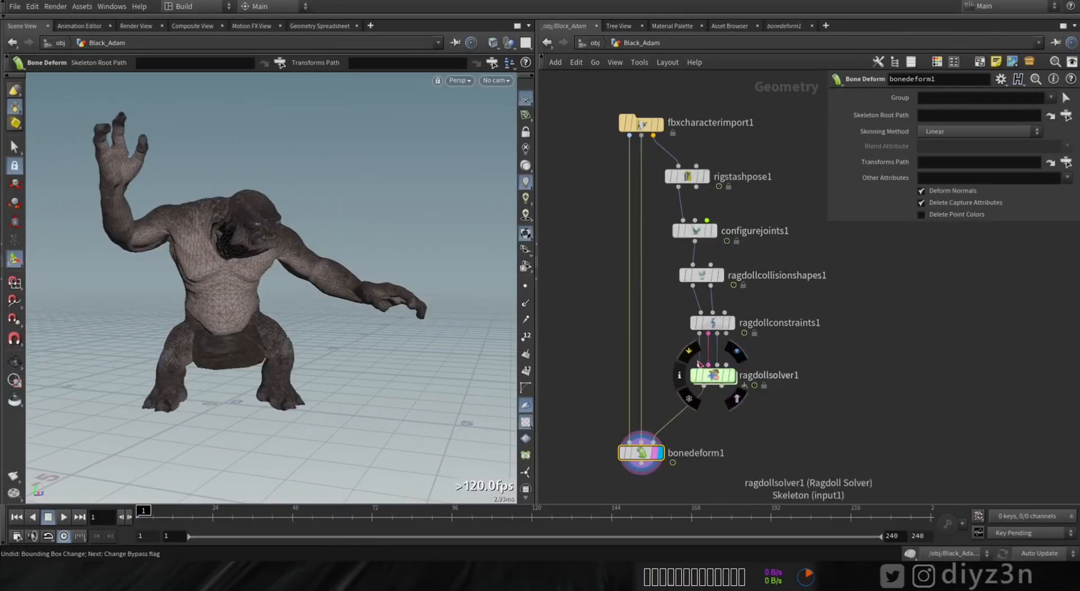
# - Display configurejoints1 with bonedeform1 as a template and inspect the rotation limits of the Spine2, left arm and neck joints
pyautogui.click(718, 208)
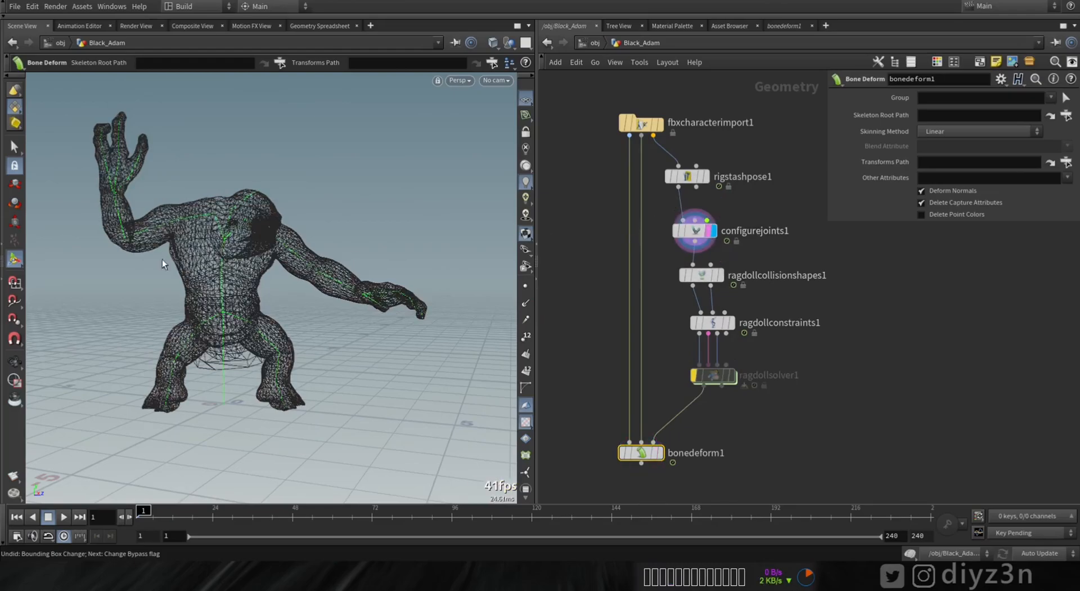
pyautogui.click(697, 237)
pyautogui.keyDown('alt'); pyautogui.moveTo(168, 245); pyautogui.dragTo(411, 245, button='right'); pyautogui.keyUp('alt')
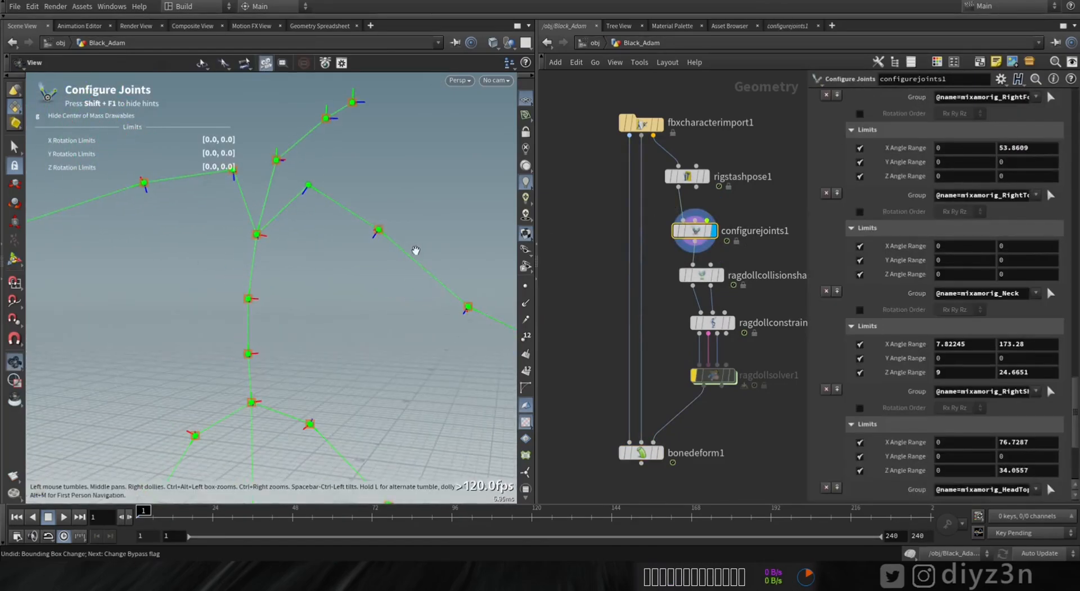
pyautogui.click(660, 456)
pyautogui.click(255, 234)
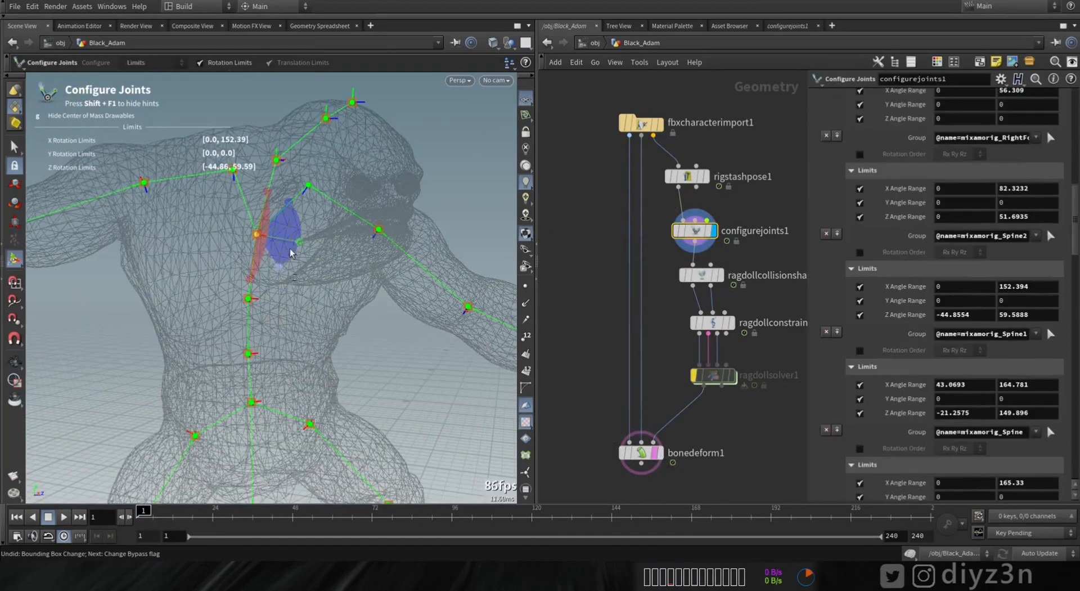
pyautogui.click(378, 230)
pyautogui.click(276, 160)
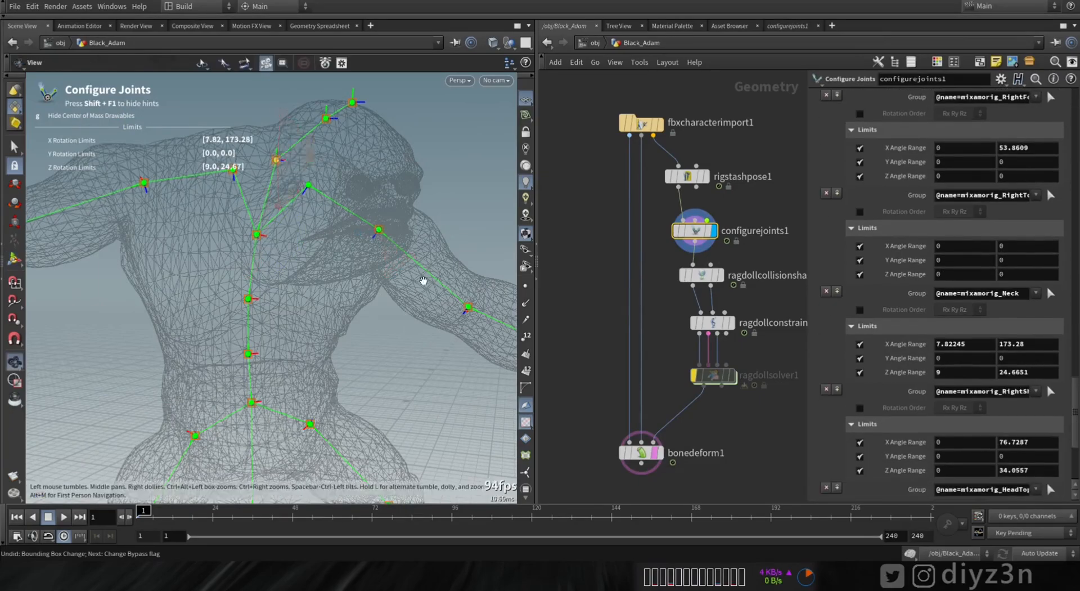
pyautogui.scroll(-6, 209, 213)
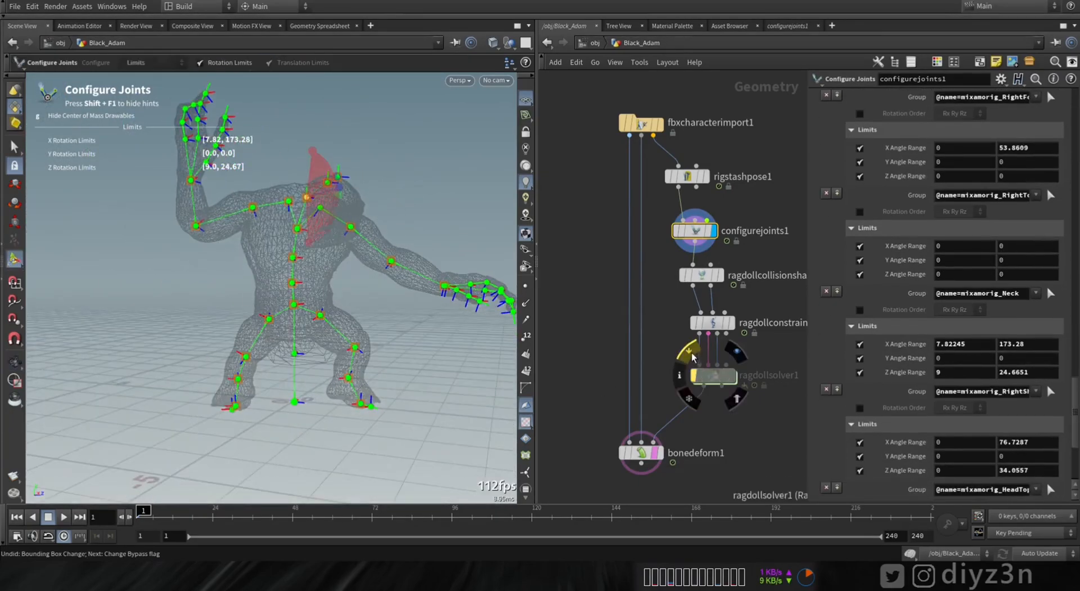
# - Display bonedeform1 with ragdollsolver1 enabled, then play and scrub the simulation from different angles to check the fall
pyautogui.click(650, 454)
pyautogui.click(639, 452)
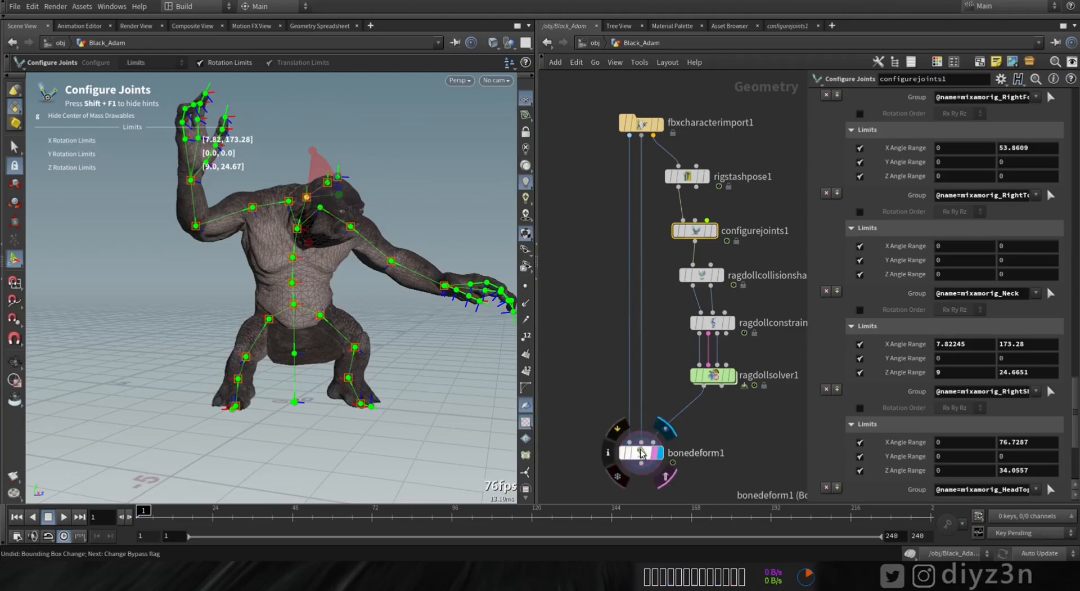
pyautogui.click(65, 518)
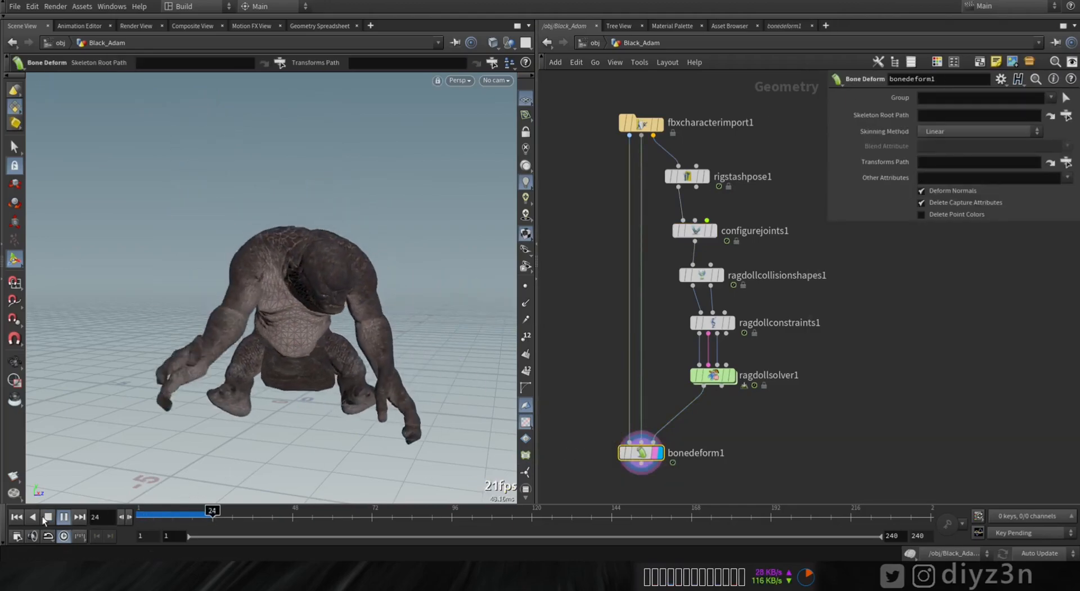
pyautogui.click(48, 518)
pyautogui.keyDown('alt'); pyautogui.moveTo(355, 403); pyautogui.dragTo(337, 342, button='middle'); pyautogui.keyUp('alt')
pyautogui.keyDown('alt'); pyautogui.moveTo(337, 342); pyautogui.dragTo(264, 369); pyautogui.keyUp('alt')
pyautogui.moveTo(401, 521); pyautogui.dragTo(337, 515)
pyautogui.keyDown('alt'); pyautogui.moveTo(214, 383); pyautogui.dragTo(243, 417); pyautogui.keyUp('alt')
pyautogui.moveTo(190, 513); pyautogui.dragTo(335, 523)
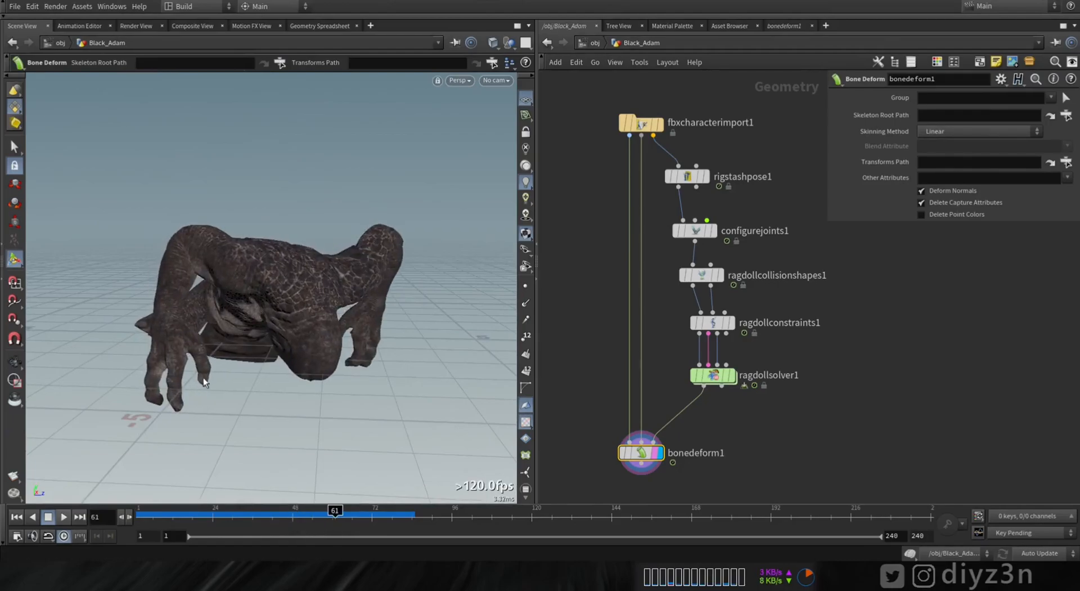
# - Return to frame 1 and save the scene file
pyautogui.click(140, 513)
pyautogui.hotkey('ctrl', 's')
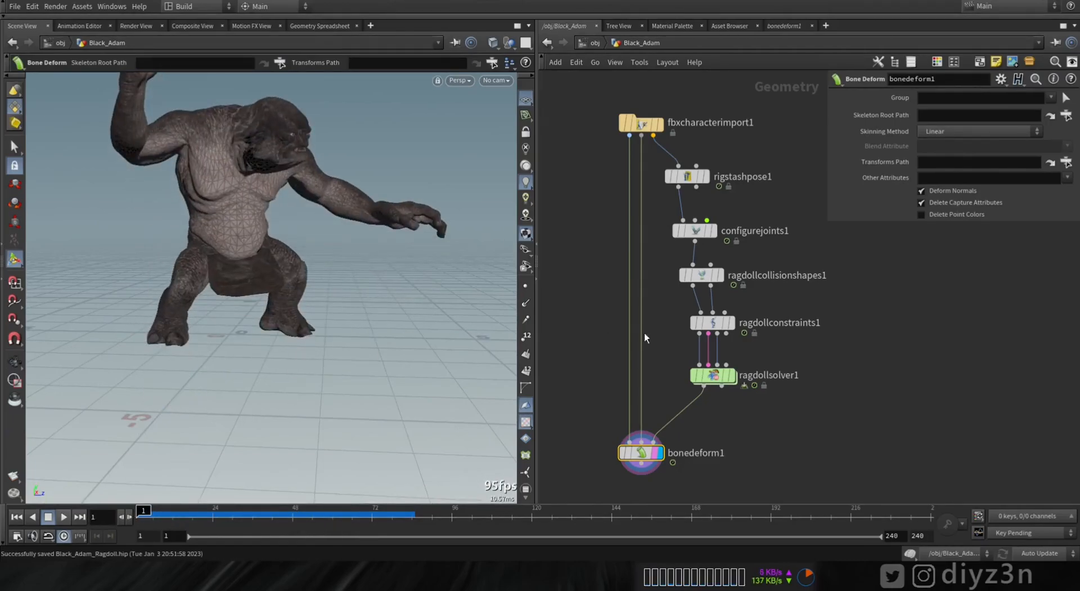
# - Bypass ragdollsolver1 and display ragdollcollisionshapes1 with bonedeform1 as a template
pyautogui.moveTo(688, 391); pyautogui.dragTo(698, 295, button='middle')
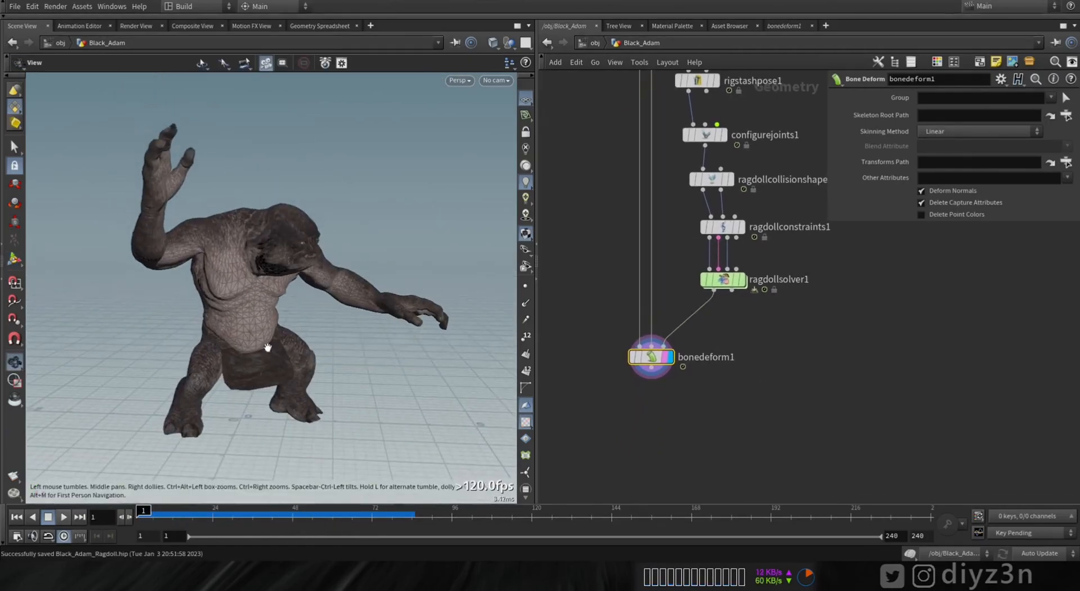
pyautogui.moveTo(707, 254); pyautogui.dragTo(698, 318, button='middle')
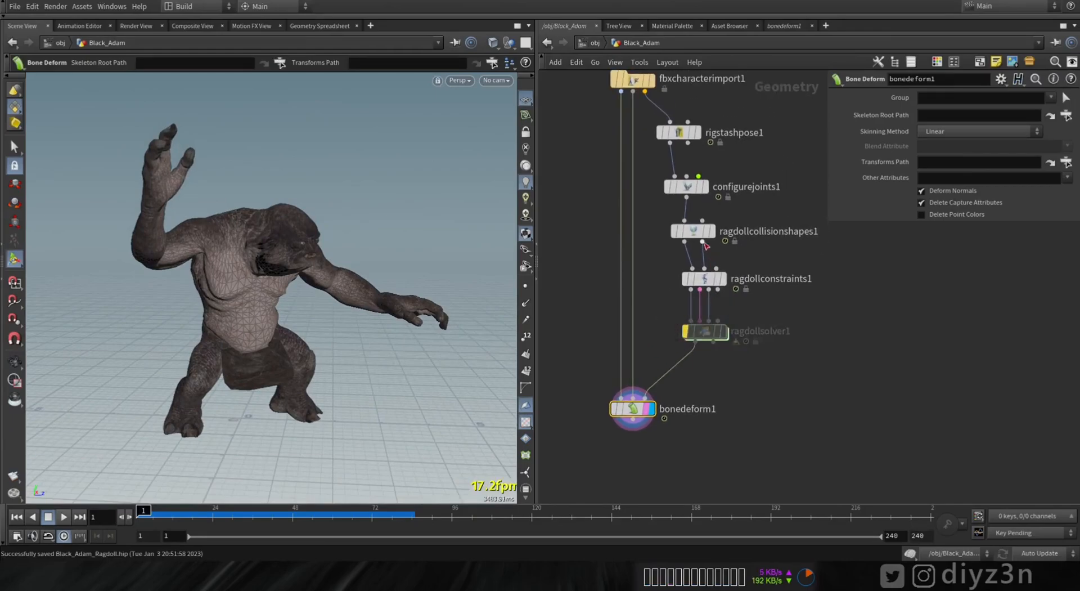
pyautogui.click(700, 233)
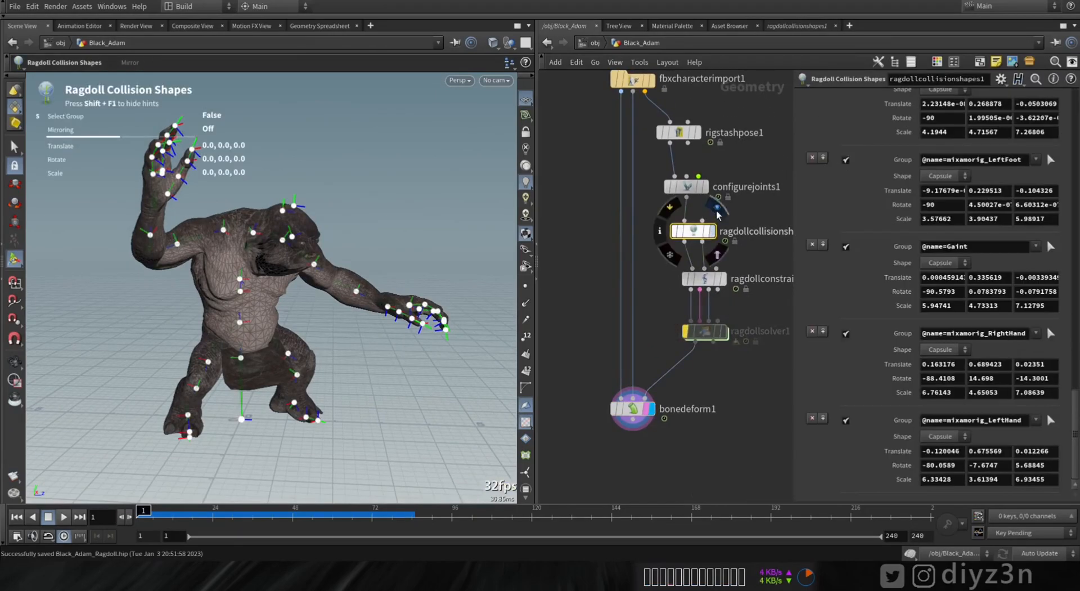
pyautogui.click(715, 215)
# - Add capsule collision shapes to the right hand's finger and thumb joints
pyautogui.keyDown('alt'); pyautogui.moveTo(155, 237); pyautogui.dragTo(291, 241); pyautogui.keyUp('alt')
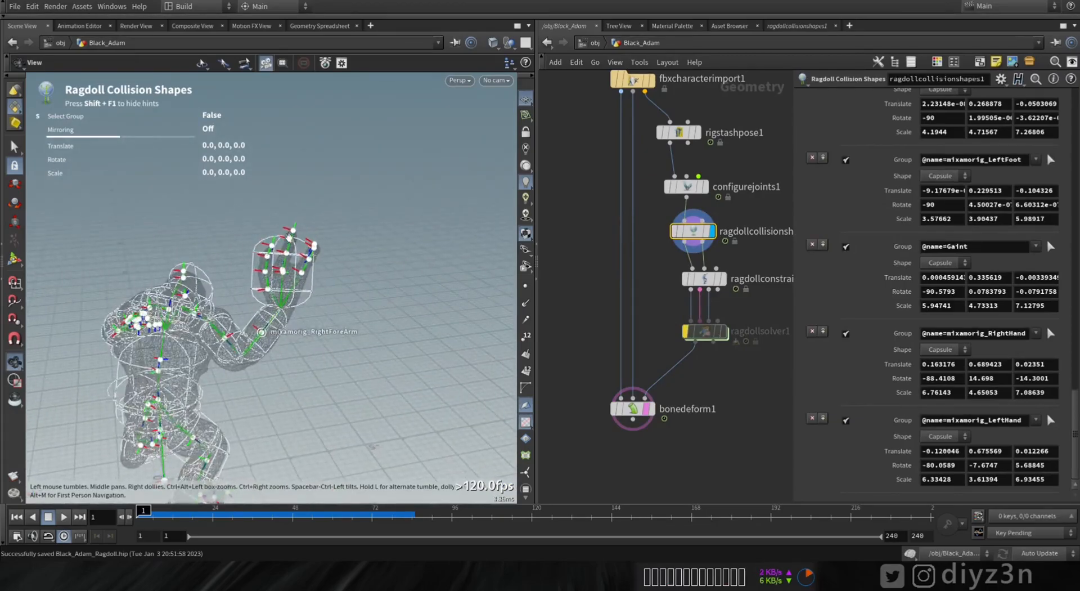
pyautogui.scroll(6, 291, 241)
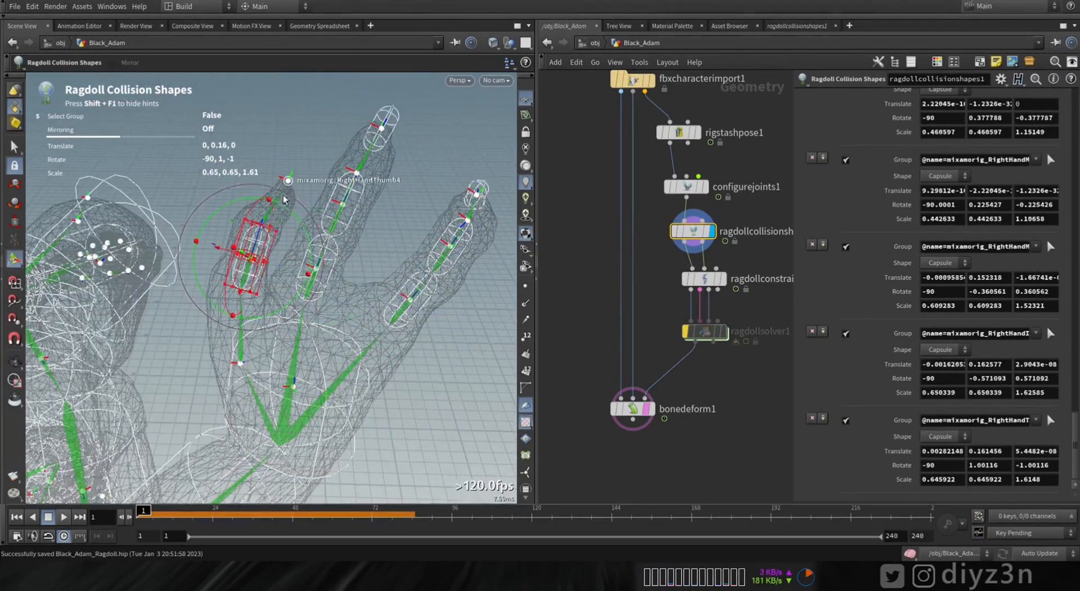
pyautogui.keyDown('alt'); pyautogui.moveTo(284, 200); pyautogui.dragTo(265, 225); pyautogui.keyUp('alt')
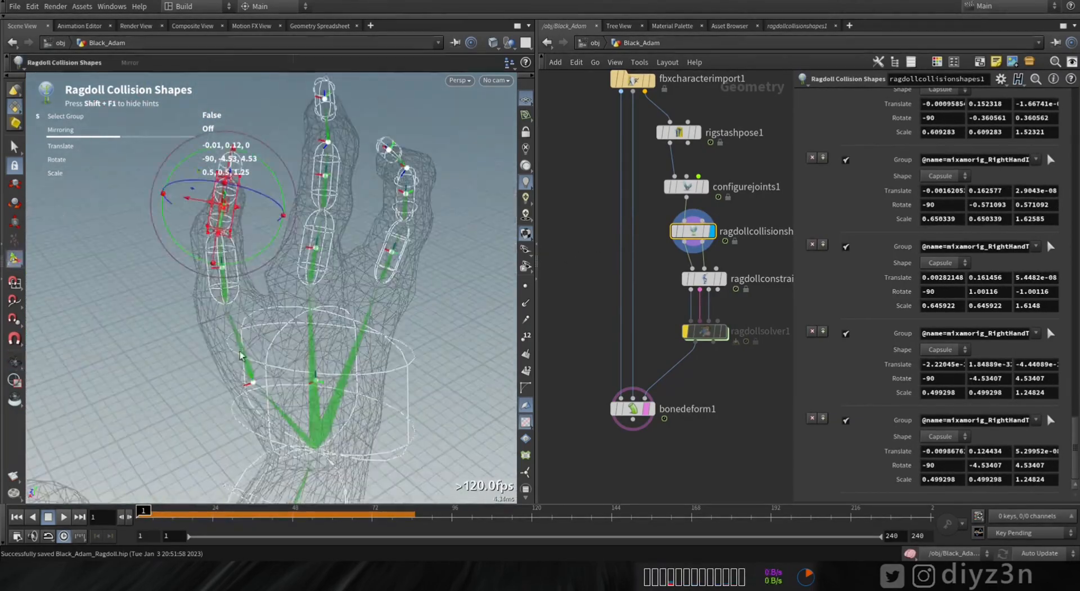
# - Shorten the palm capsules to a scale of about 3.07, 4.65, 3.28 for RightHand and 4.58, 2.88, 3.77 for LeftHand
pyautogui.click(318, 366)
pyautogui.keyDown('alt'); pyautogui.moveTo(318, 366); pyautogui.dragTo(388, 315); pyautogui.keyUp('alt')
pyautogui.click(390, 353)
pyautogui.moveTo(431, 359); pyautogui.dragTo(403, 332)
pyautogui.keyDown('alt'); pyautogui.moveTo(390, 354); pyautogui.dragTo(360, 270); pyautogui.keyUp('alt')
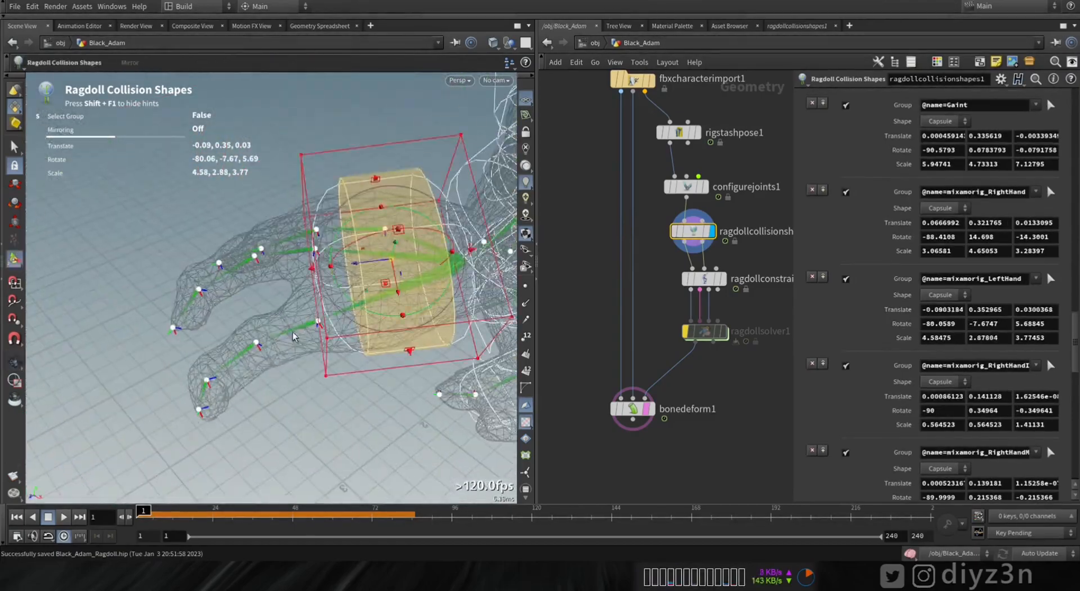
pyautogui.click(278, 229)
pyautogui.keyDown('alt'); pyautogui.moveTo(337, 214); pyautogui.dragTo(297, 226); pyautogui.keyUp('alt')
# - Display bonedeform1 and toggle the bypass of ragdollsolver1
pyautogui.click(652, 409)
pyautogui.click(685, 332)
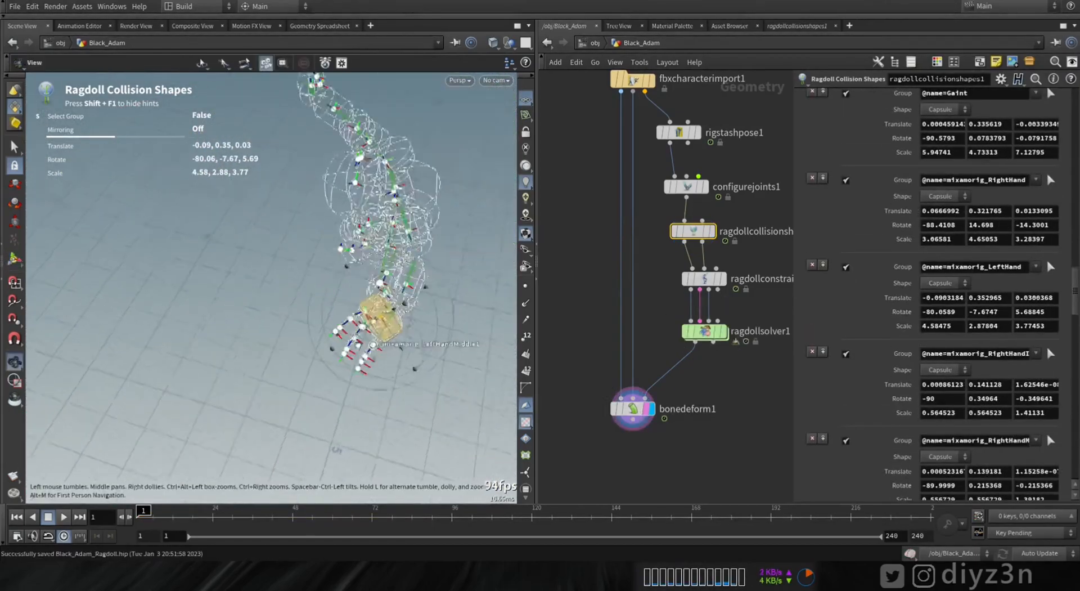
pyautogui.click(686, 332)
# - Add capsule collision shapes to the left hand's thumb, index and middle finger joints
pyautogui.click(447, 205)
pyautogui.click(374, 213)
pyautogui.hotkey('ctrl', 'z')
pyautogui.click(277, 229)
pyautogui.keyDown('alt'); pyautogui.moveTo(247, 347); pyautogui.dragTo(298, 270); pyautogui.keyUp('alt')
pyautogui.click(415, 194)
pyautogui.click(371, 212)
pyautogui.click(292, 294)
pyautogui.click(255, 224)
pyautogui.keyDown('alt'); pyautogui.moveTo(255, 223); pyautogui.dragTo(135, 388); pyautogui.keyUp('alt')
pyautogui.click(380, 302)
pyautogui.click(265, 338)
pyautogui.click(225, 350)
pyautogui.click(169, 430)
pyautogui.click(213, 338)
pyautogui.click(236, 369)
pyautogui.click(133, 394)
# - Display configurejoints1 for editing the hand joints and save the scene file
pyautogui.click(687, 187)
pyautogui.click(706, 187)
pyautogui.click(266, 395)
pyautogui.hotkey('ctrl', 's')
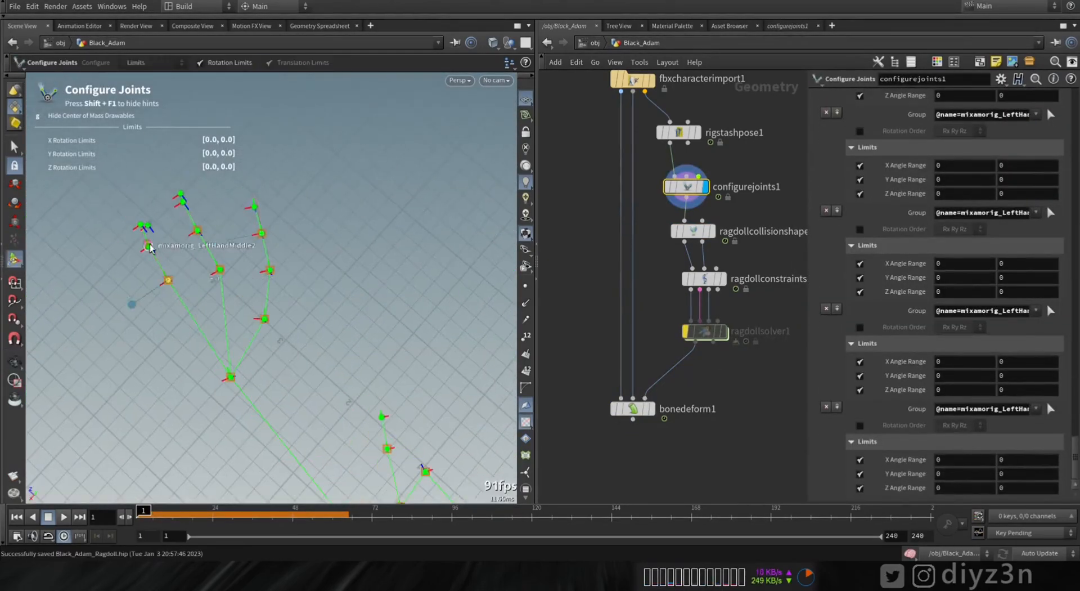
# - Configure the X, Y and Z rotation limits of the left hand's finger joints
pyautogui.keyDown('alt'); pyautogui.moveTo(178, 322); pyautogui.dragTo(163, 306); pyautogui.keyUp('alt')
pyautogui.click(154, 306)
pyautogui.keyDown('alt'); pyautogui.moveTo(192, 273); pyautogui.dragTo(180, 407); pyautogui.keyUp('alt')
pyautogui.click(137, 317)
pyautogui.keyDown('alt'); pyautogui.moveTo(138, 316); pyautogui.dragTo(233, 320); pyautogui.keyUp('alt')
# - Play the simulation on bonedeform1, then orbit and scrub through the fall to examine the hands
pyautogui.click(63, 517)
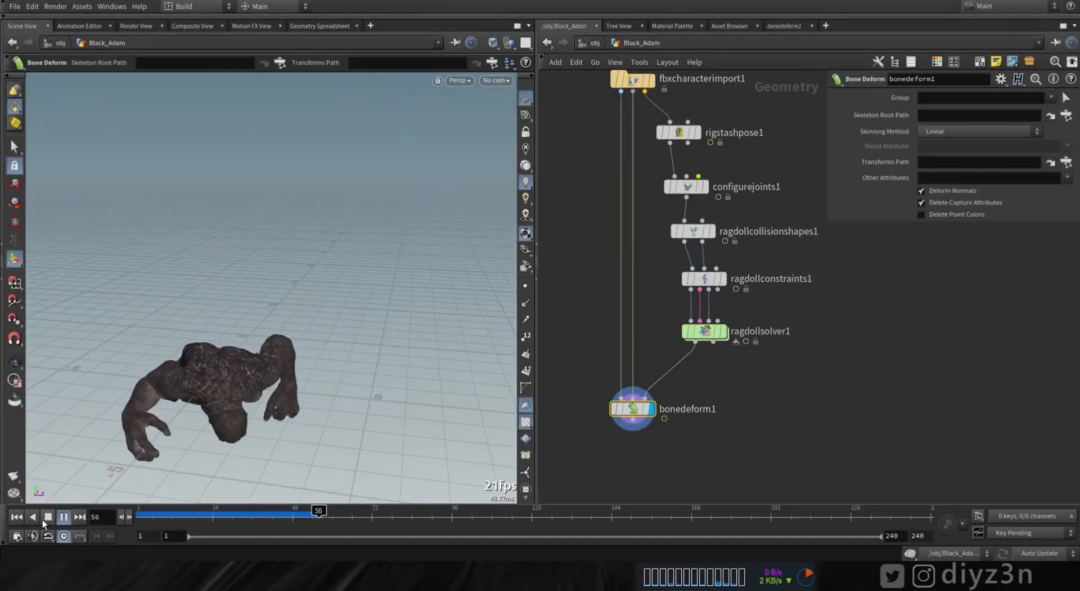
pyautogui.click(44, 519)
pyautogui.keyDown('alt'); pyautogui.moveTo(183, 419); pyautogui.dragTo(232, 370); pyautogui.keyUp('alt')
pyautogui.press('Return')
pyautogui.moveTo(293, 513); pyautogui.dragTo(329, 534)
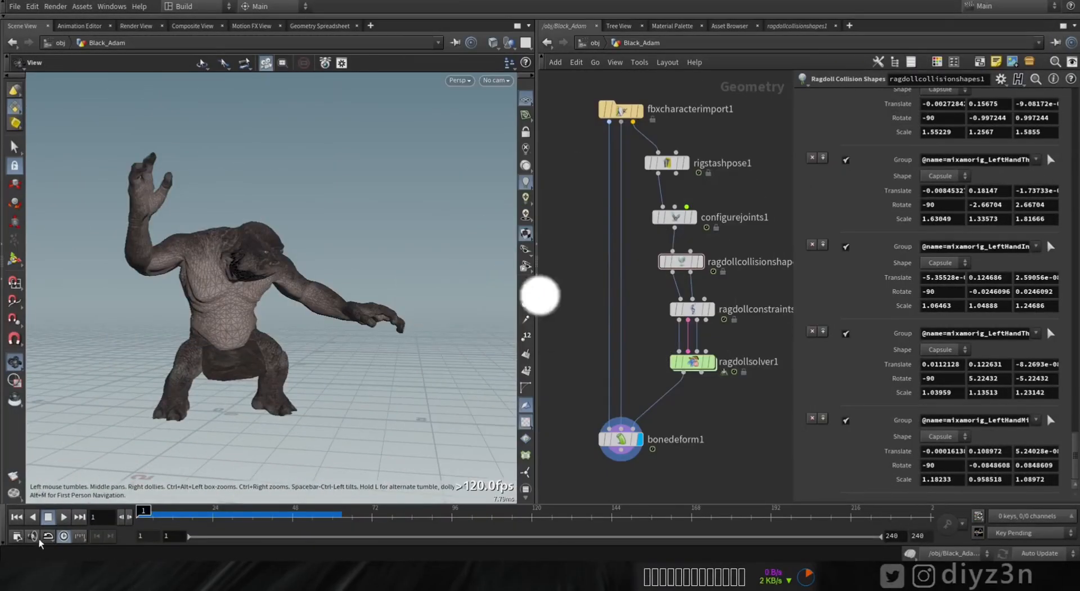
# - Replay the simulation with the left-hand collision shapes in place and return to frame 1
pyautogui.click(62, 518)
pyautogui.click(53, 520)
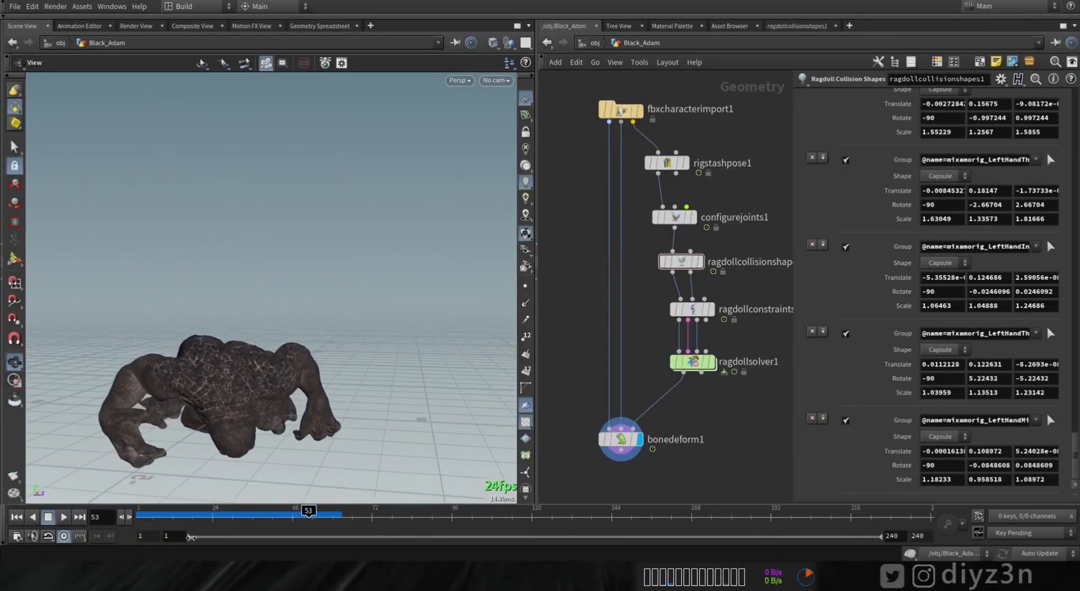
pyautogui.moveTo(232, 513); pyautogui.dragTo(119, 525)
pyautogui.click(669, 342)
pyautogui.moveTo(148, 516)
pyautogui.mouseDown()
pyautogui.moveTo(551, 513)
pyautogui.moveTo(134, 514)
pyautogui.mouseUp()
pyautogui.click(669, 341)
# - Enable Transitions on ragdollsolver1 with the Object Bounds type and view its Check options
pyautogui.click(693, 362)
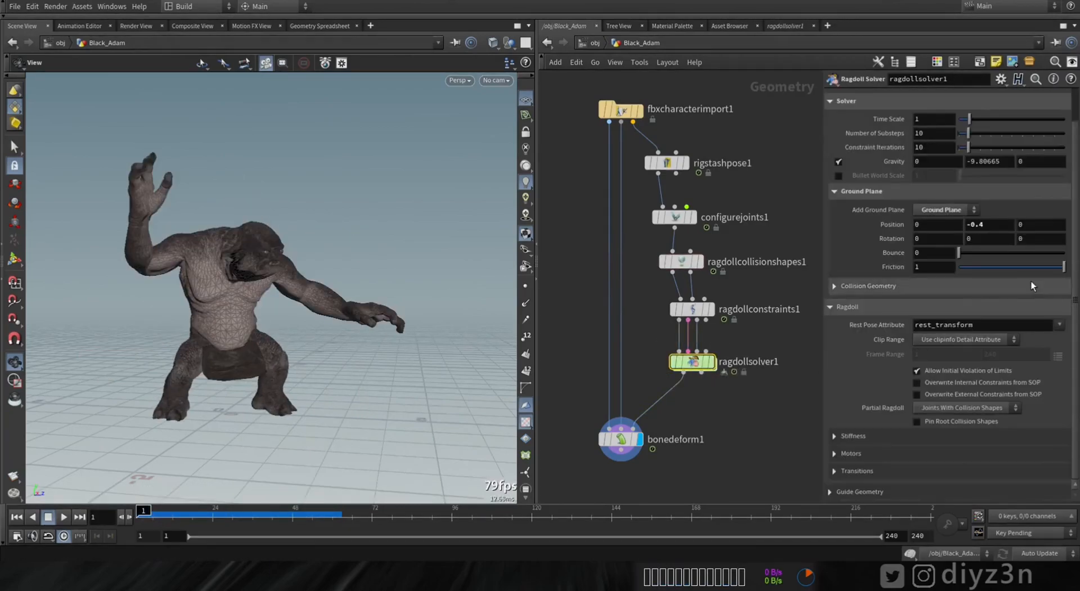
pyautogui.click(835, 471)
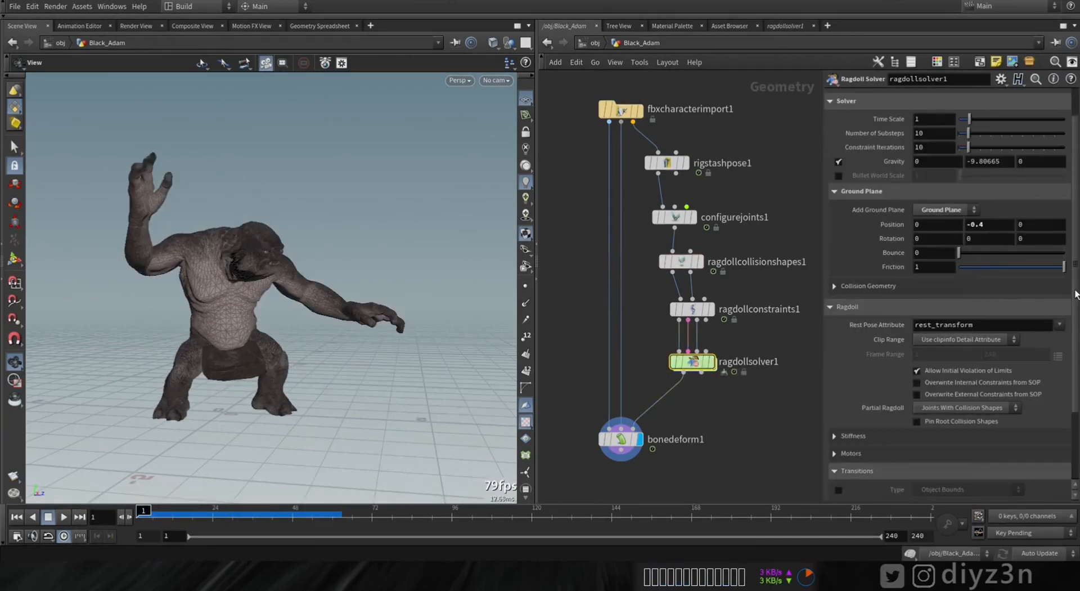
pyautogui.scroll(-3, 913, 447)
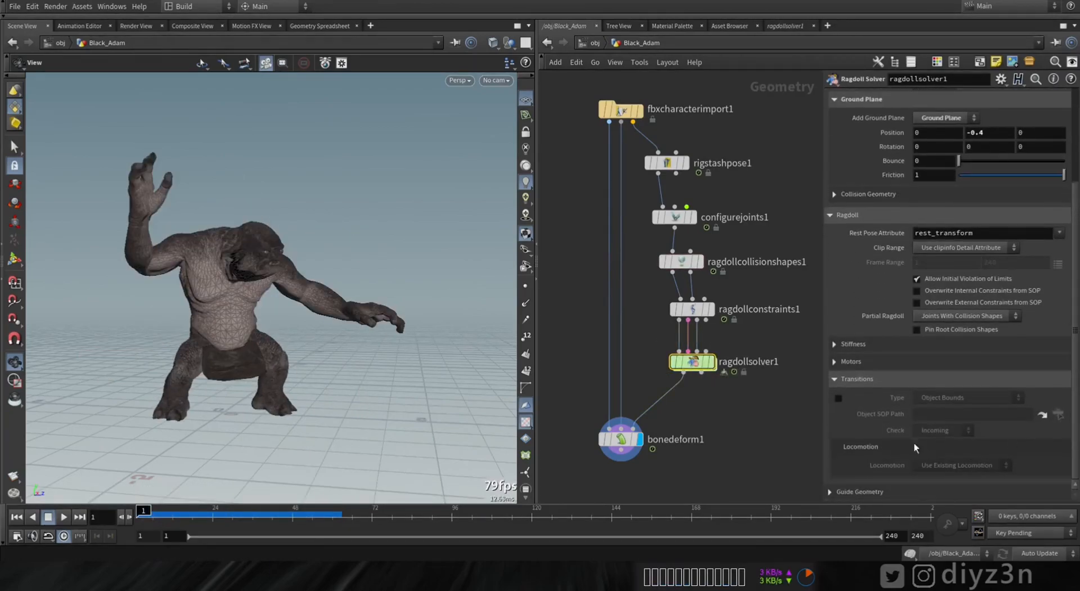
pyautogui.click(935, 397)
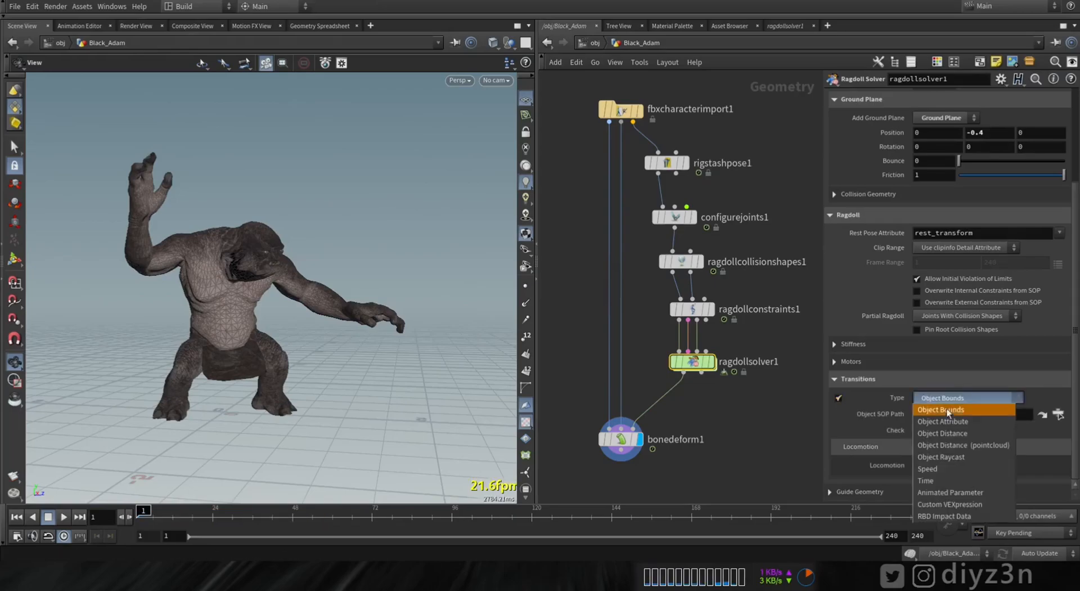
pyautogui.click(960, 411)
pyautogui.click(947, 398)
pyautogui.click(946, 400)
pyautogui.click(934, 429)
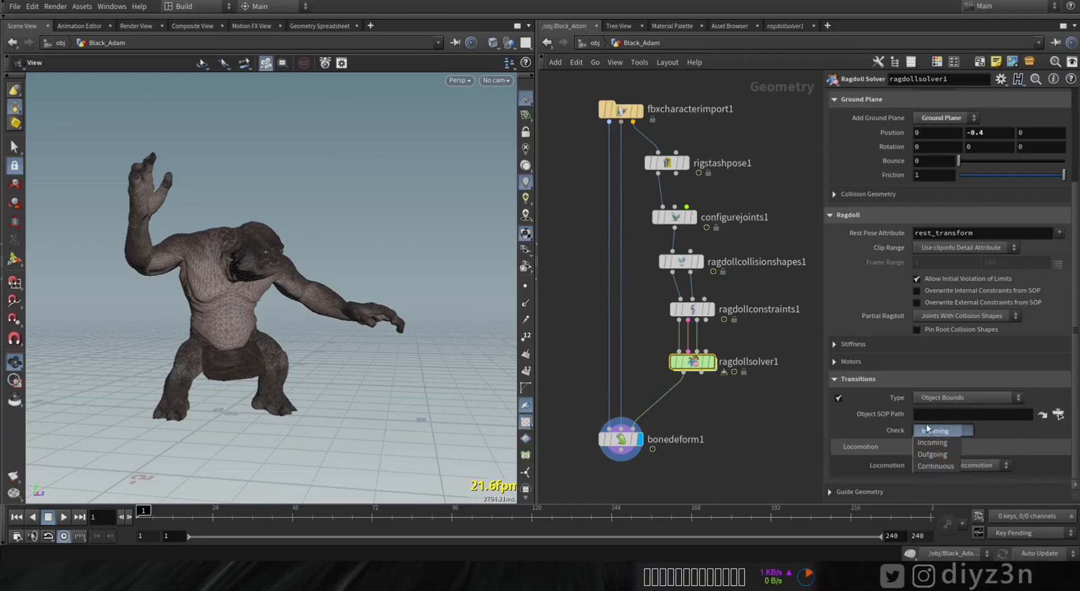
# - Switch the transition type to Object Distance and view its Comparison options
pyautogui.click(940, 400)
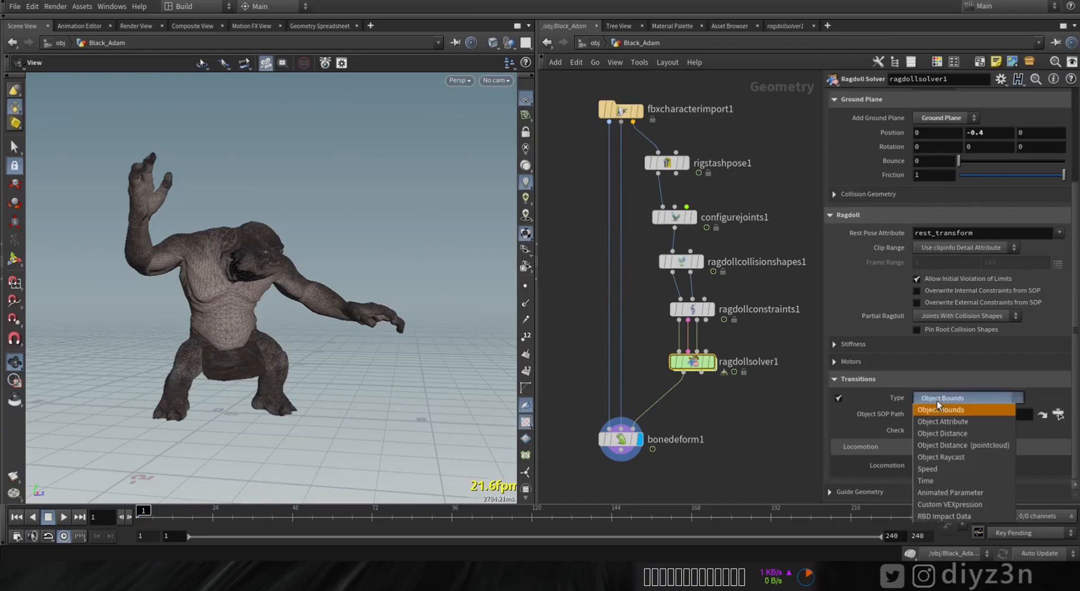
pyautogui.click(966, 433)
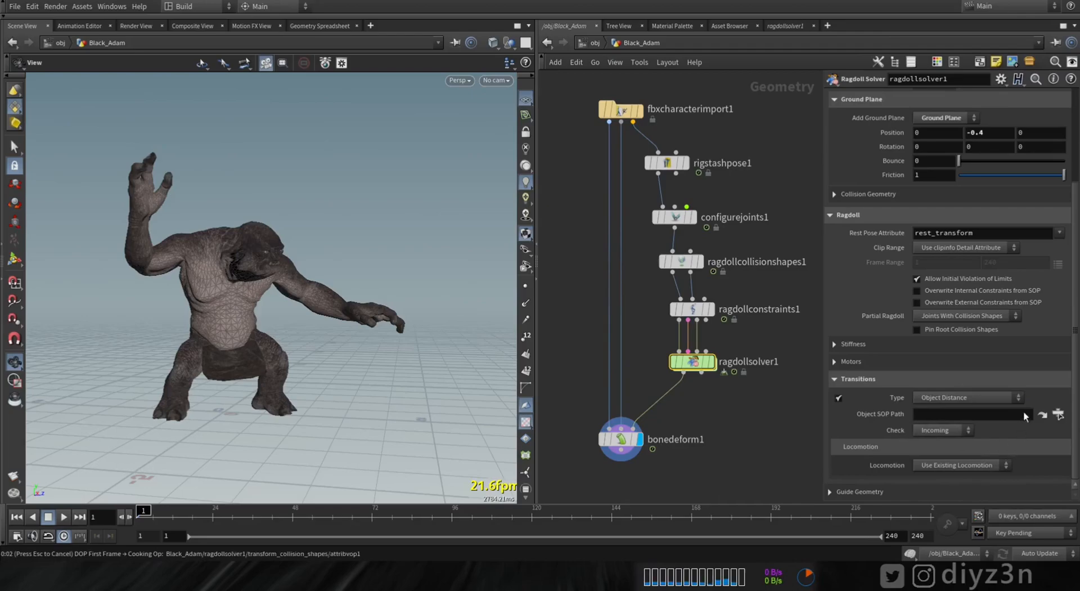
pyautogui.click(934, 430)
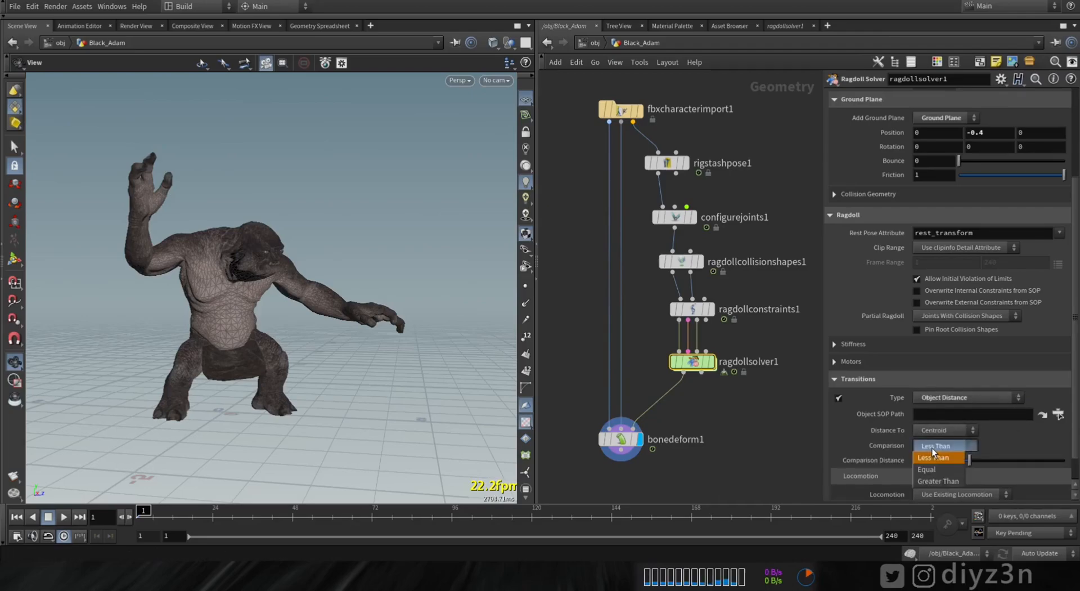
# - Set the transition type to Time and play the simulation to test it, returning to frame 1
pyautogui.click(950, 397)
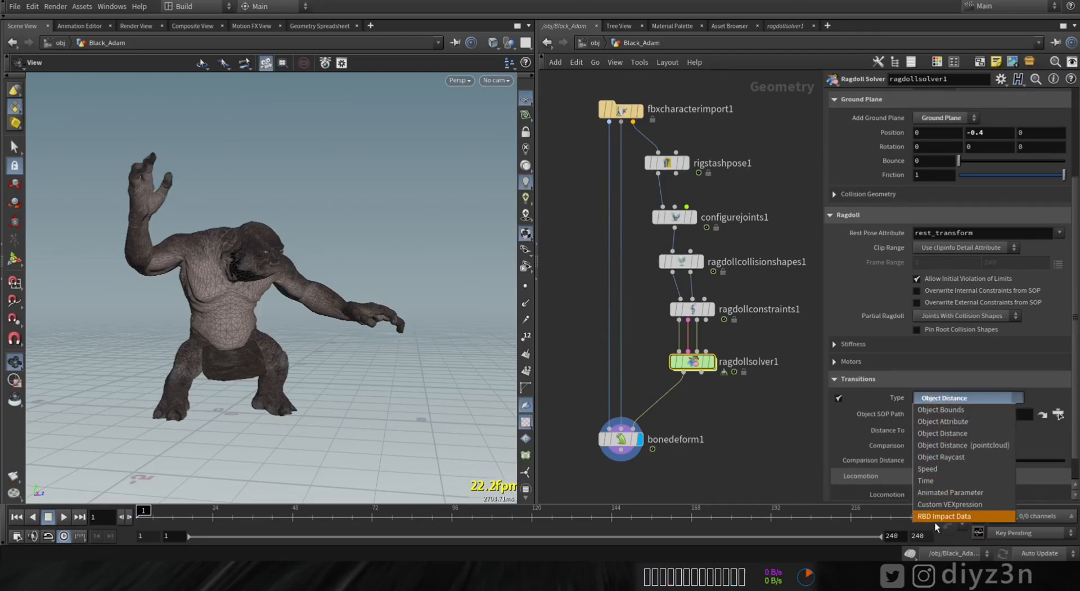
pyautogui.click(933, 481)
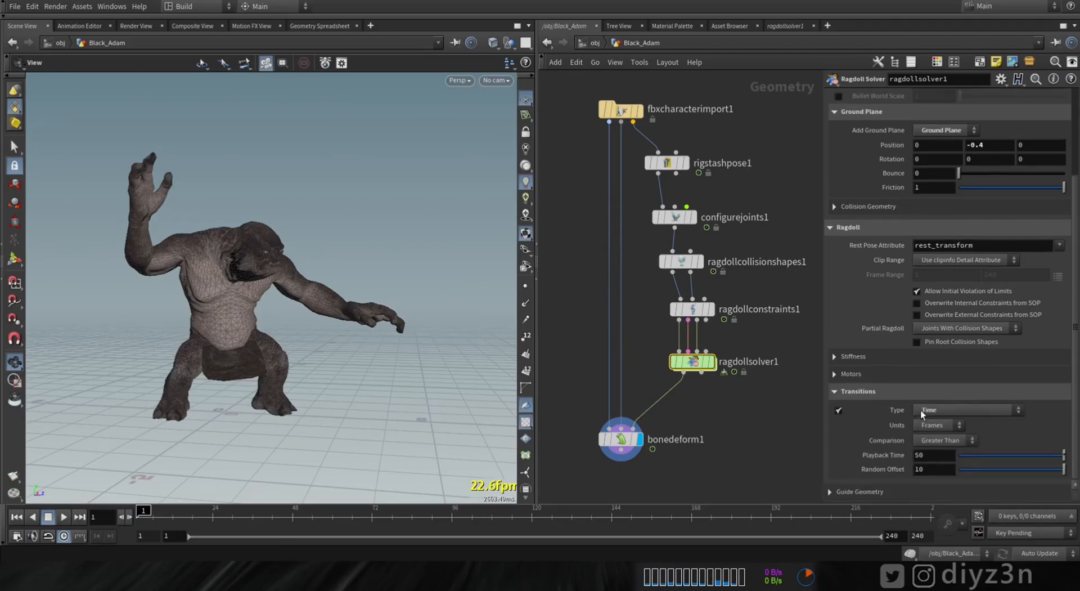
pyautogui.click(60, 518)
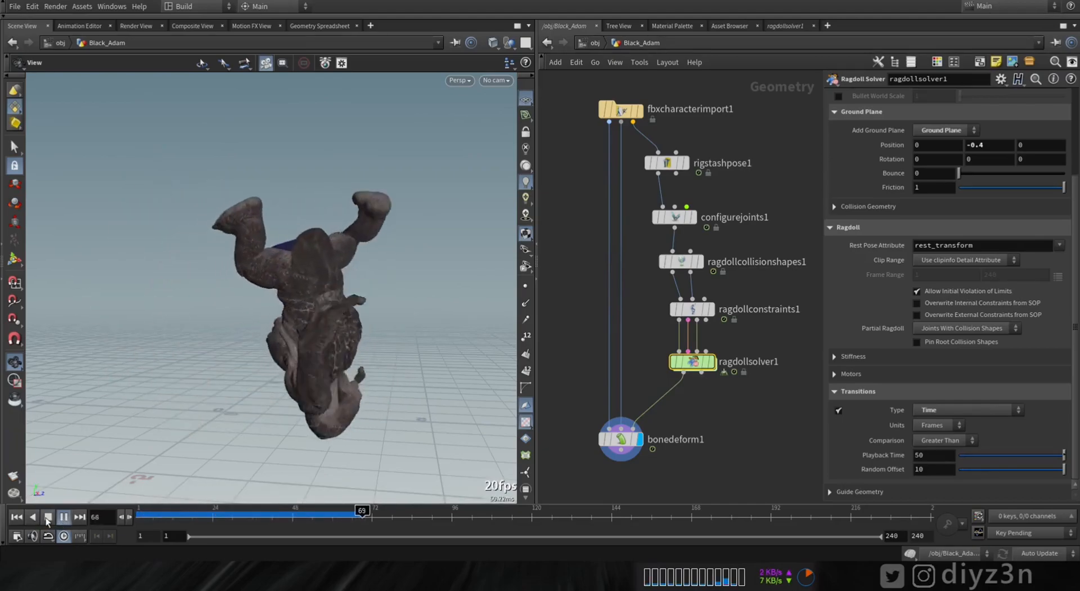
pyautogui.click(48, 517)
pyautogui.moveTo(475, 520); pyautogui.dragTo(142, 521)
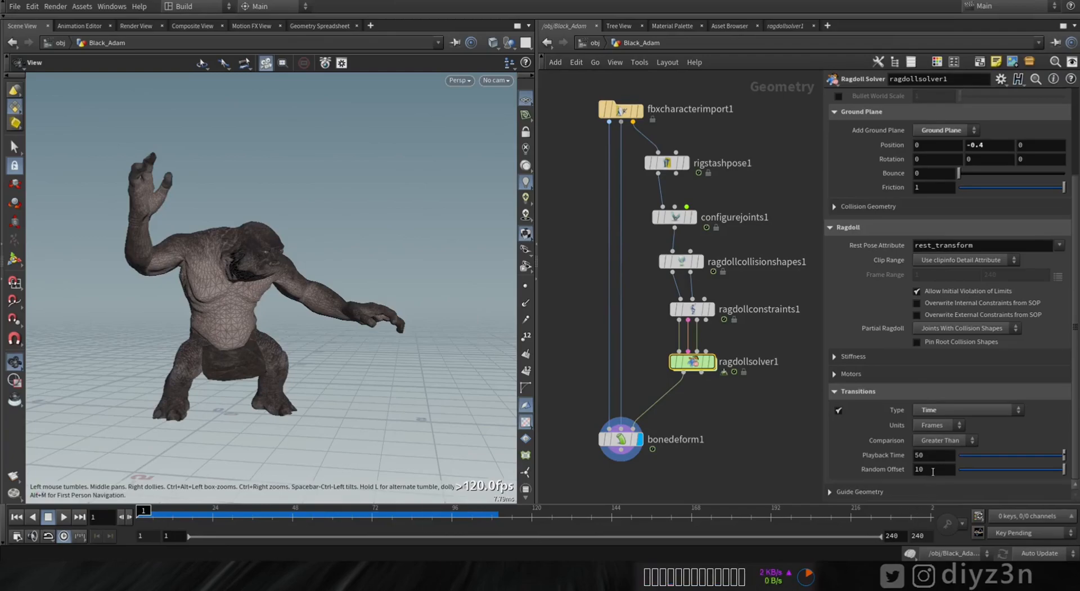
# - Try a transition Playback Time of 25 frames by playing the simulation, and restore the value to 50
pyautogui.press('Return')
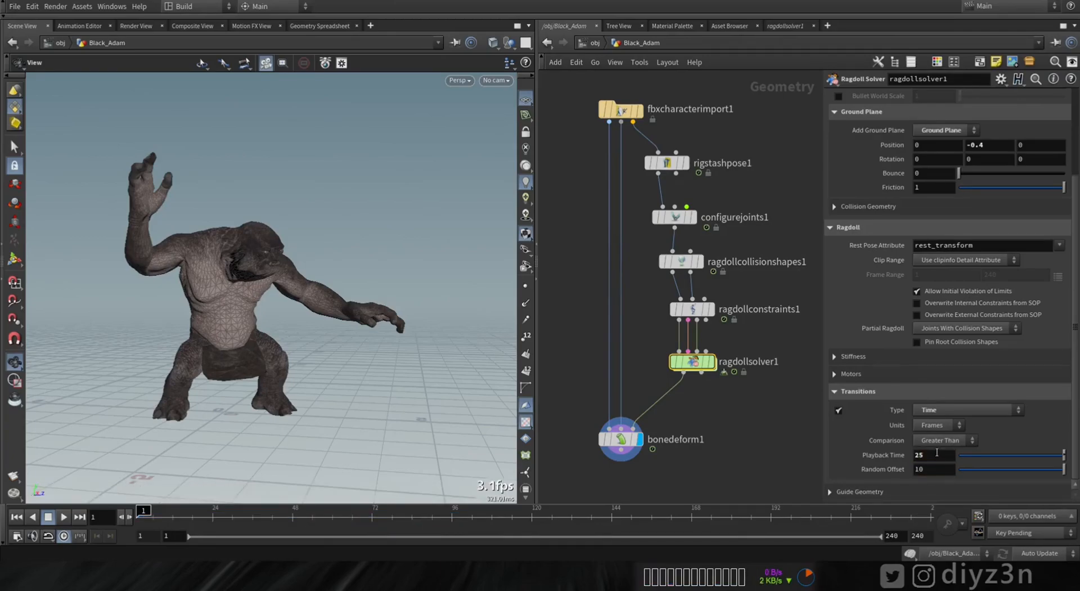
pyautogui.click(63, 517)
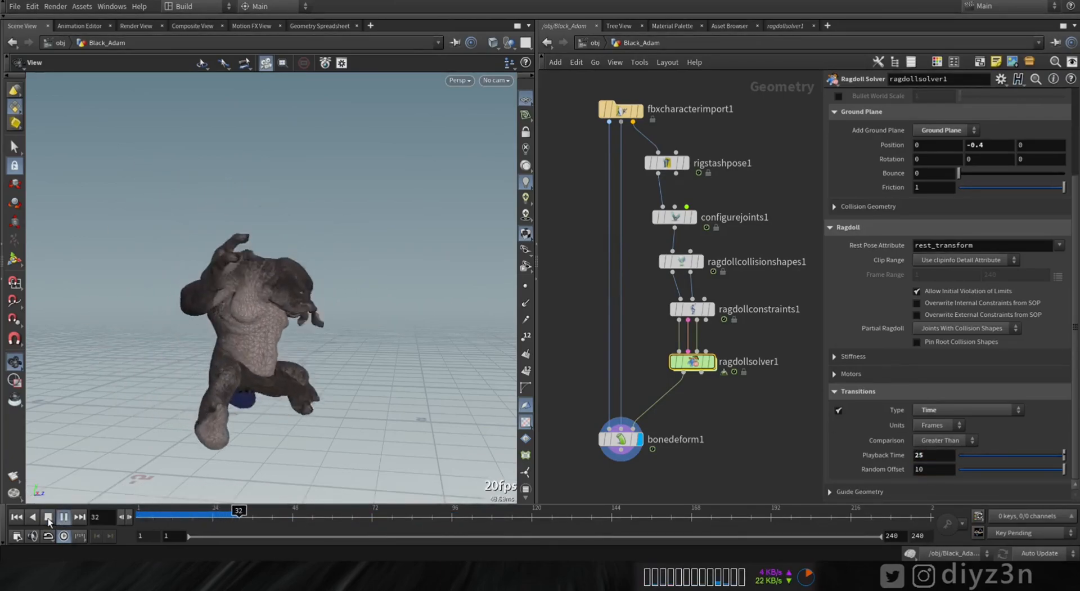
pyautogui.click(48, 516)
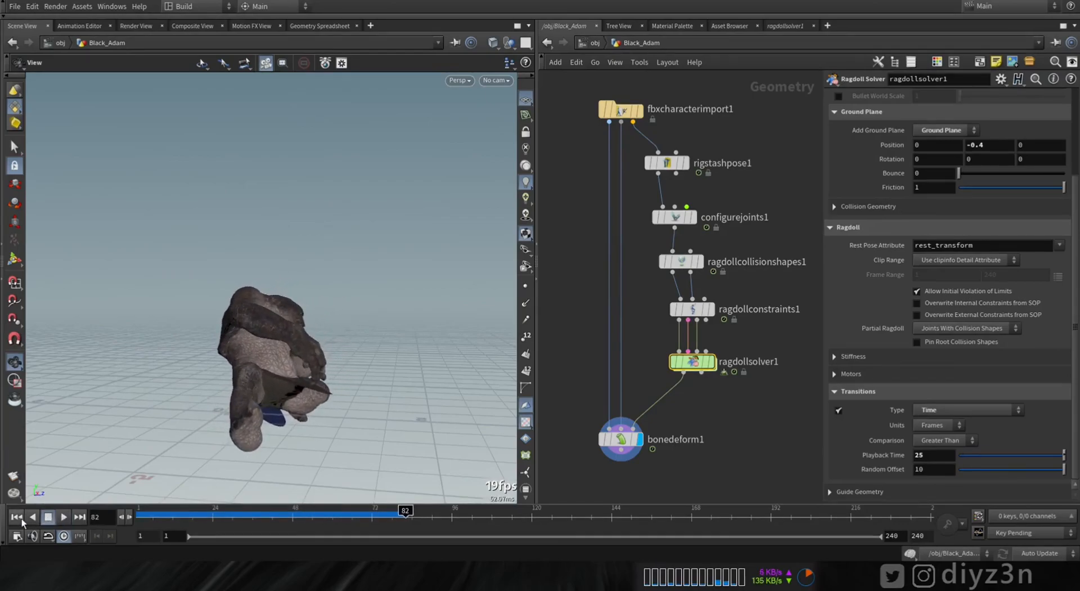
pyautogui.write('50')
pyautogui.press('Return')
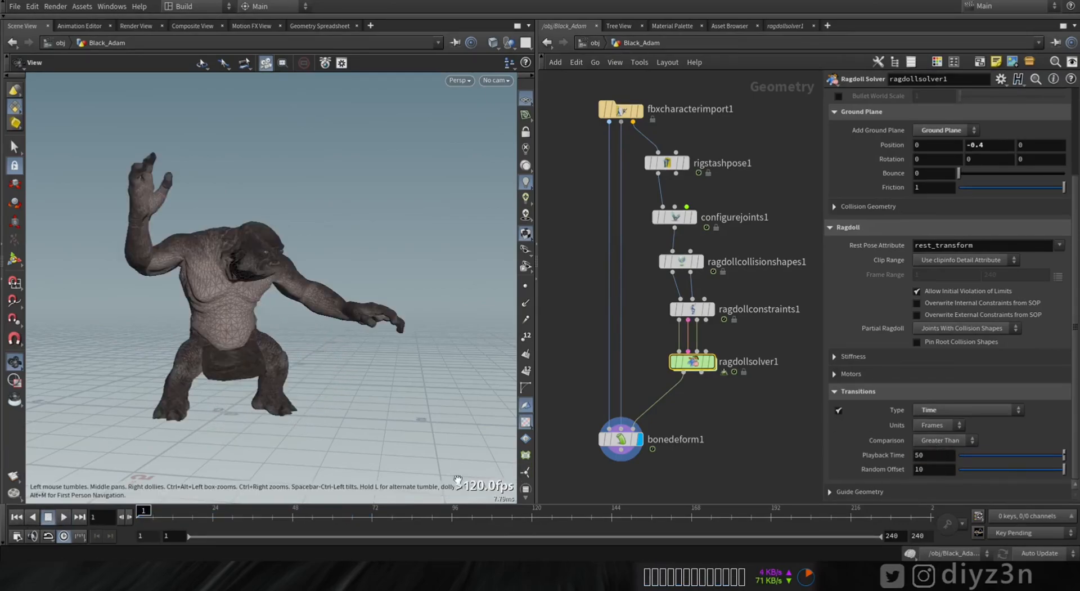
# - Set the solver's Clip Range to Custom Frame Range, clear the range's channels and set its start frame to 10
pyautogui.click(940, 260)
pyautogui.click(944, 275)
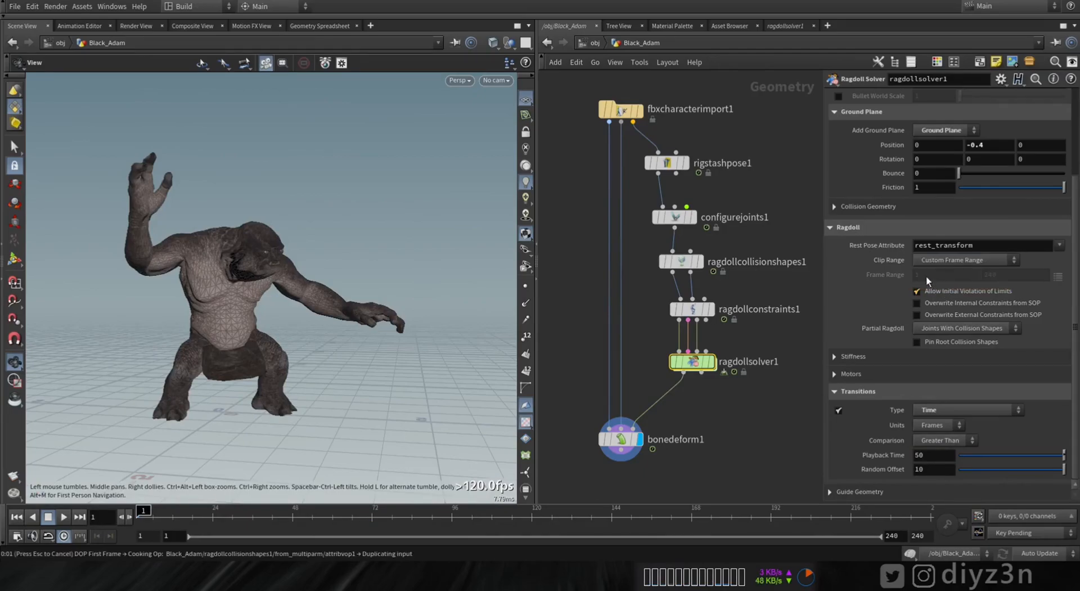
pyautogui.rightClick(890, 274)
pyautogui.click(928, 419)
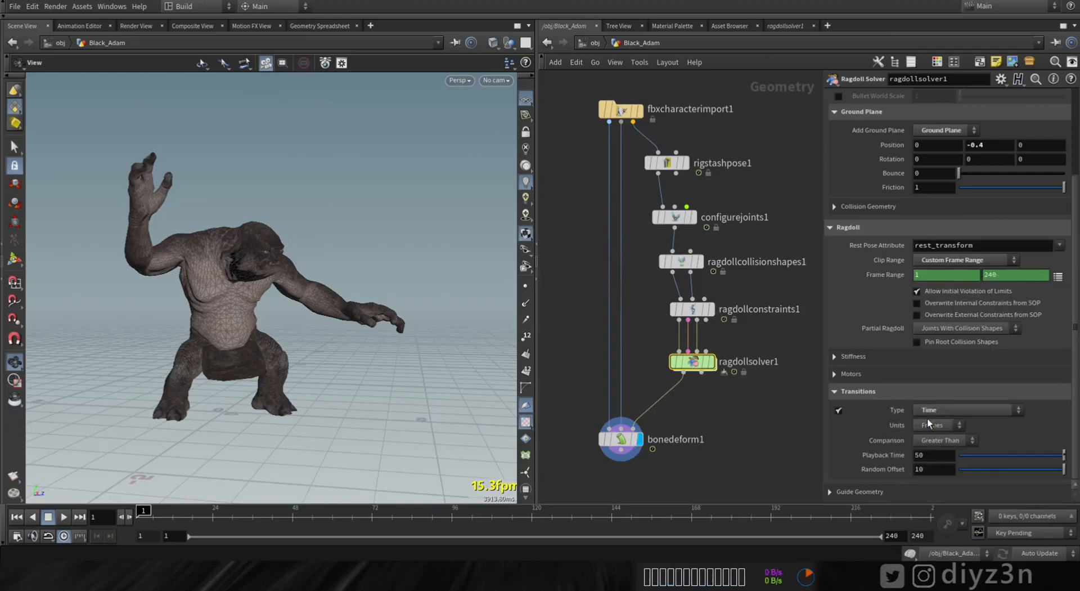
pyautogui.click(942, 276)
pyautogui.press('Return')
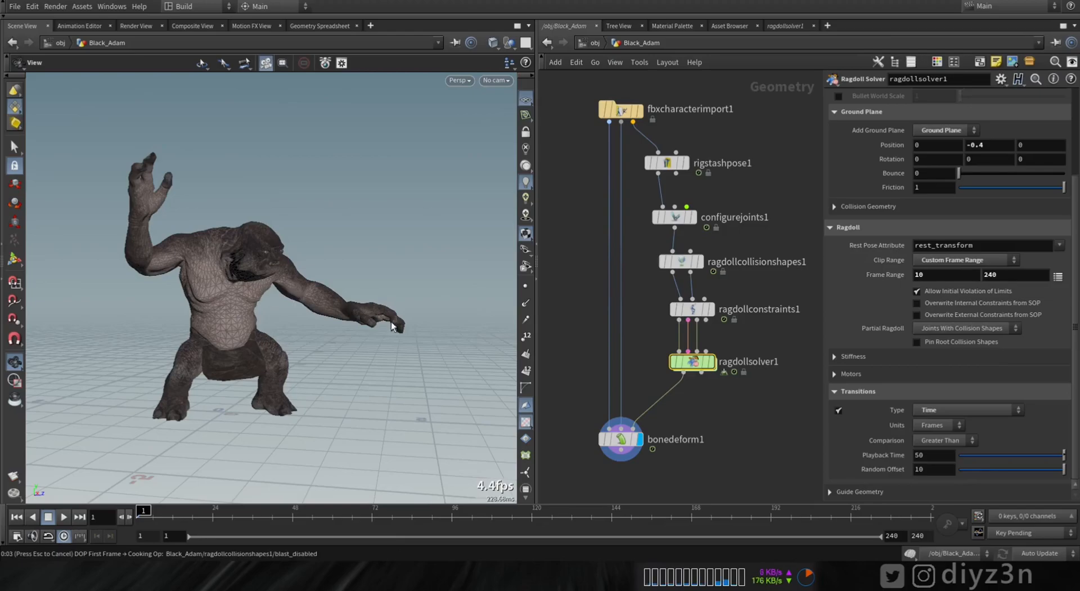
# - Play and scrub the simulation with the custom clip range, then return to frame 1
pyautogui.click(64, 516)
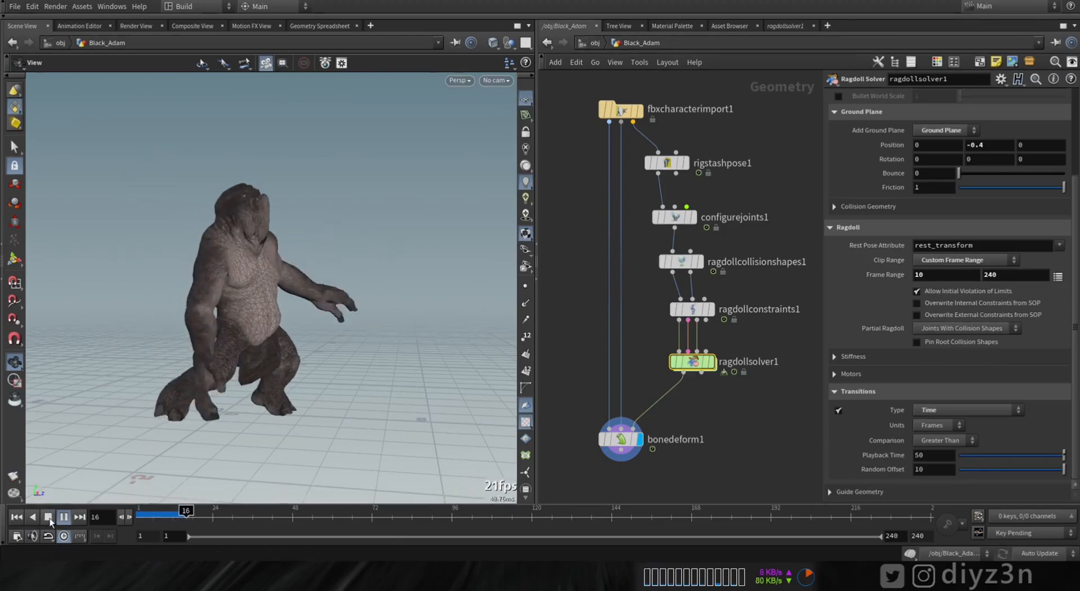
pyautogui.click(48, 517)
pyautogui.click(17, 517)
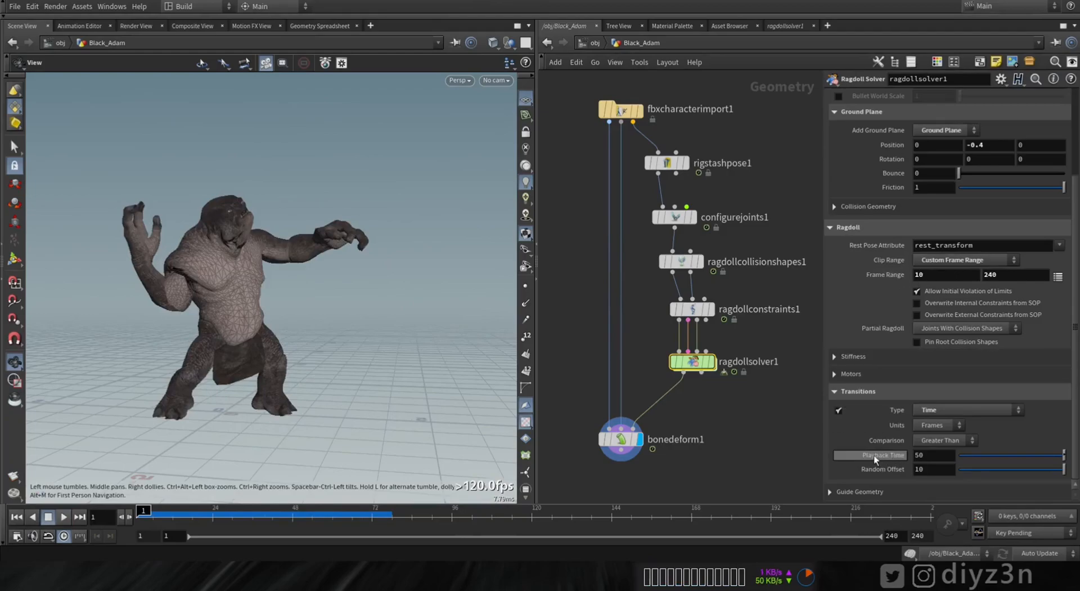
pyautogui.moveTo(324, 522); pyautogui.dragTo(248, 522)
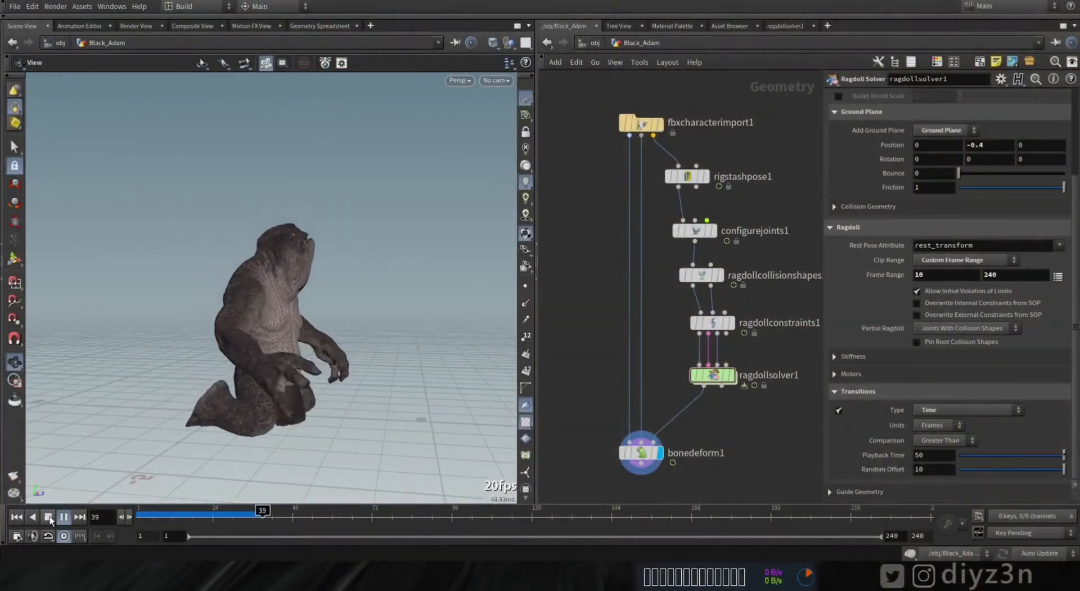
pyautogui.click(293, 513)
pyautogui.moveTo(293, 514); pyautogui.dragTo(141, 515)
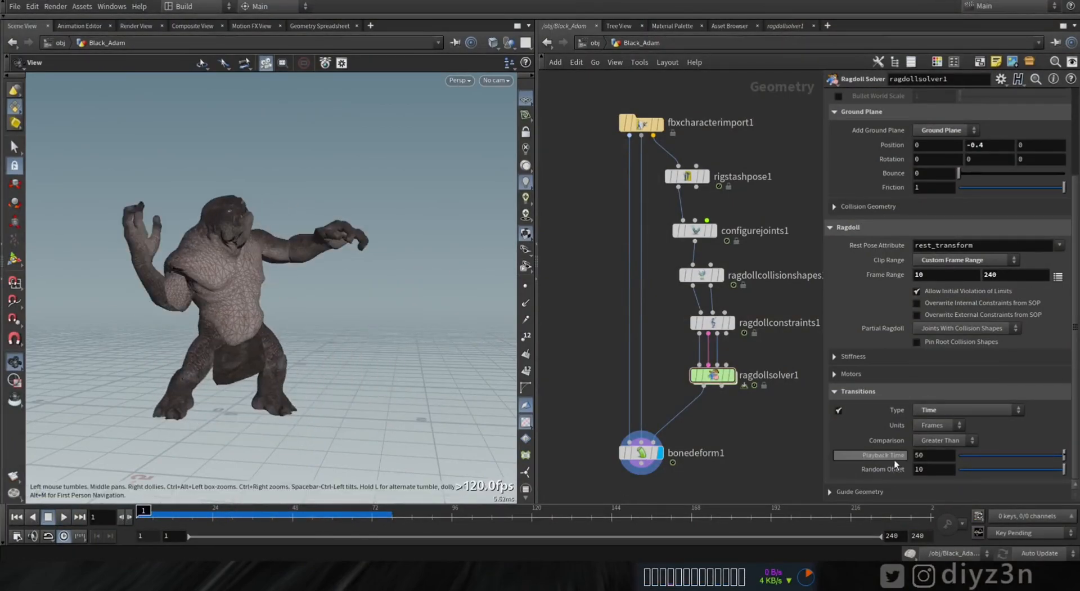
# - Set the transition Playback Time to 20 frames, play and scrub the simulation, and return to frame 1
pyautogui.click(62, 516)
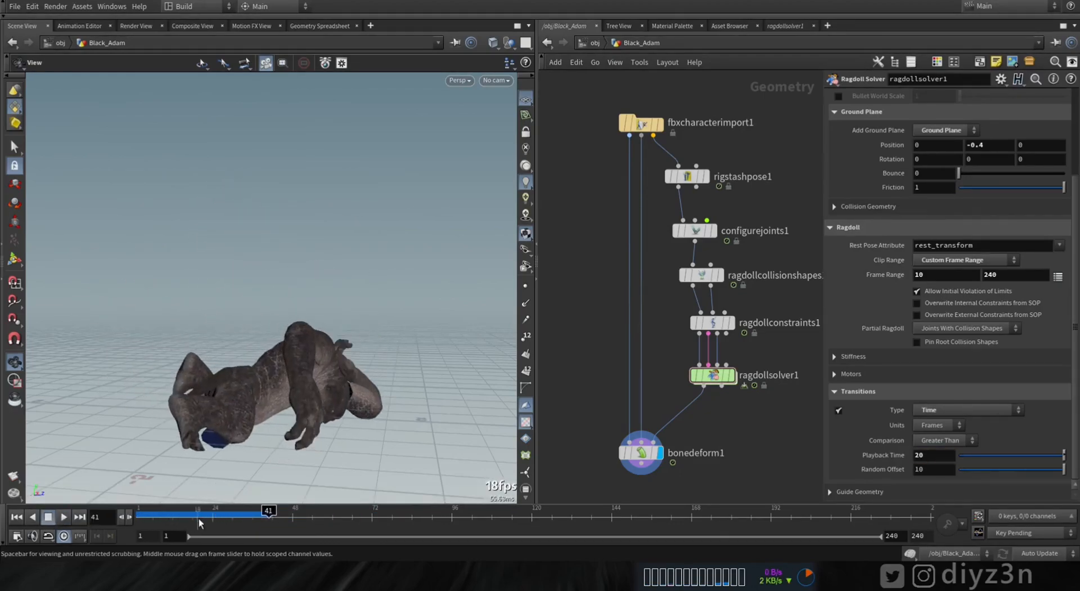
pyautogui.click(181, 517)
pyautogui.click(64, 516)
pyautogui.click(64, 517)
pyautogui.click(140, 516)
pyautogui.click(64, 516)
pyautogui.click(181, 516)
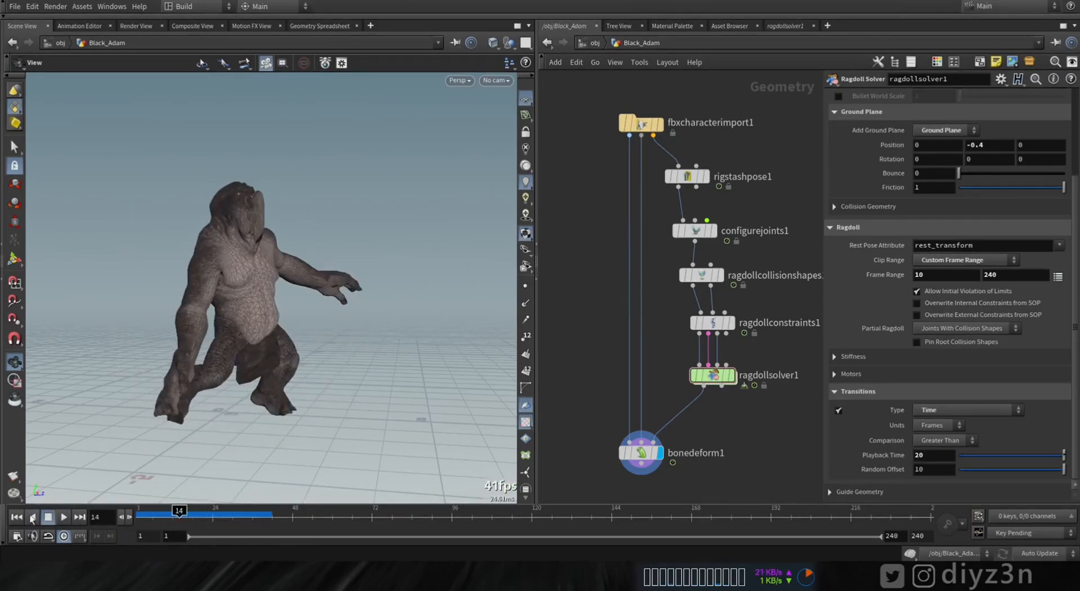
pyautogui.click(17, 516)
# - Disable the Configuration Attribute on ragdollconstraints1 and play the simulation to test it
pyautogui.click(710, 323)
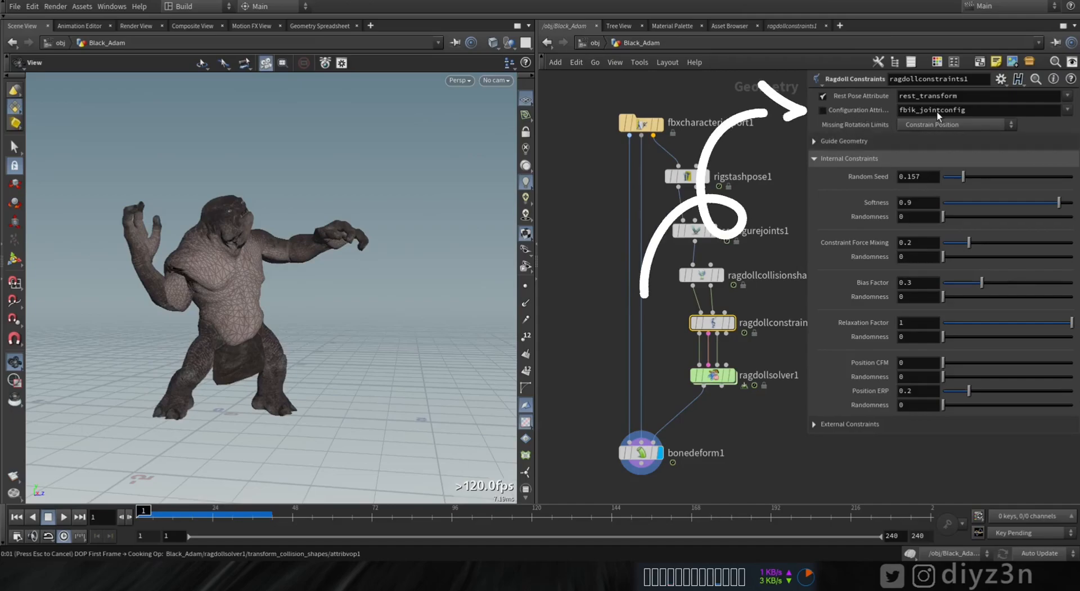
pyautogui.click(63, 516)
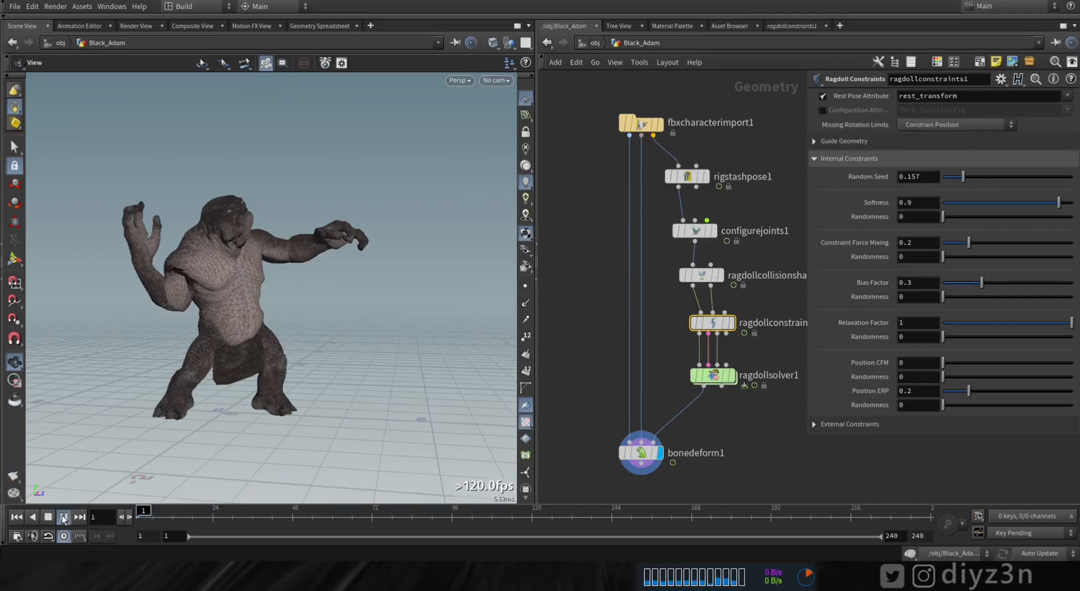
pyautogui.click(49, 517)
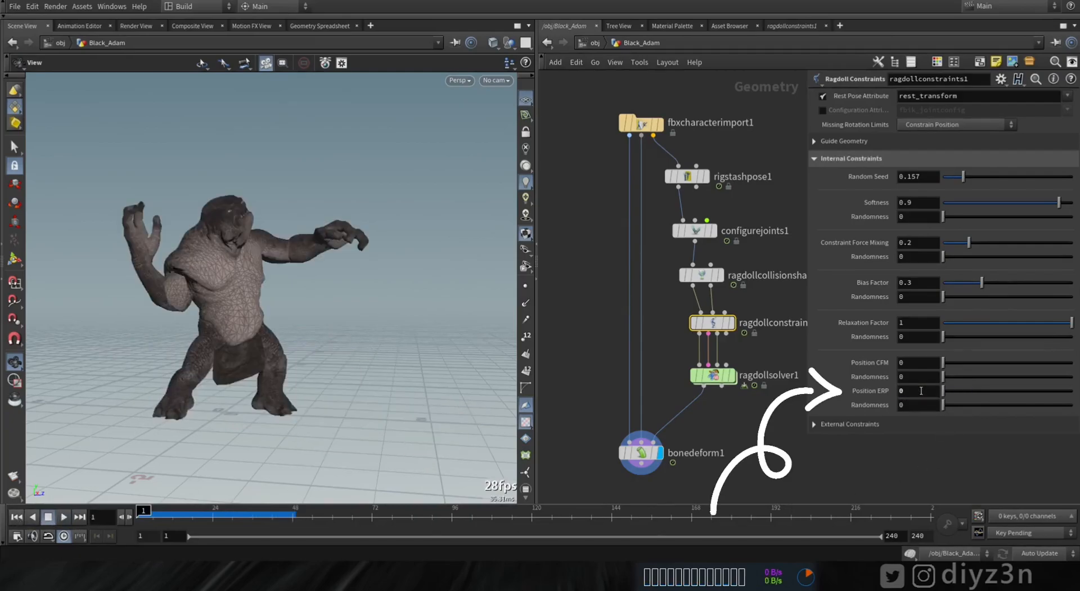
# - Set the internal constraints' Position ERP to 0 and Position CFM to 10, play and scrub the simulation, and return to frame 1
pyautogui.click(924, 362)
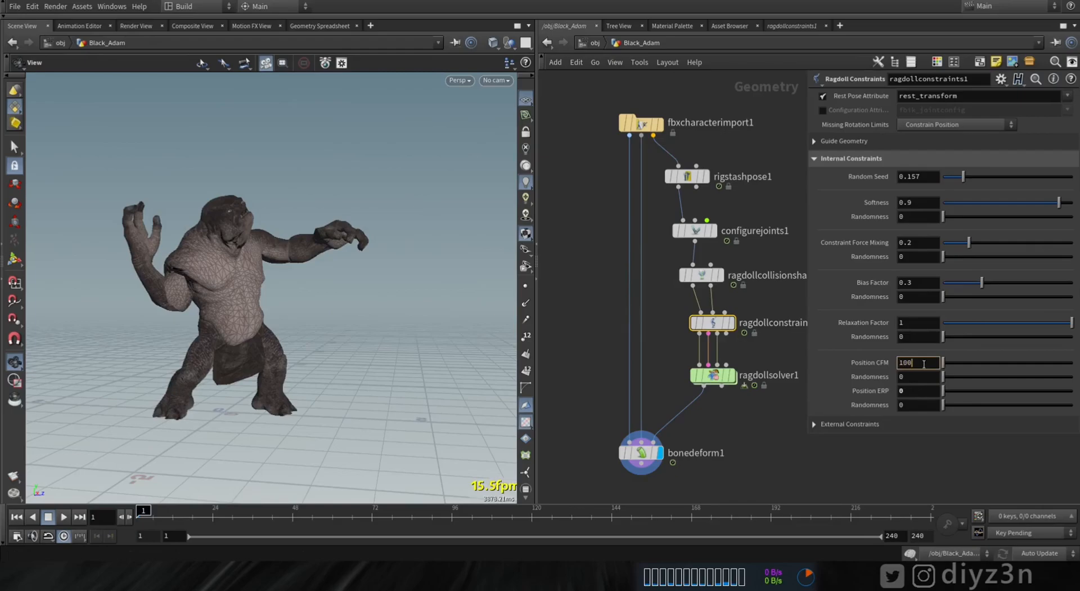
pyautogui.click(64, 518)
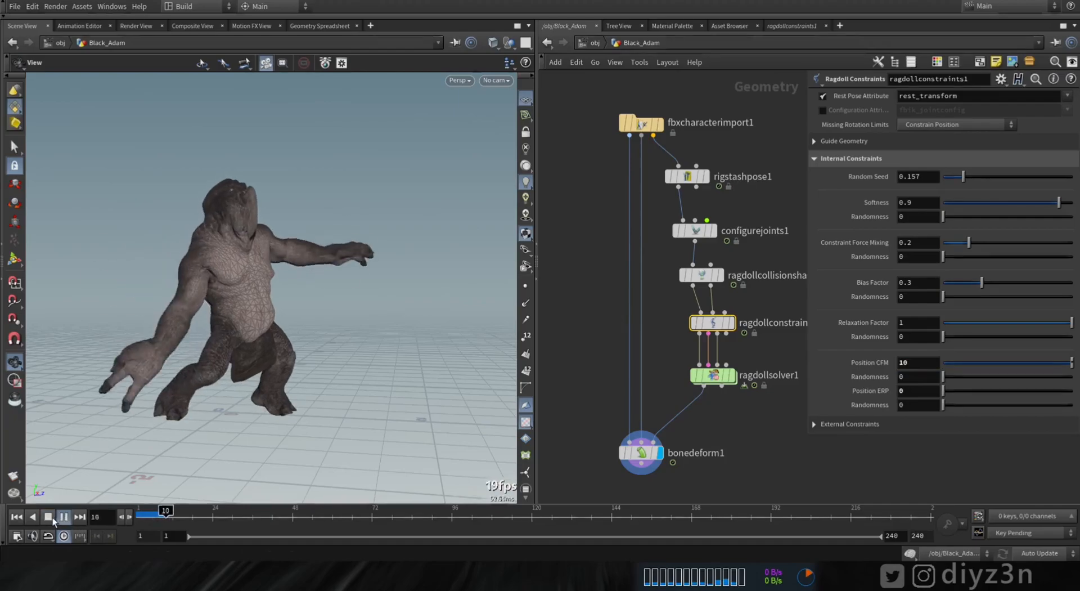
pyautogui.click(52, 518)
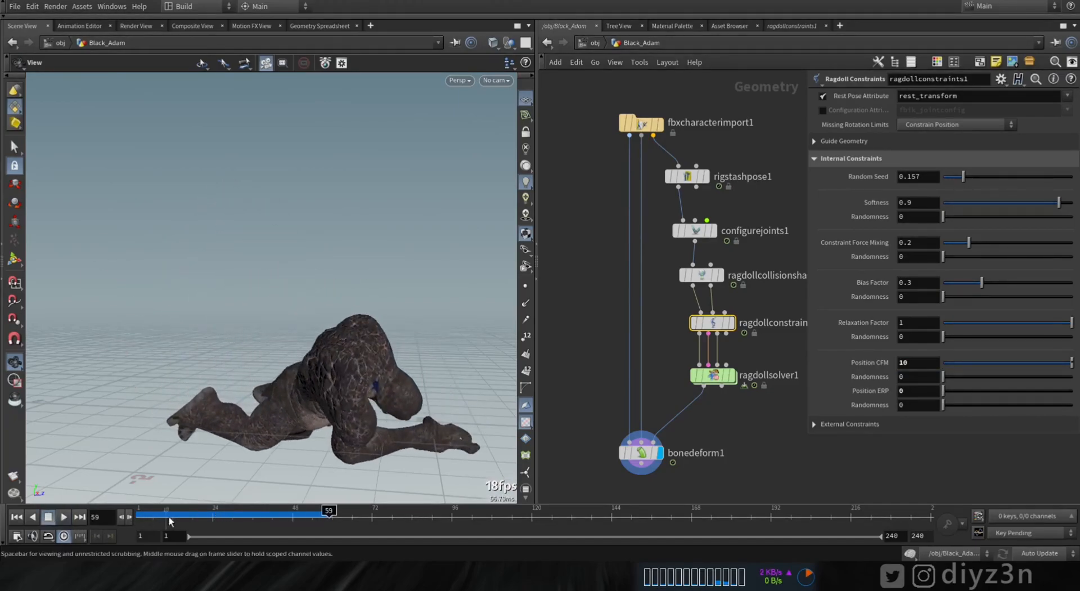
pyautogui.moveTo(170, 519); pyautogui.dragTo(137, 519)
pyautogui.click(62, 517)
pyautogui.click(49, 517)
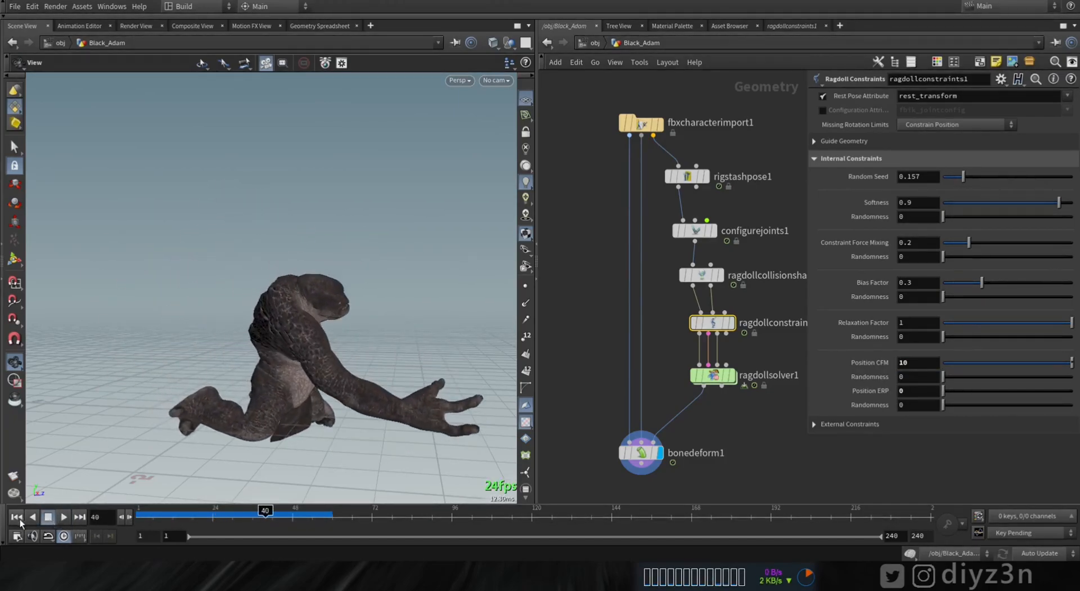
pyautogui.click(17, 517)
# - Set the solver's transition Playback Time to 50, play the simulation with the current constraint settings, and return to frame 1
pyautogui.click(706, 378)
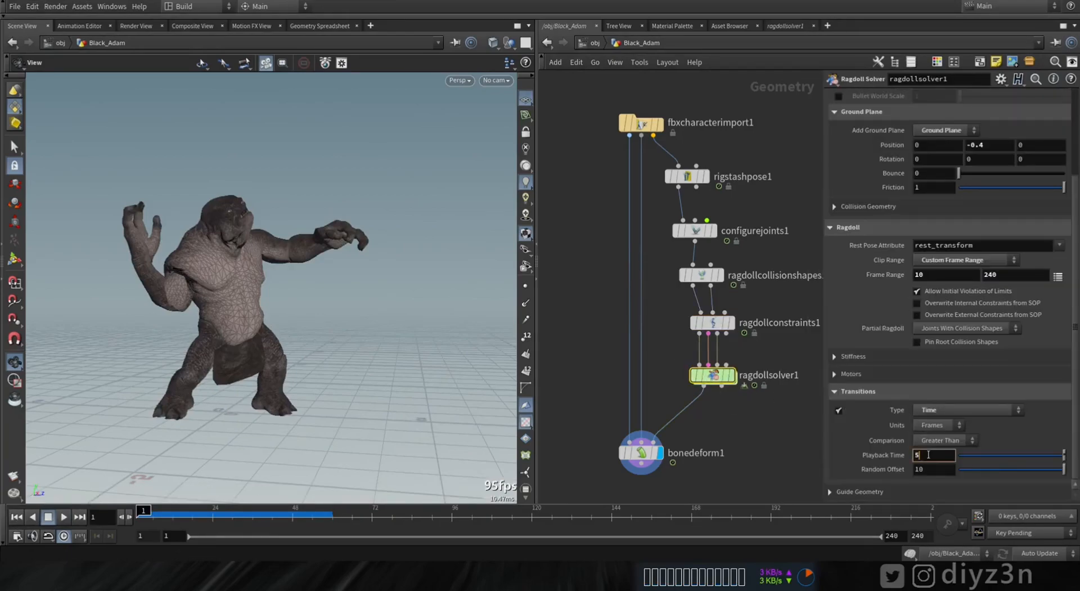
pyautogui.click(713, 323)
pyautogui.click(64, 517)
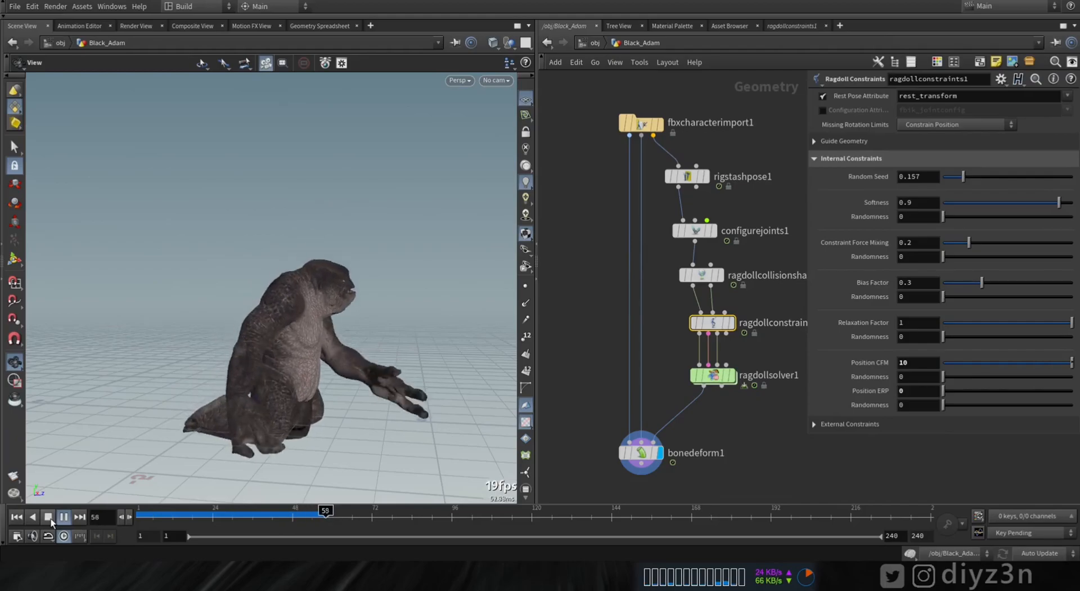
pyautogui.click(51, 519)
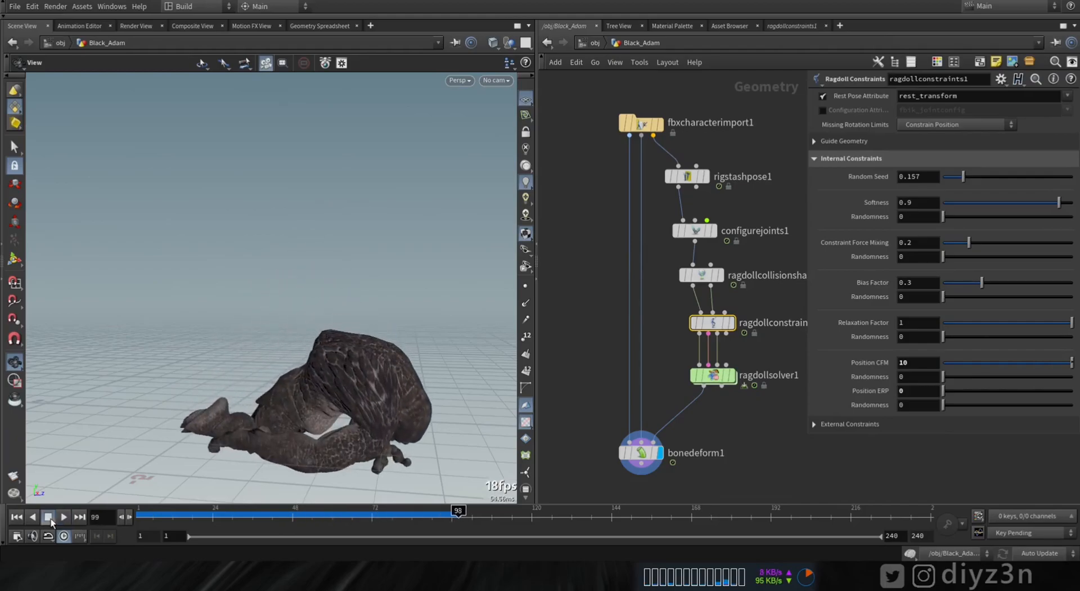
pyautogui.click(19, 520)
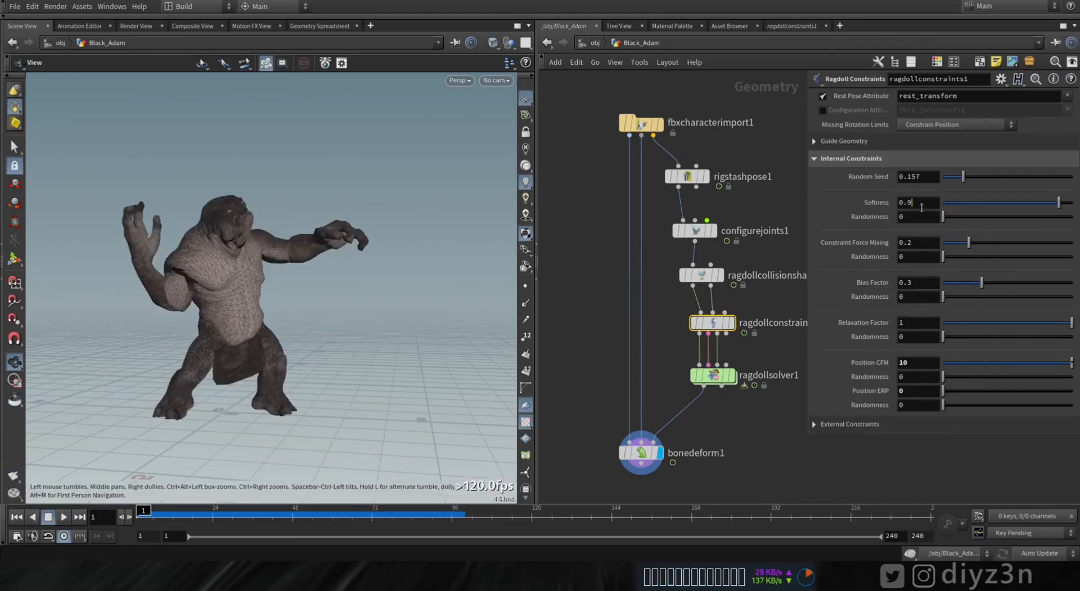
# - Test the constraints by playing the simulation with Softness at 0.5, and again with the Relaxation Factor set to 10
pyautogui.click(63, 515)
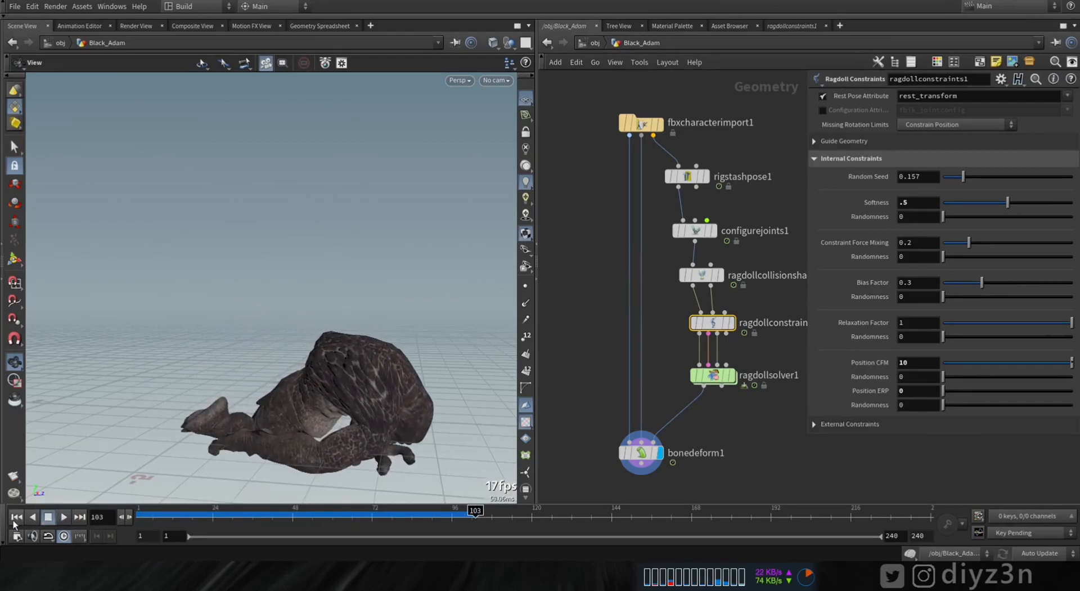
pyautogui.click(48, 516)
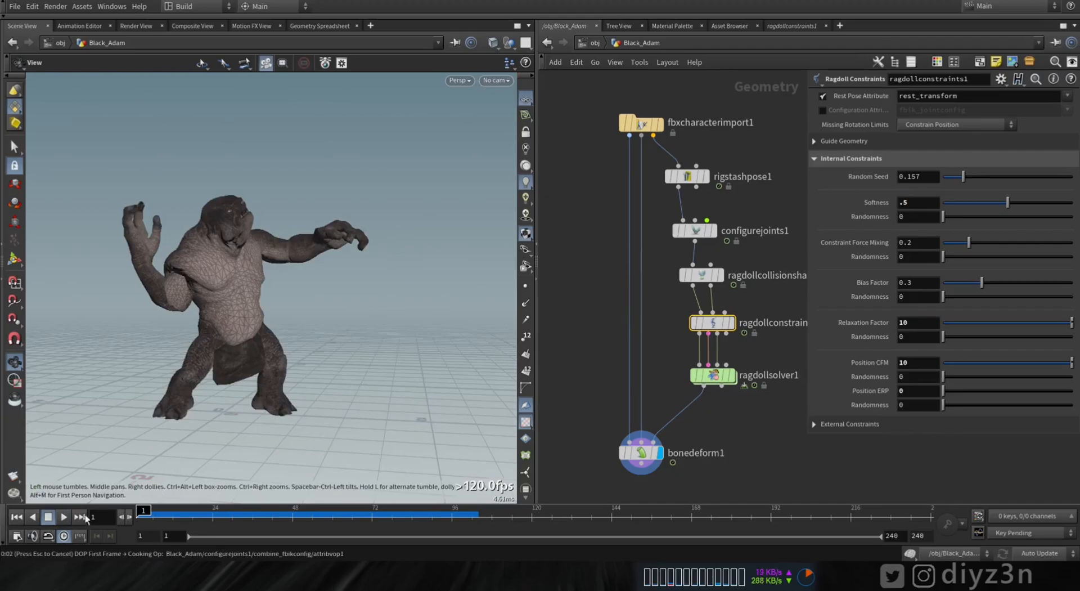
pyautogui.click(66, 515)
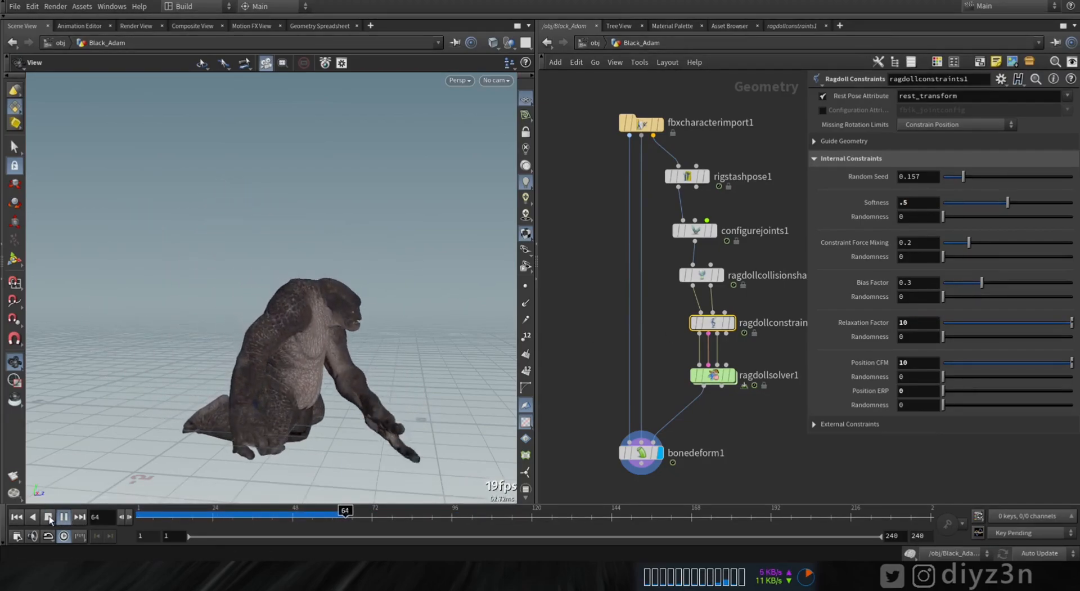
pyautogui.click(49, 516)
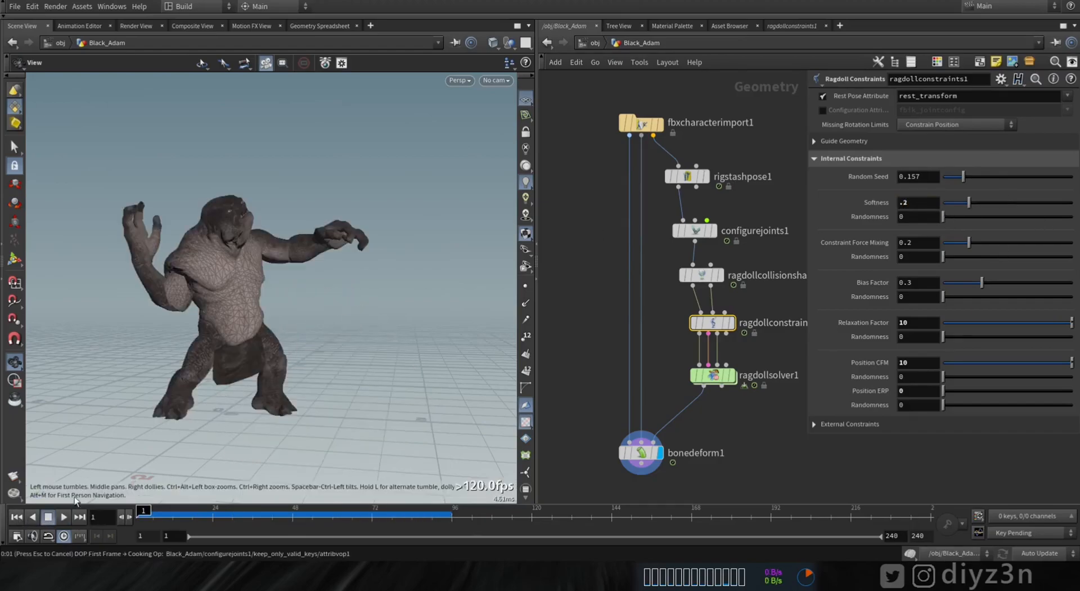
# - Set the internal constraints' Softness to 0.2, play and scrub the simulation, and return to frame 1
pyautogui.click(63, 517)
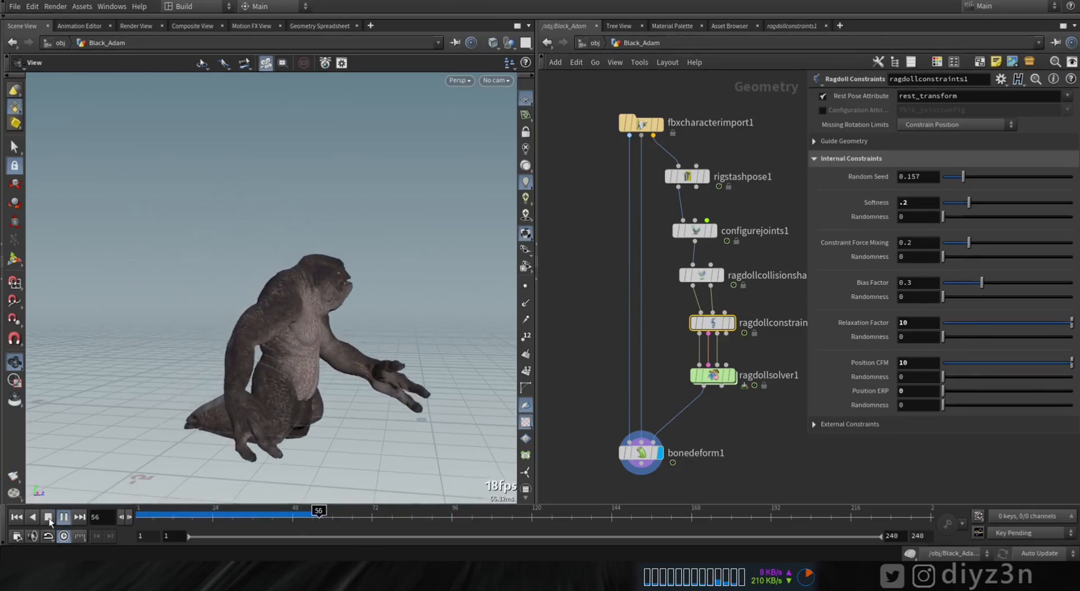
pyautogui.click(49, 519)
pyautogui.moveTo(209, 514); pyautogui.dragTo(282, 513)
pyautogui.hotkey('ctrl', 'Up')
# - Set the transition Playback Time of ragdollsolver1 to 25 frames
pyautogui.click(716, 377)
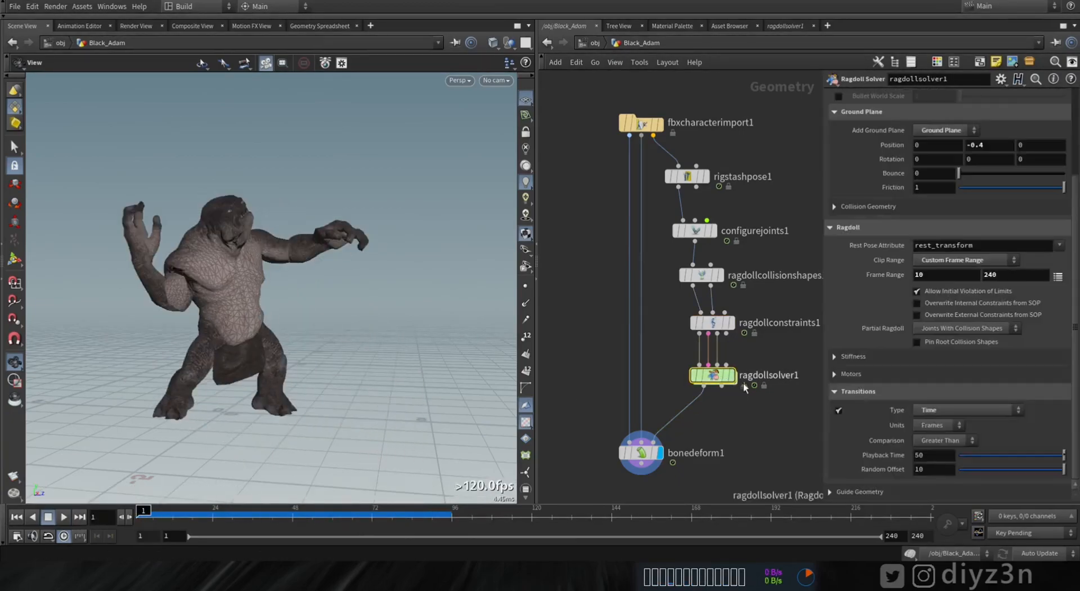
pyautogui.click(944, 451)
pyautogui.write('25')
pyautogui.press('Return')
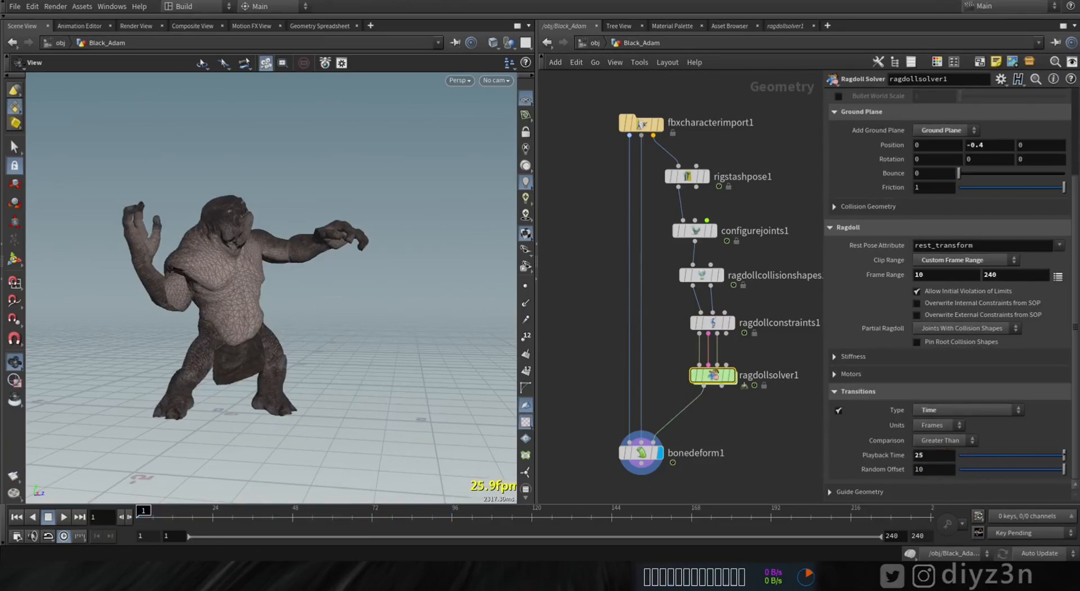
# - Play and scrub the simulation, examining the deformation of the character's head and neck up close
pyautogui.click(57, 520)
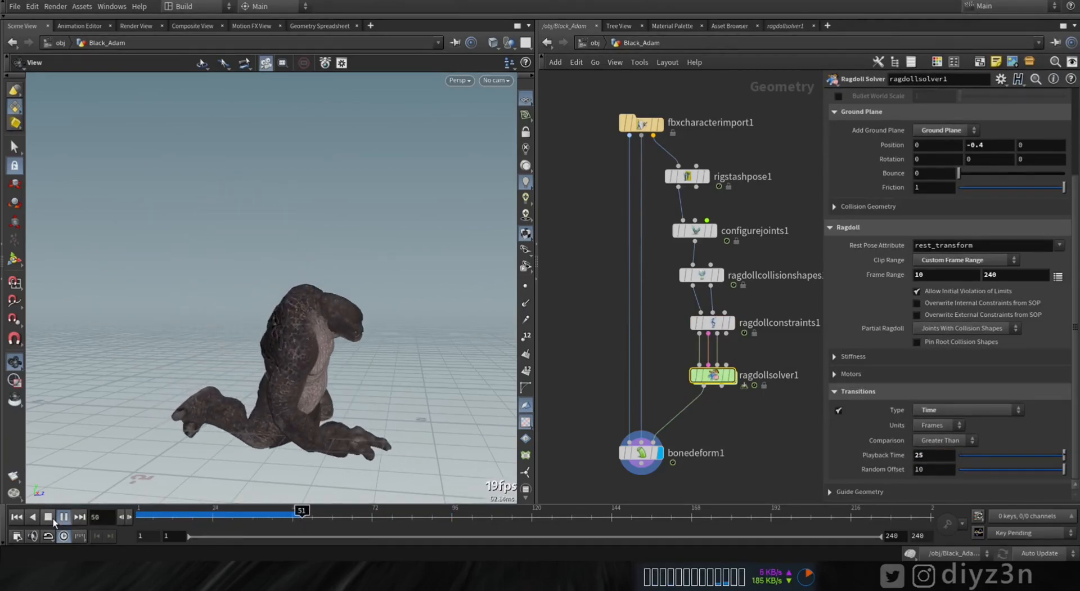
pyautogui.click(196, 512)
pyautogui.moveTo(196, 511); pyautogui.dragTo(246, 511)
pyautogui.moveTo(337, 329); pyautogui.dragTo(275, 302)
pyautogui.moveTo(275, 302); pyautogui.dragTo(487, 268, button='right')
pyautogui.moveTo(304, 315); pyautogui.dragTo(276, 318)
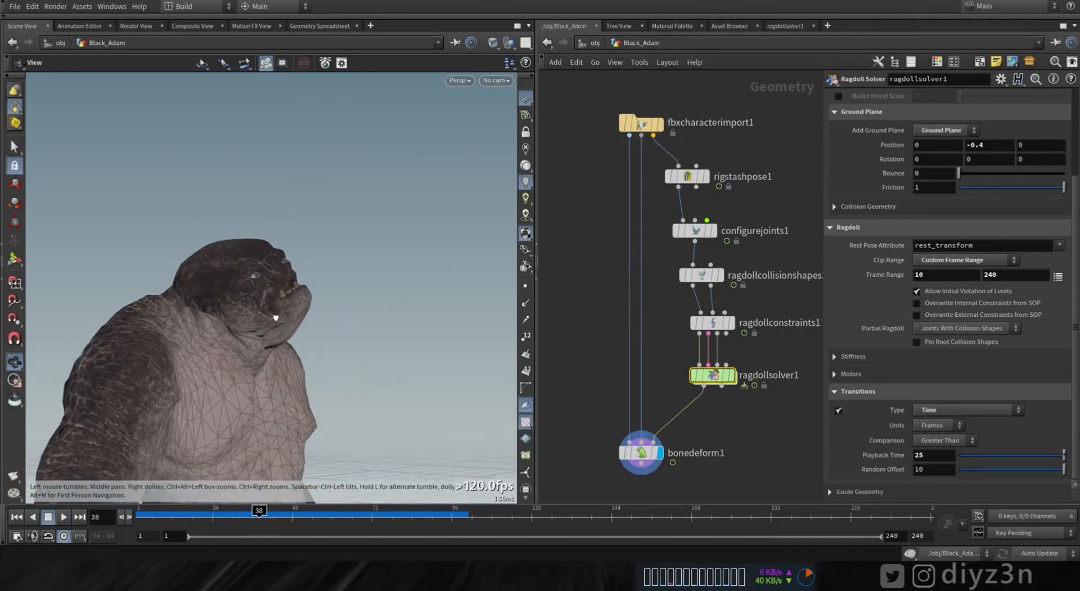
pyautogui.moveTo(261, 519)
pyautogui.mouseDown()
pyautogui.moveTo(240, 522)
pyautogui.moveTo(256, 523)
pyautogui.mouseUp()
# - Bypass ragdollsolver1 and display ragdollcollisionshapes1 with its viewport handles active at frame 1
pyautogui.click(699, 375)
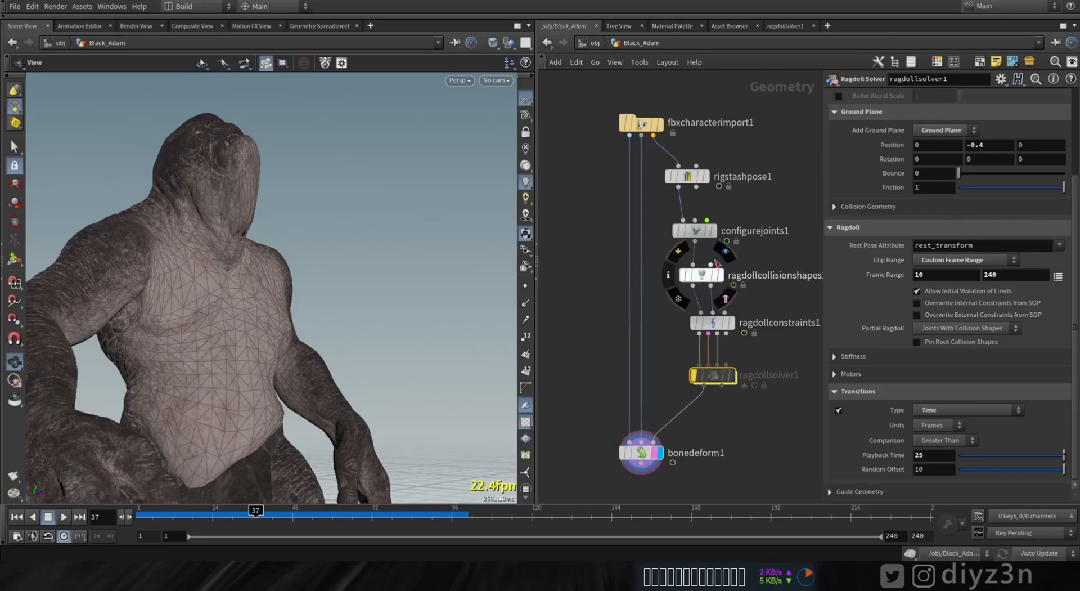
pyautogui.click(720, 275)
pyautogui.press('Return')
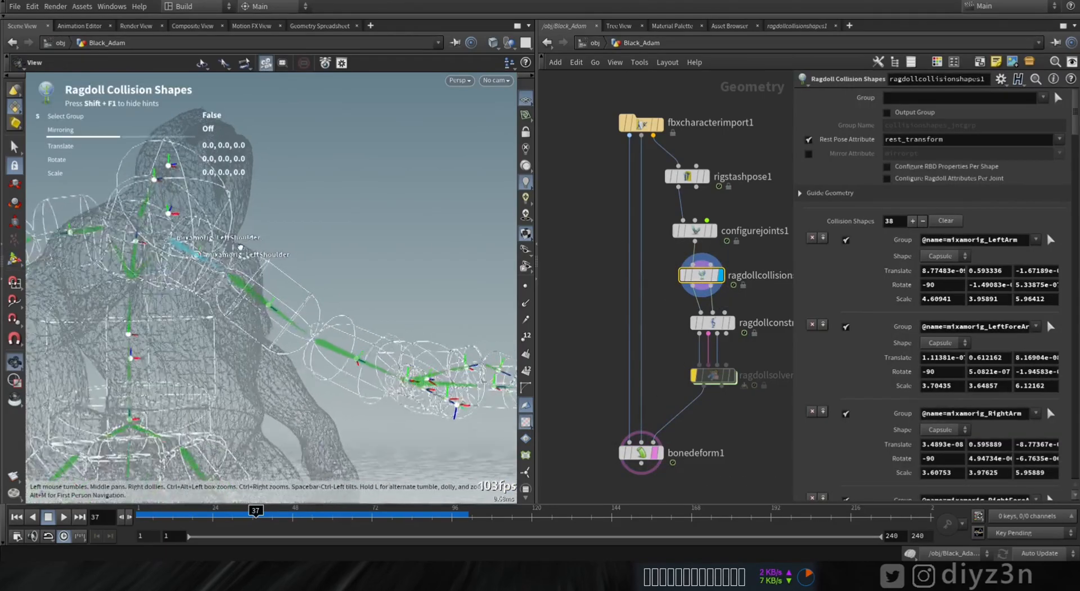
pyautogui.moveTo(181, 517); pyautogui.dragTo(82, 520)
pyautogui.keyDown('alt'); pyautogui.moveTo(148, 325); pyautogui.dragTo(282, 298); pyautogui.keyUp('alt')
pyautogui.keyDown('alt'); pyautogui.moveTo(281, 298); pyautogui.dragTo(386, 285, button='right'); pyautogui.keyUp('alt')
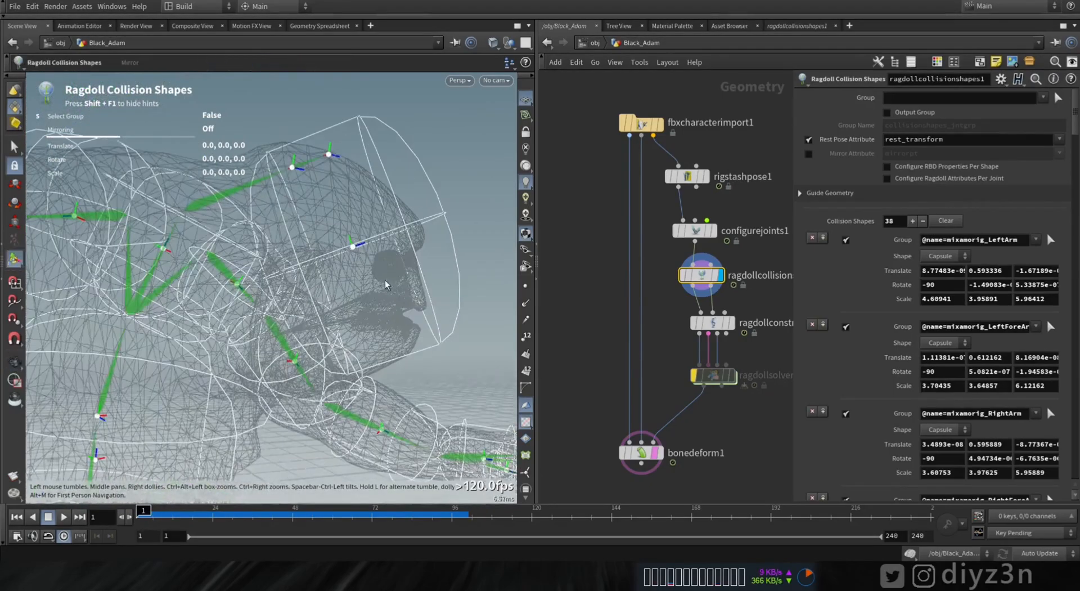
# - Select the neck and spine collision shapes and examine how they fit the character's upper body
pyautogui.click(353, 250)
pyautogui.keyDown('alt'); pyautogui.moveTo(353, 251); pyautogui.dragTo(303, 314); pyautogui.keyUp('alt')
pyautogui.keyDown('alt'); pyautogui.moveTo(338, 310); pyautogui.dragTo(394, 315, button='right'); pyautogui.keyUp('alt')
pyautogui.keyDown('alt'); pyautogui.moveTo(428, 324); pyautogui.dragTo(371, 320); pyautogui.keyUp('alt')
pyautogui.keyDown('alt'); pyautogui.moveTo(371, 321); pyautogui.dragTo(417, 309, button='right'); pyautogui.keyUp('alt')
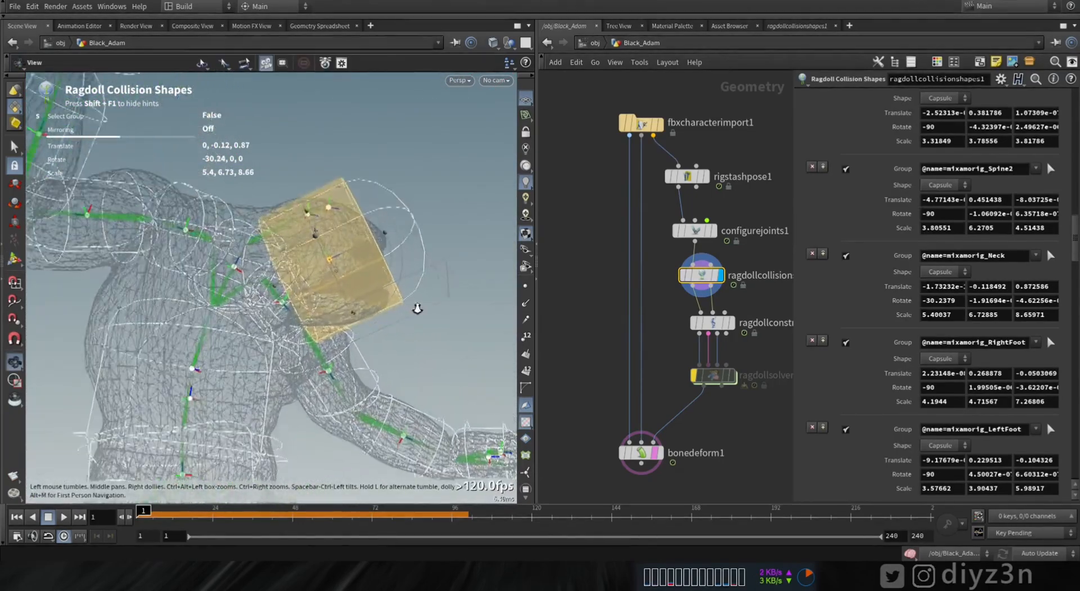
pyautogui.keyDown('alt'); pyautogui.moveTo(417, 309); pyautogui.dragTo(371, 332); pyautogui.keyUp('alt')
pyautogui.click(176, 423)
pyautogui.keyDown('alt'); pyautogui.moveTo(206, 325); pyautogui.dragTo(176, 332); pyautogui.keyUp('alt')
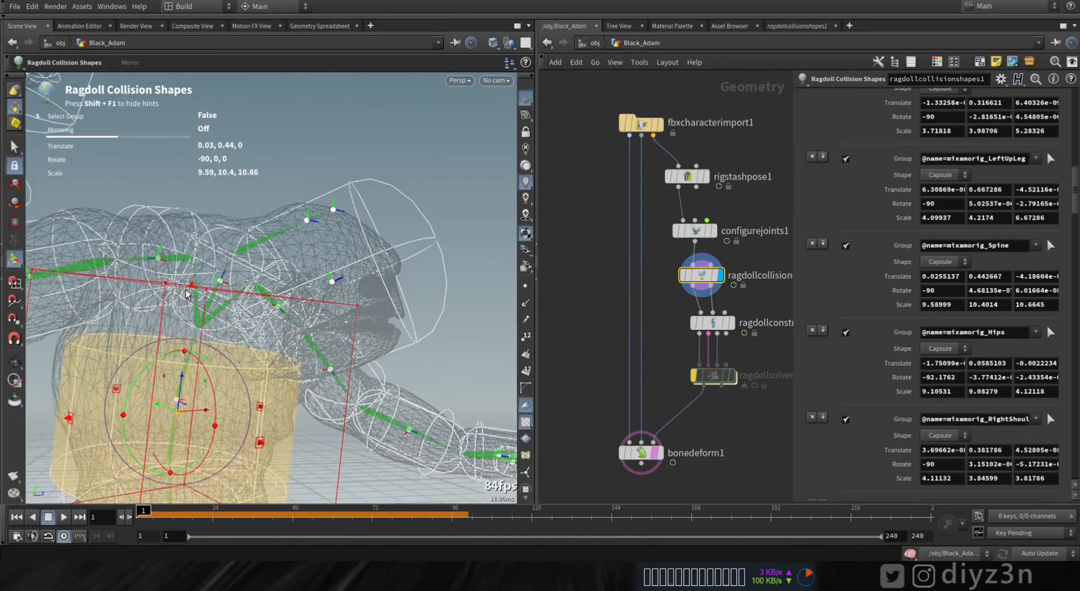
# - Display bonedeform1 again and re-enable ragdollsolver1, framing the whole character
pyautogui.click(626, 454)
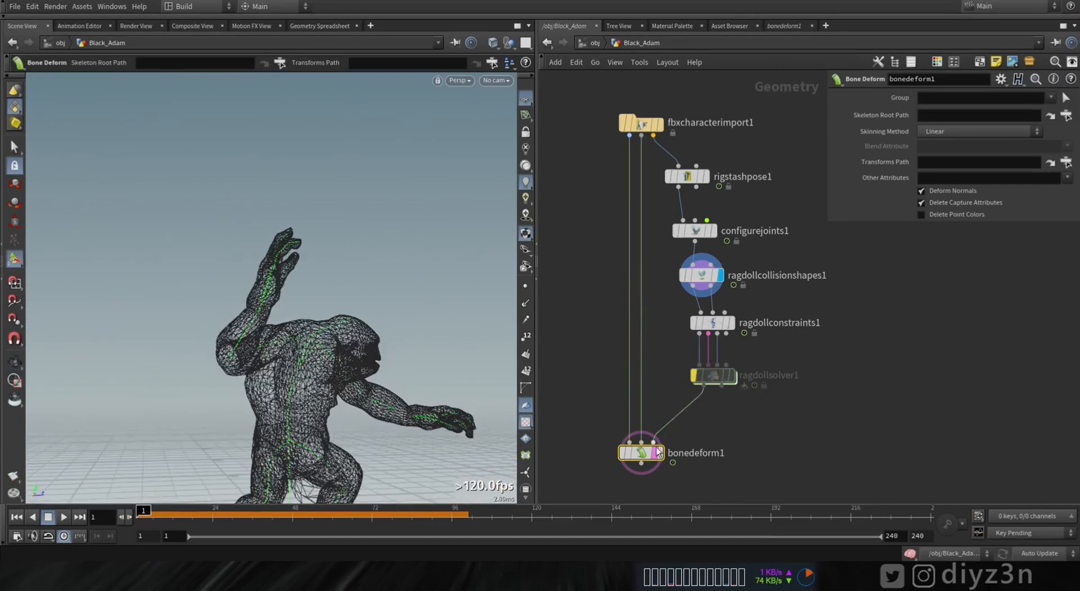
pyautogui.click(666, 429)
pyautogui.moveTo(692, 360)
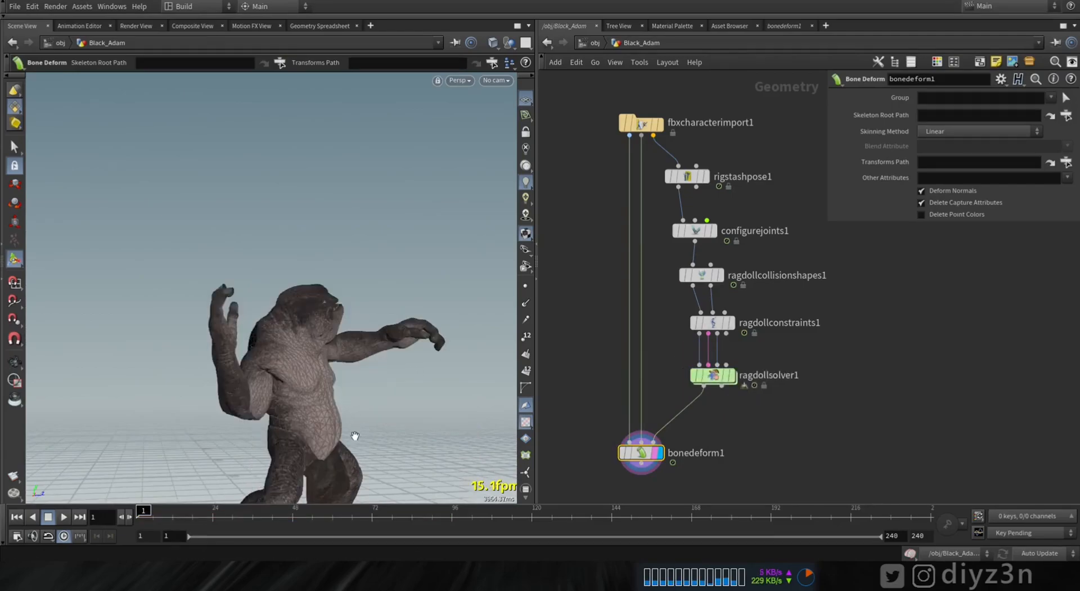
pyautogui.keyDown('alt'); pyautogui.moveTo(355, 436); pyautogui.dragTo(292, 349, button='middle'); pyautogui.keyUp('alt')
pyautogui.keyDown('alt'); pyautogui.moveTo(291, 349); pyautogui.dragTo(242, 346); pyautogui.keyUp('alt')
# - Play the ragdoll simulation to check the character's fall, then scrub back to frame 1
pyautogui.click(62, 517)
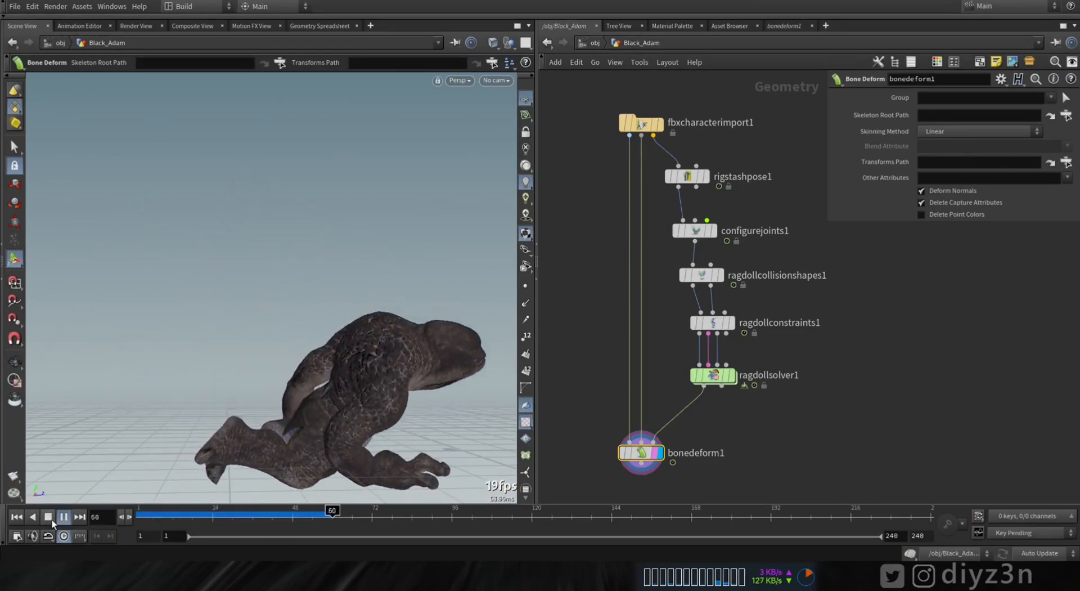
pyautogui.click(51, 522)
pyautogui.keyDown('alt'); pyautogui.moveTo(416, 369); pyautogui.dragTo(280, 333, button='middle'); pyautogui.keyUp('alt')
pyautogui.moveTo(284, 516); pyautogui.dragTo(143, 521)
# - Bypass ragdollsolver1 and slightly adjust the collision shape around the head in ragdollcollisionshapes1
pyautogui.click(694, 376)
pyautogui.click(695, 231)
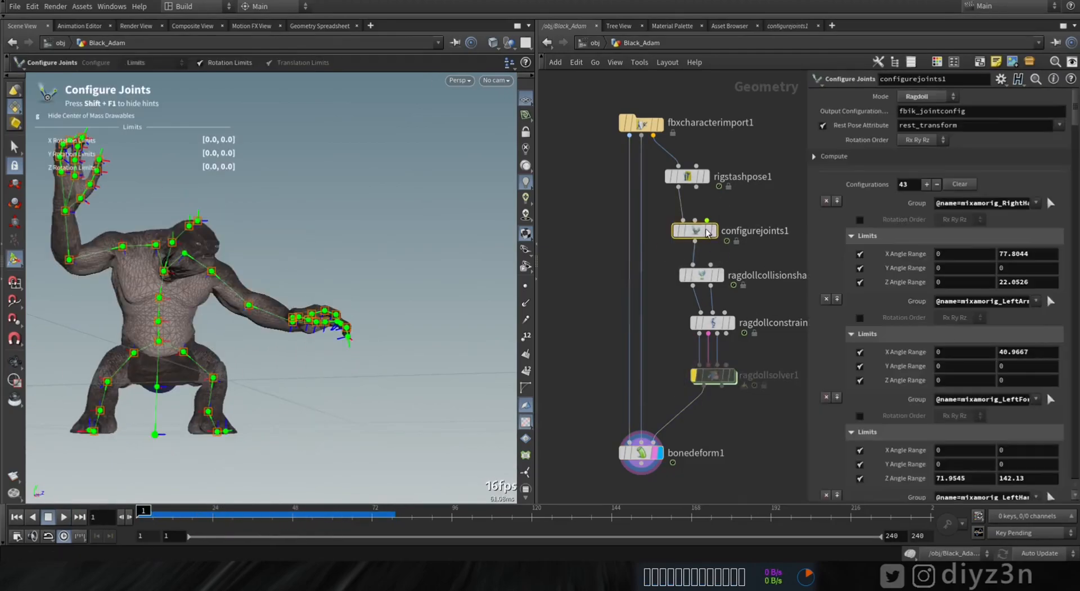
pyautogui.click(701, 275)
pyautogui.keyDown('alt'); pyautogui.moveTo(451, 275); pyautogui.dragTo(360, 270, button='right'); pyautogui.keyUp('alt')
pyautogui.click(289, 242)
pyautogui.keyDown('alt'); pyautogui.moveTo(289, 242); pyautogui.dragTo(306, 332); pyautogui.keyUp('alt')
pyautogui.moveTo(338, 282); pyautogui.dragTo(332, 290)
pyautogui.keyDown('alt'); pyautogui.moveTo(332, 290); pyautogui.dragTo(270, 281, button='right'); pyautogui.keyUp('alt')
# - Re-enable ragdollsolver1 with bonedeform1 displayed, then play and scrub the simulation to test the result
pyautogui.click(641, 452)
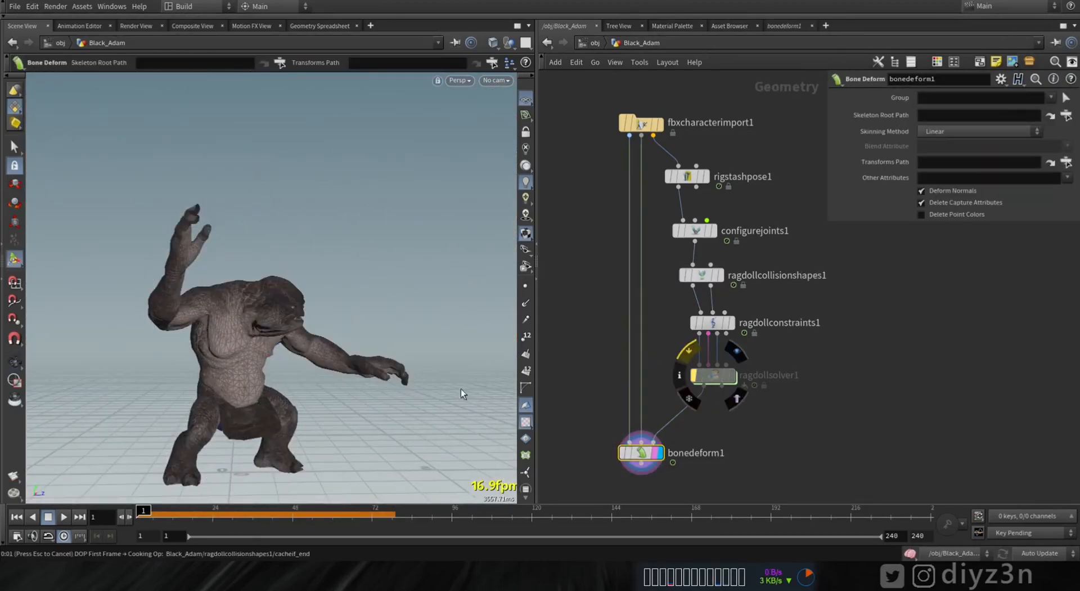
pyautogui.click(65, 516)
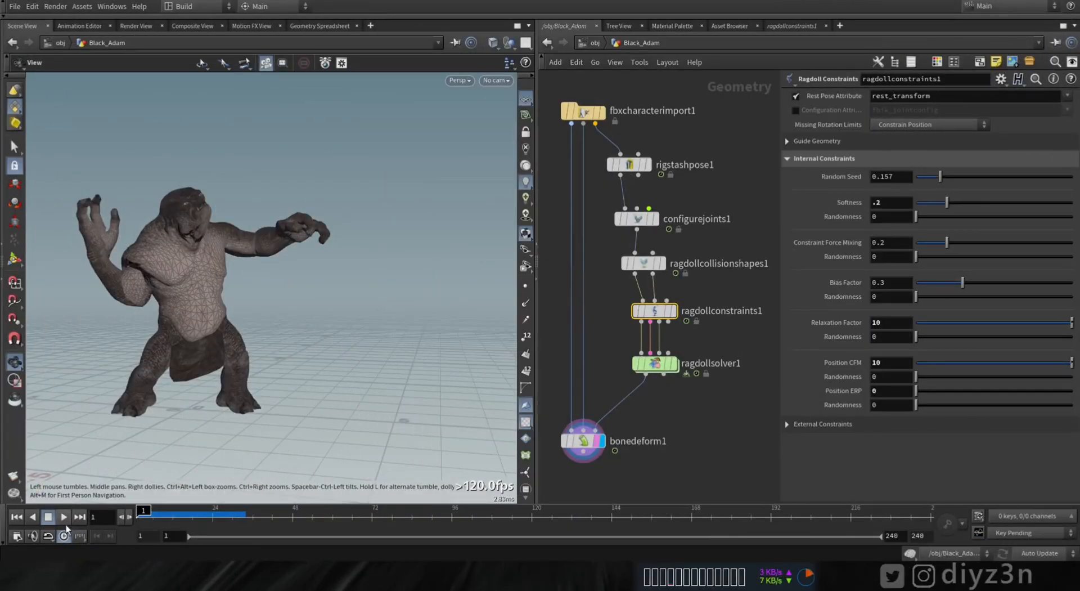
pyautogui.click(64, 518)
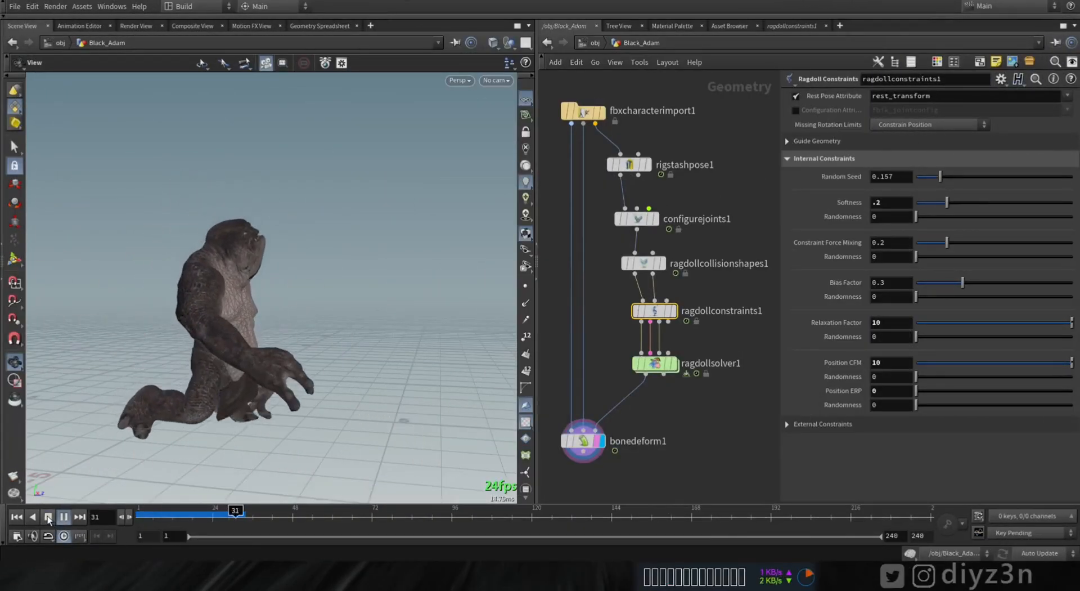
pyautogui.moveTo(198, 514)
pyautogui.mouseDown()
pyautogui.moveTo(234, 513)
pyautogui.moveTo(220, 514)
pyautogui.mouseUp()
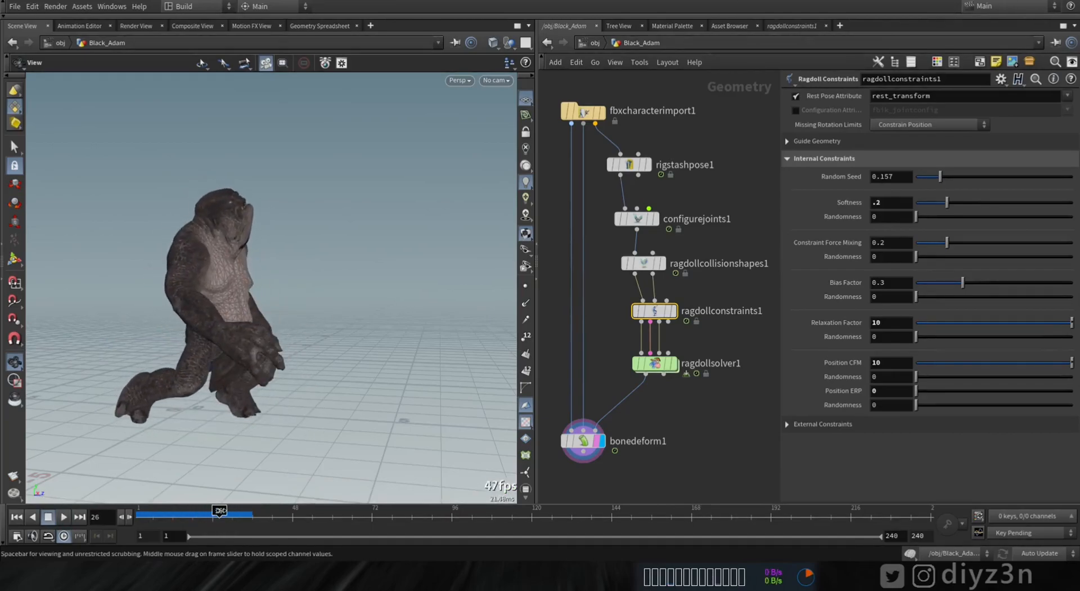
# - Return to frame 1 and set the ground plane's Y position in ragdollsolver1 to -0.2, checking it against the feet
pyautogui.scroll(5, 379, 412)
pyautogui.moveTo(379, 412); pyautogui.dragTo(298, 413)
pyautogui.moveTo(219, 517); pyautogui.dragTo(141, 520)
pyautogui.click(654, 363)
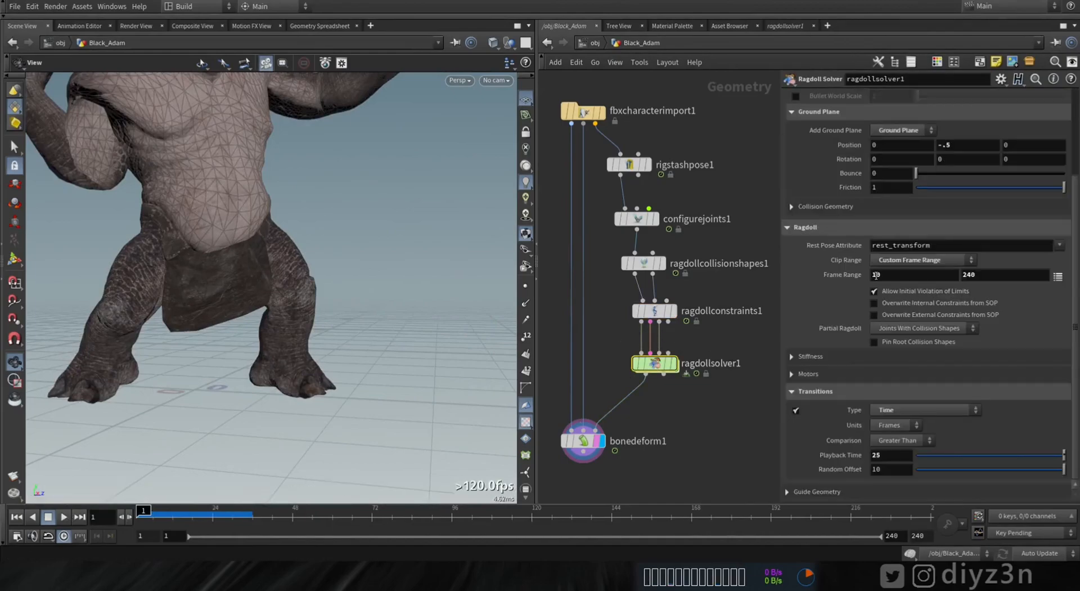
pyautogui.click(16, 260)
pyautogui.keyDown('alt'); pyautogui.moveTo(281, 419); pyautogui.dragTo(294, 382); pyautogui.keyUp('alt')
pyautogui.click(971, 150)
pyautogui.write('-.2')
pyautogui.press('Return')
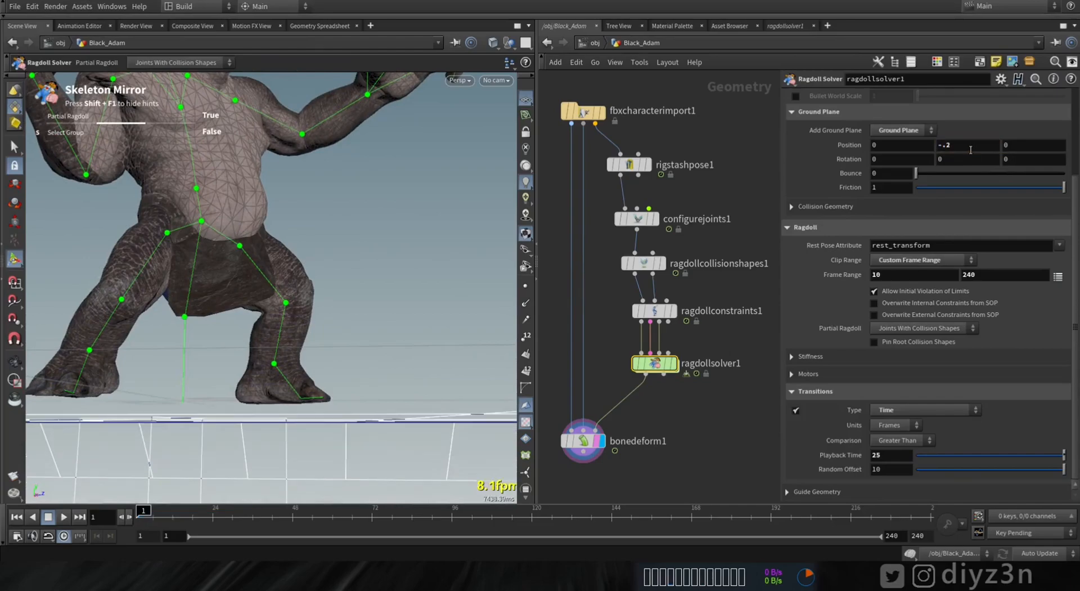
# - Play the ragdoll simulation to test the raised ground plane, then rewind to frame 1 and view the whole character
pyautogui.click(62, 518)
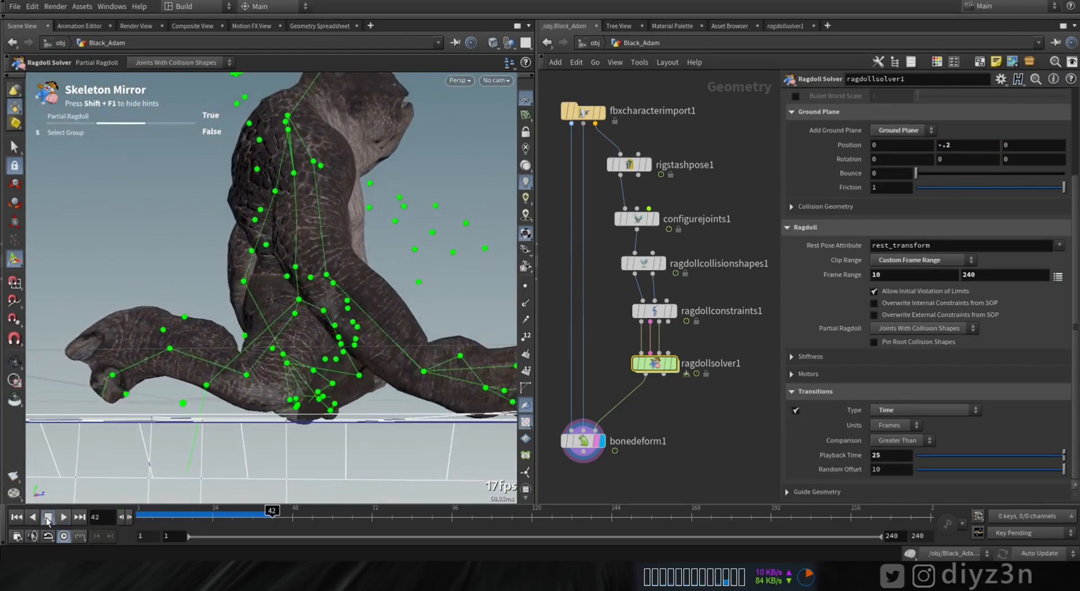
pyautogui.click(47, 518)
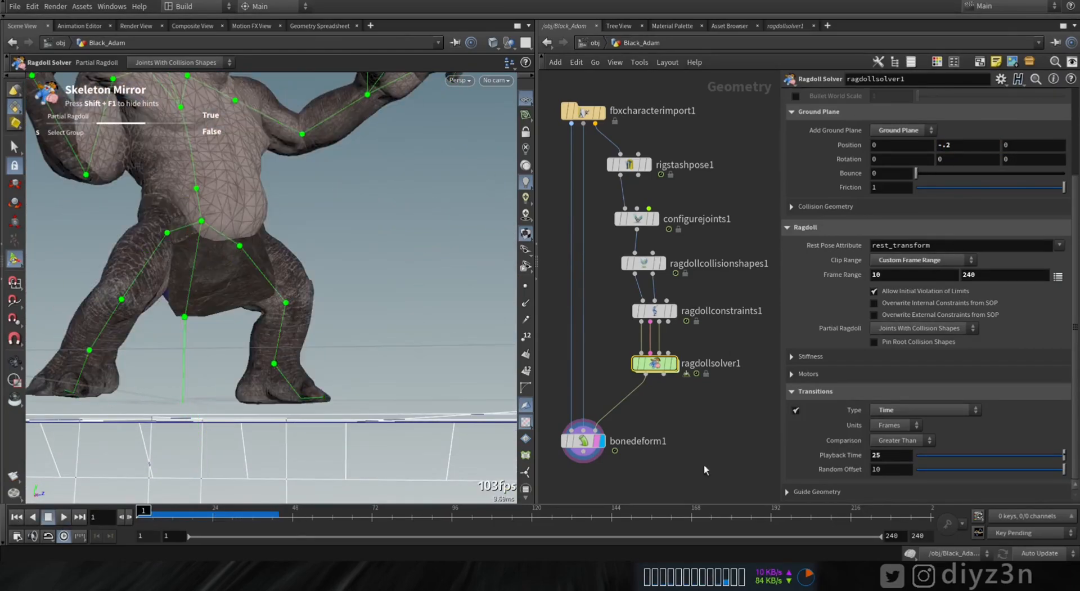
pyautogui.click(16, 362)
pyautogui.scroll(-5, 229, 355)
pyautogui.moveTo(285, 323); pyautogui.dragTo(259, 319)
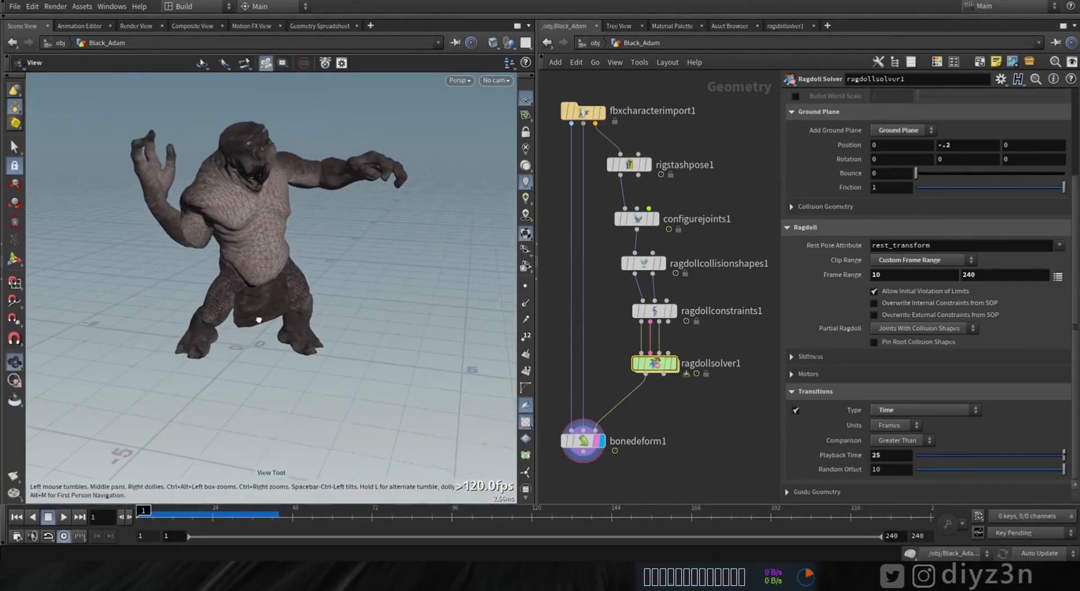
pyautogui.click(62, 517)
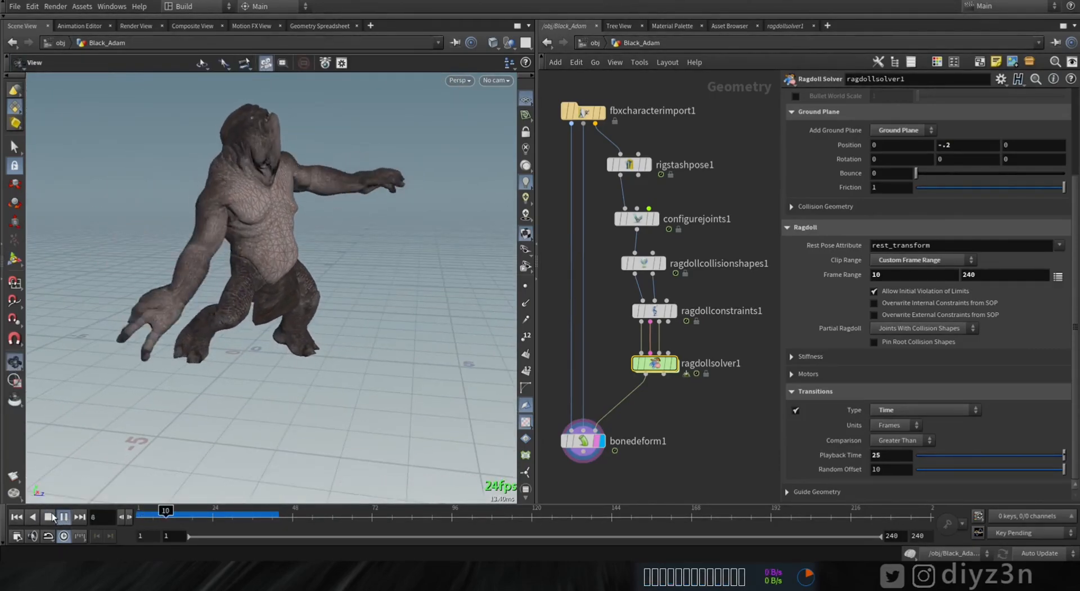
pyautogui.click(14, 518)
pyautogui.moveTo(415, 291); pyautogui.dragTo(272, 264)
# - Display transform1 to show the imported Superman statue beside the character
pyautogui.moveTo(697, 397); pyautogui.dragTo(664, 352, button='middle')
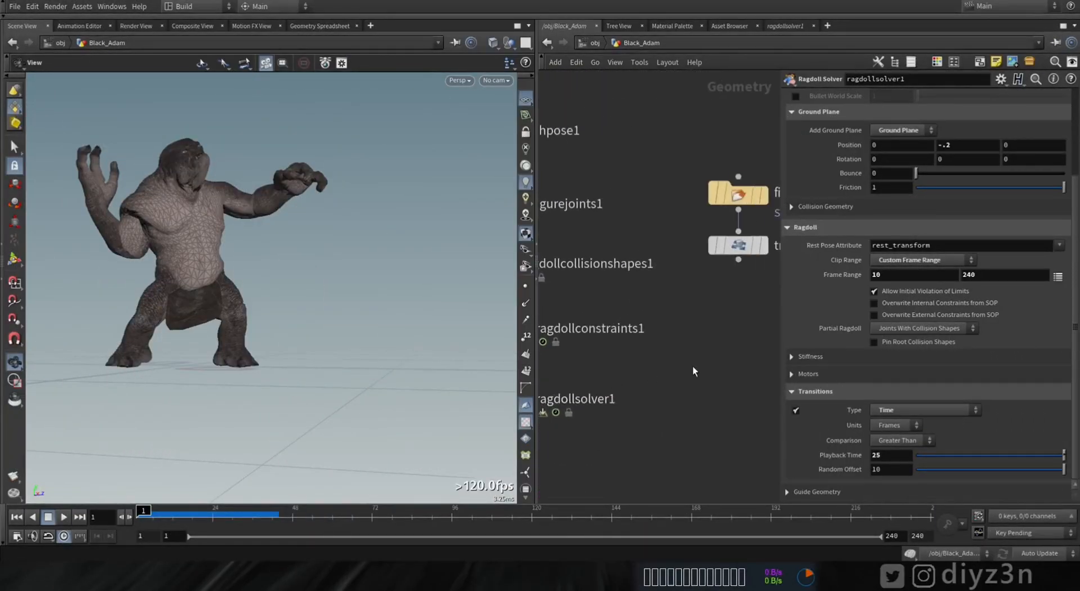
pyautogui.click(712, 271)
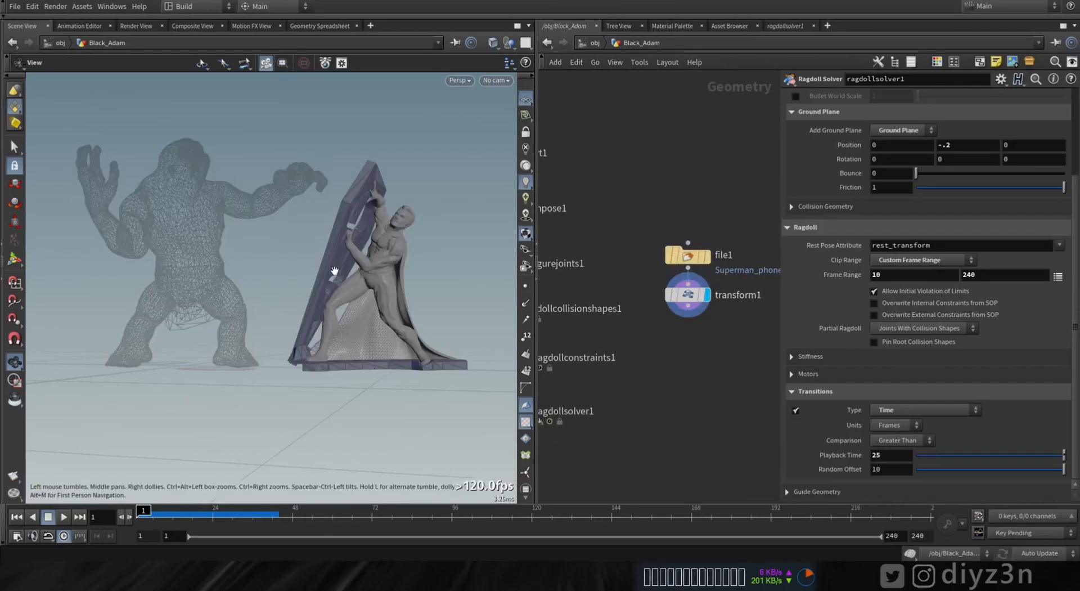
pyautogui.moveTo(620, 286); pyautogui.dragTo(345, 306, button='right')
pyautogui.moveTo(344, 306); pyautogui.dragTo(301, 302)
# - Add an RBD Configure node fed by transform1 and connect its geometry output to ragdollsolver1's fourth input
pyautogui.moveTo(737, 361); pyautogui.dragTo(732, 335, button='middle')
pyautogui.press('Tab')
pyautogui.write('rbd')
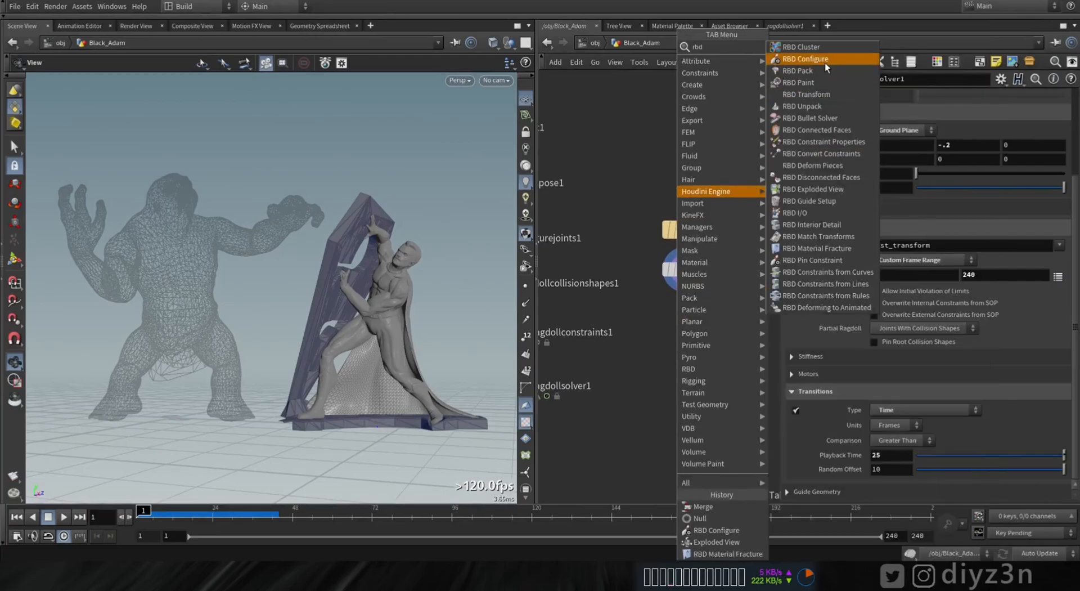
pyautogui.click(824, 62)
pyautogui.click(667, 319)
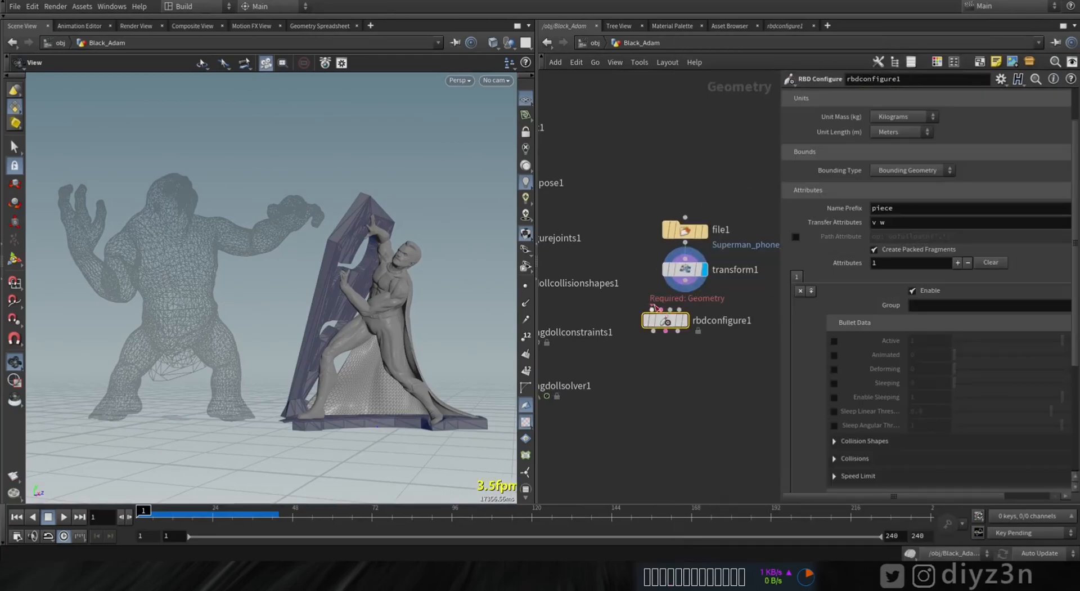
pyautogui.moveTo(627, 380); pyautogui.dragTo(695, 371, button='middle')
pyautogui.click(706, 328)
pyautogui.moveTo(638, 404); pyautogui.dragTo(715, 384, button='middle')
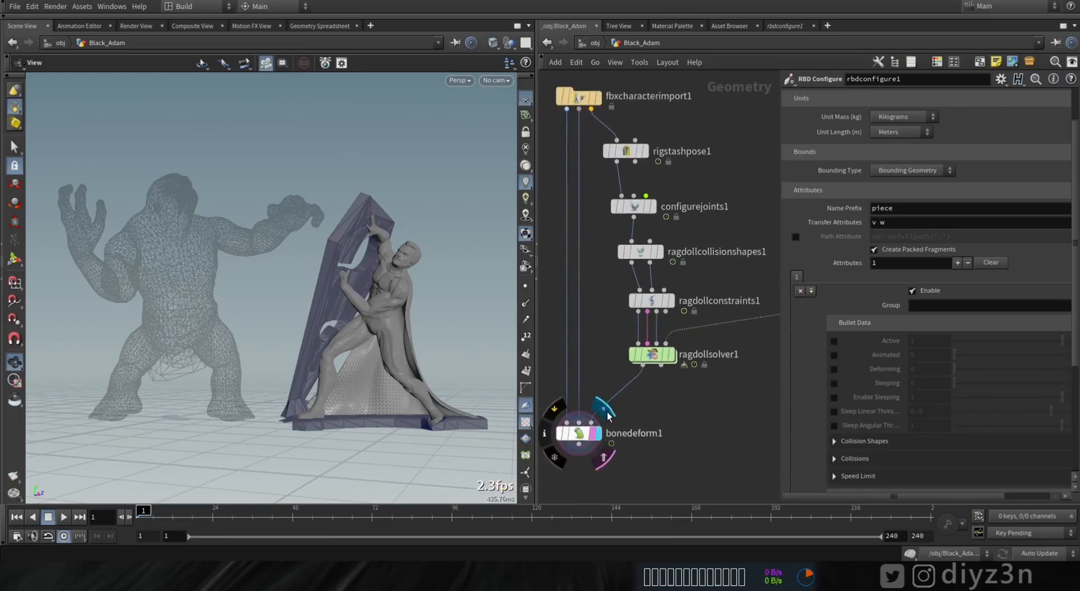
# - Merge bonedeform1 with ragdollsolver1's second output in a new Merge node and display the merged result
pyautogui.click(606, 412)
pyautogui.moveTo(652, 485); pyautogui.dragTo(648, 440, button='middle')
pyautogui.press('Tab')
pyautogui.write('mer')
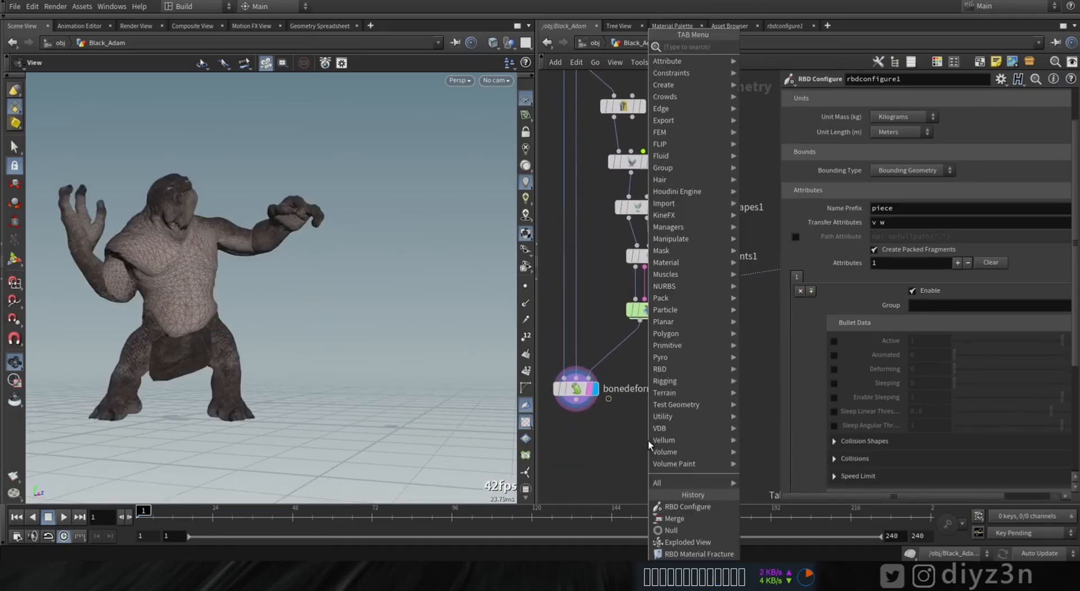
pyautogui.click(757, 51)
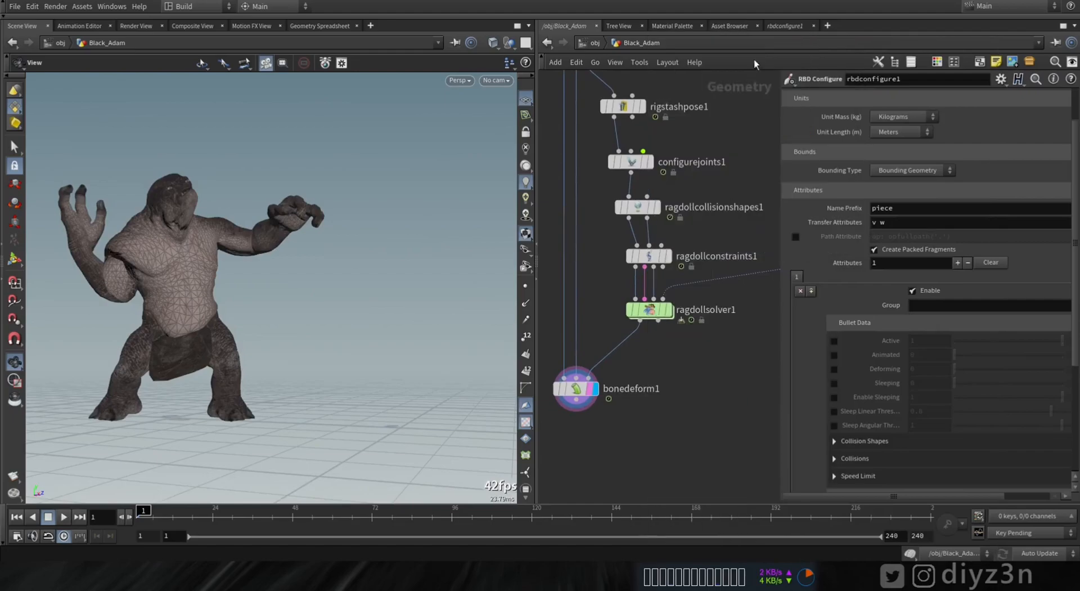
pyautogui.click(636, 466)
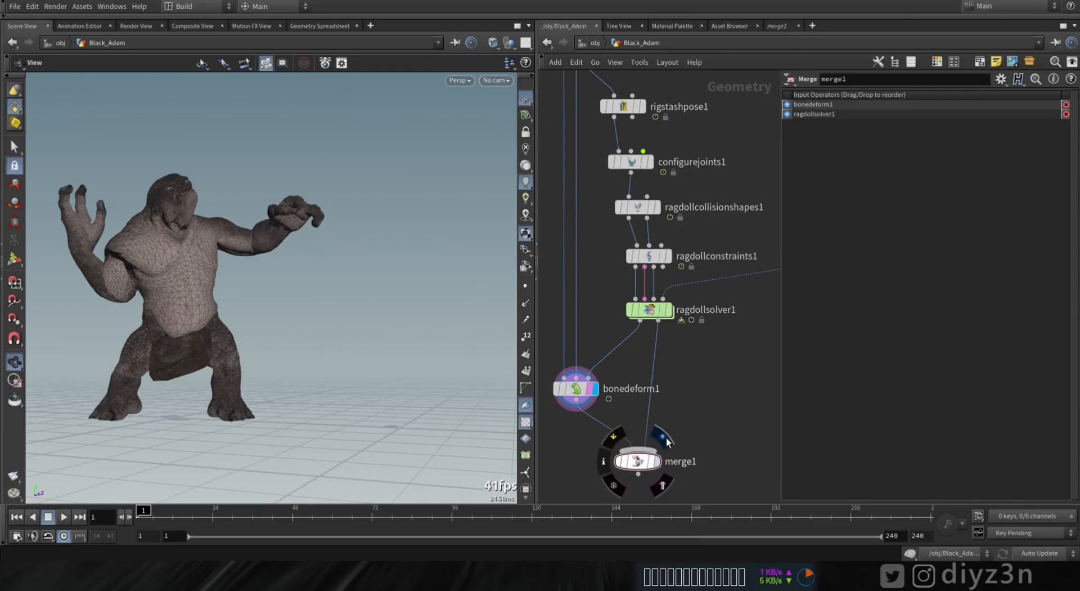
pyautogui.click(666, 439)
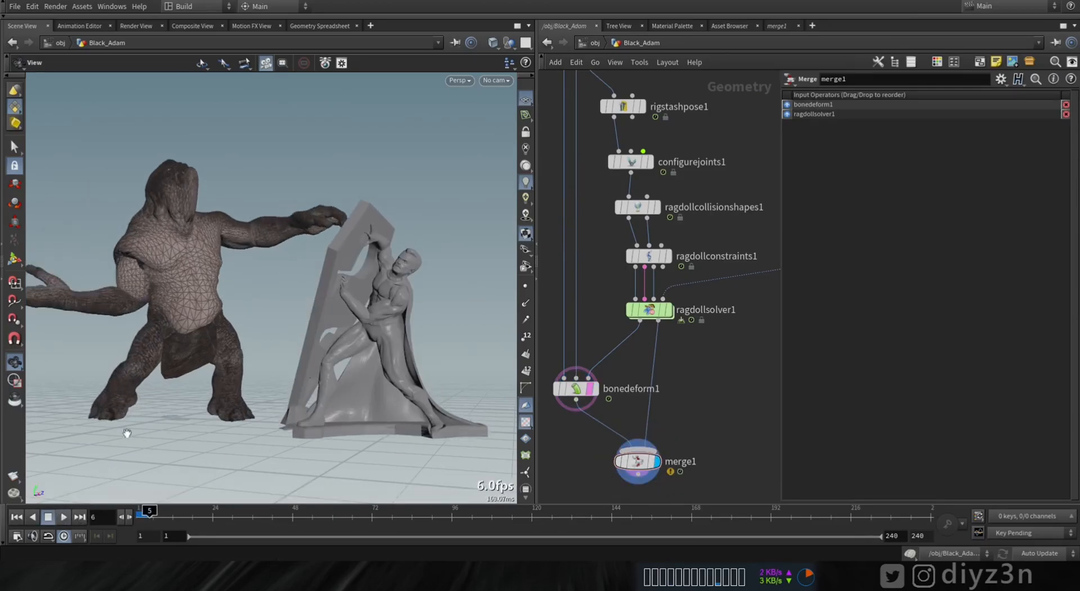
# - Play and scrub the merged simulation, examining from several angles how the character collides with the statue
pyautogui.click(46, 520)
pyautogui.moveTo(343, 318); pyautogui.dragTo(406, 346)
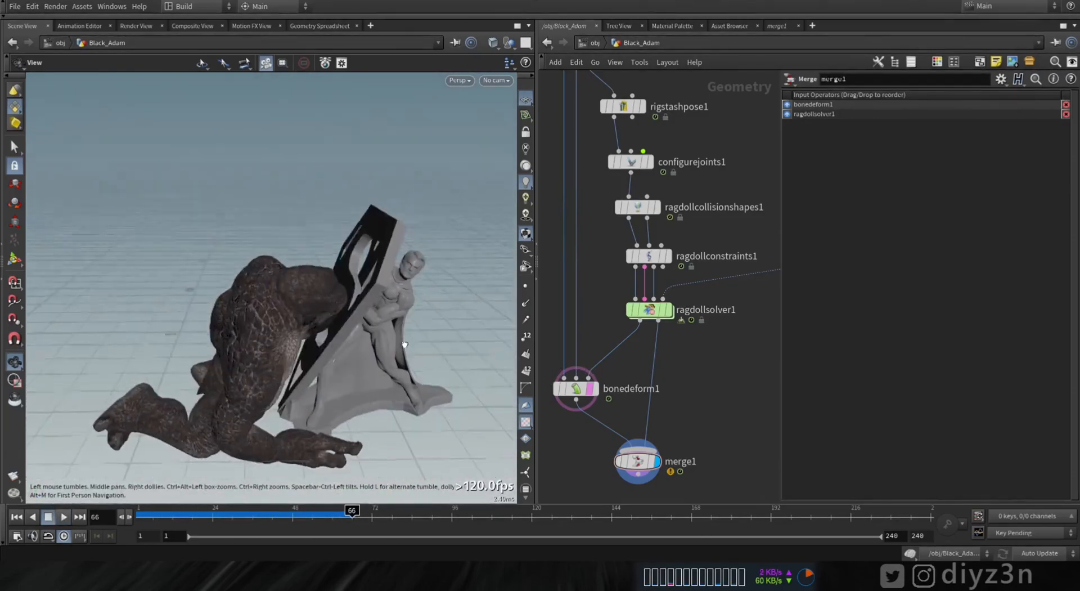
pyautogui.moveTo(163, 513); pyautogui.dragTo(358, 524)
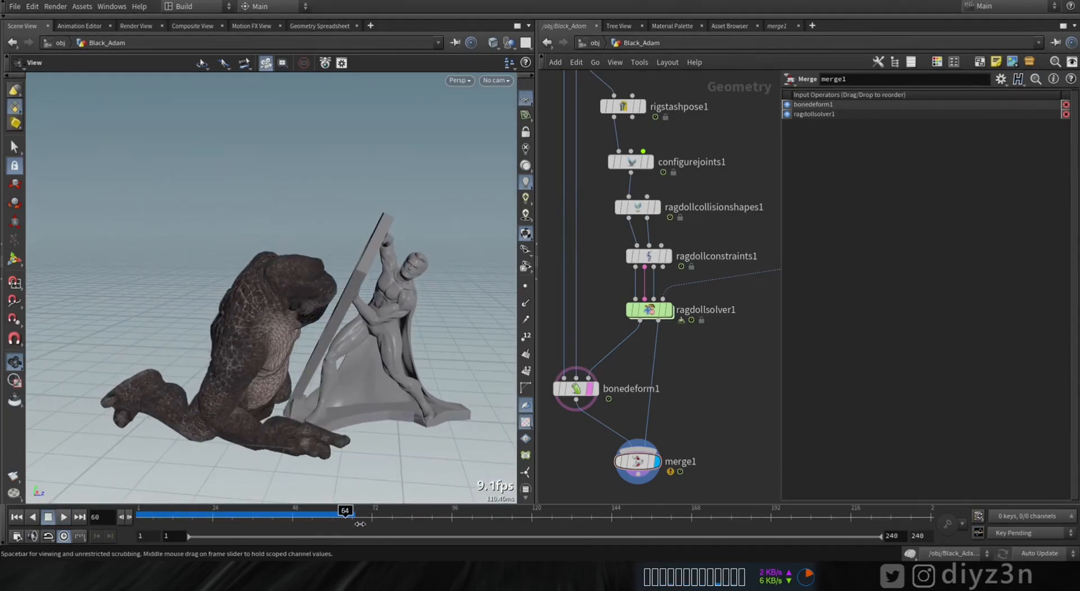
pyautogui.moveTo(376, 393); pyautogui.dragTo(329, 324)
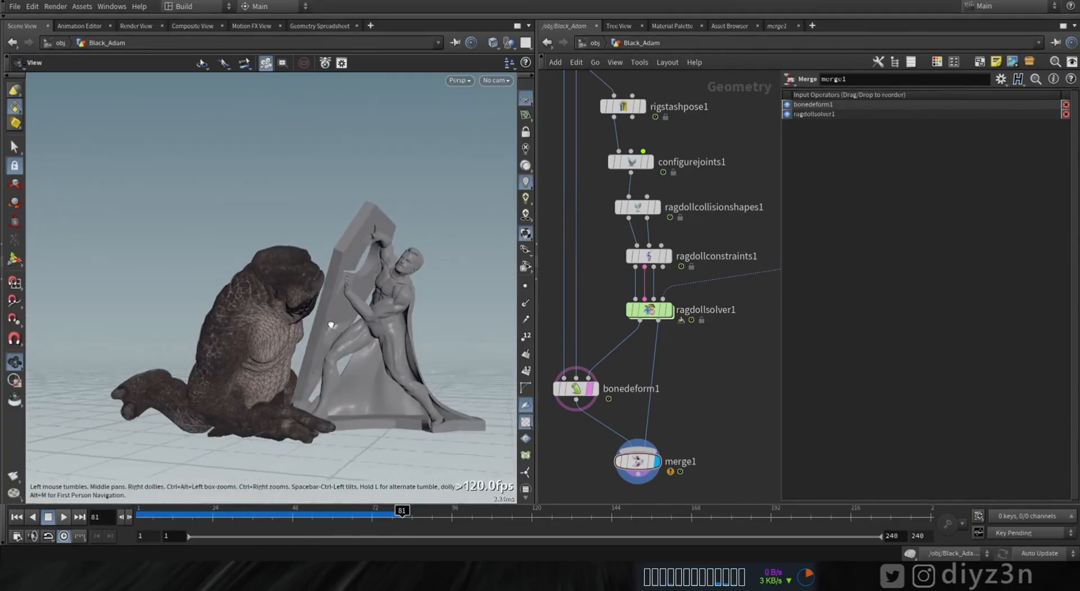
pyautogui.moveTo(462, 337); pyautogui.dragTo(360, 340)
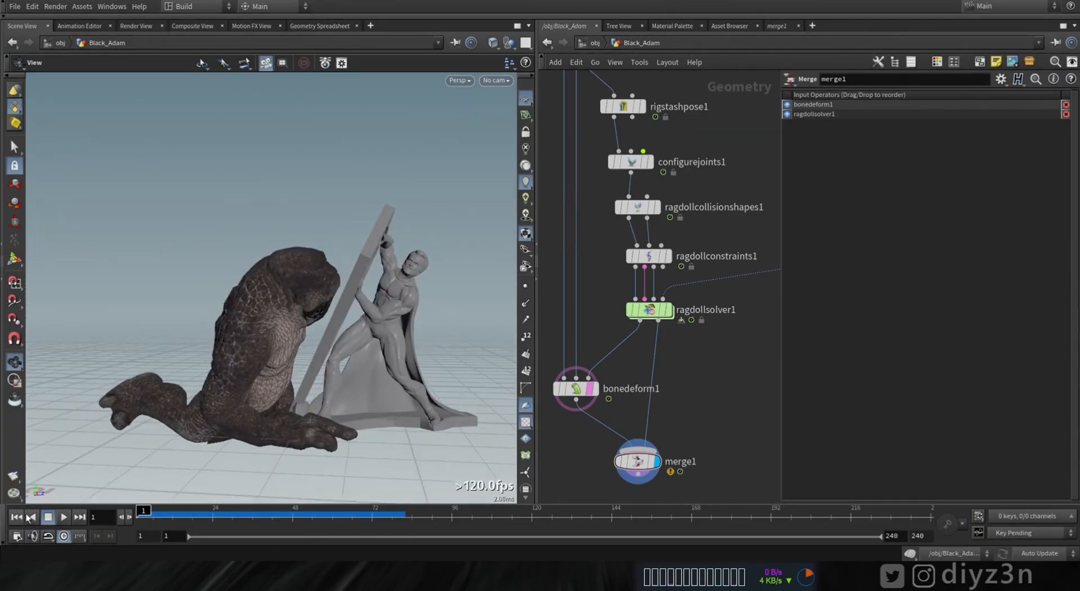
# - Return to frame 1 and set a user density of 0.01 for the statue in rbdconfigure1
pyautogui.click(21, 517)
pyautogui.moveTo(694, 343); pyautogui.dragTo(589, 392, button='middle')
pyautogui.click(705, 295)
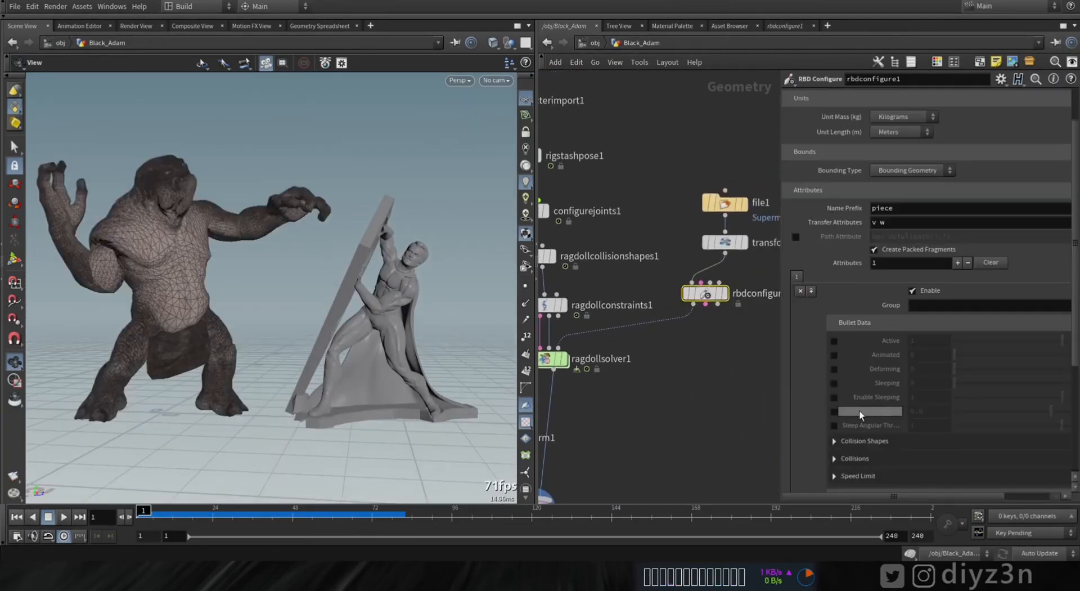
pyautogui.scroll(-5, 1072, 438)
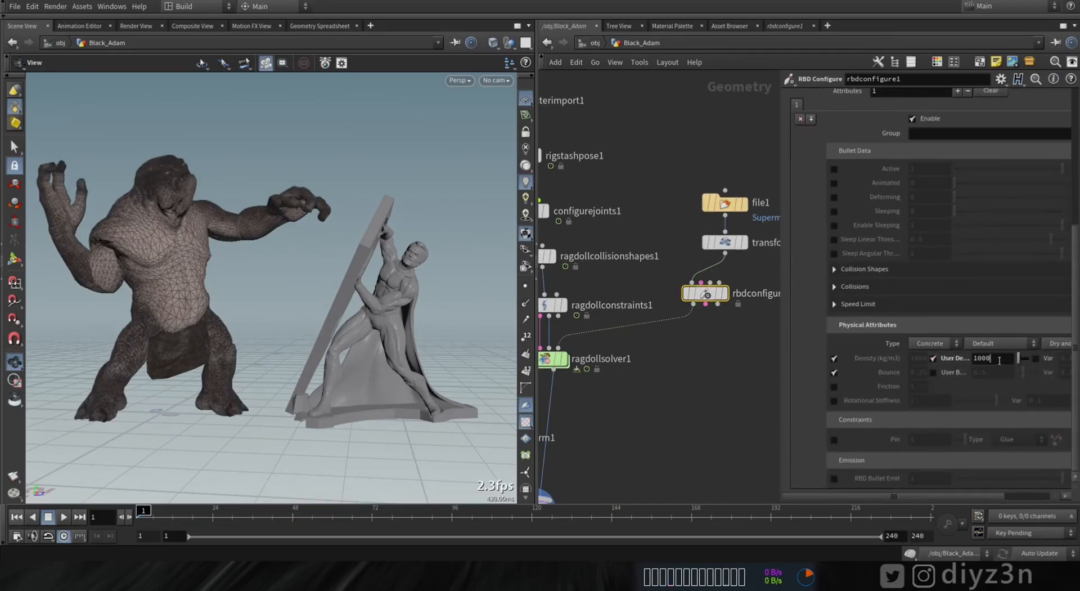
pyautogui.write('.0')
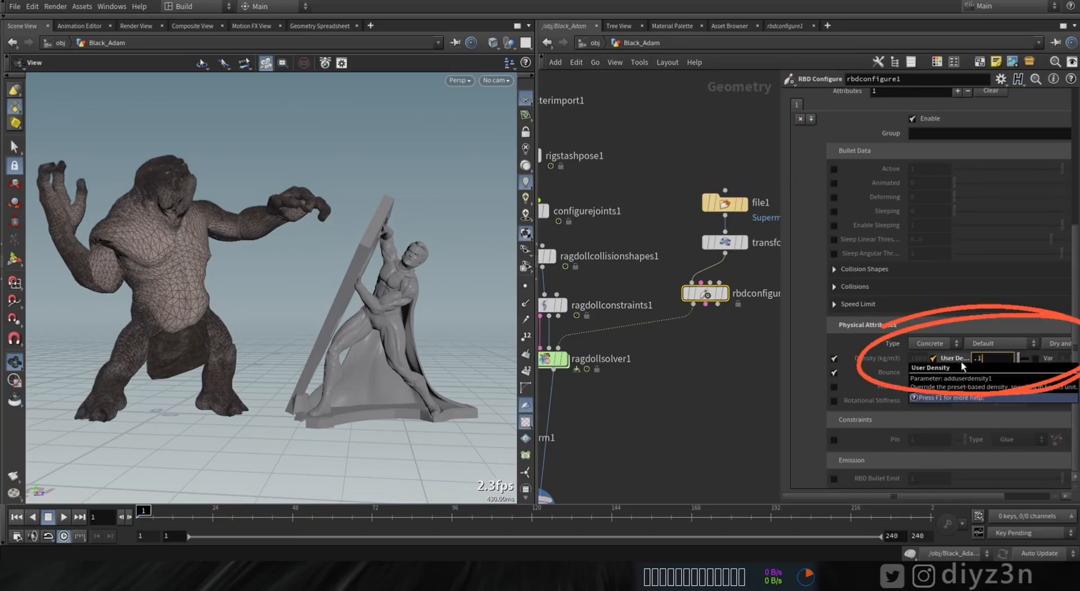
pyautogui.write('1')
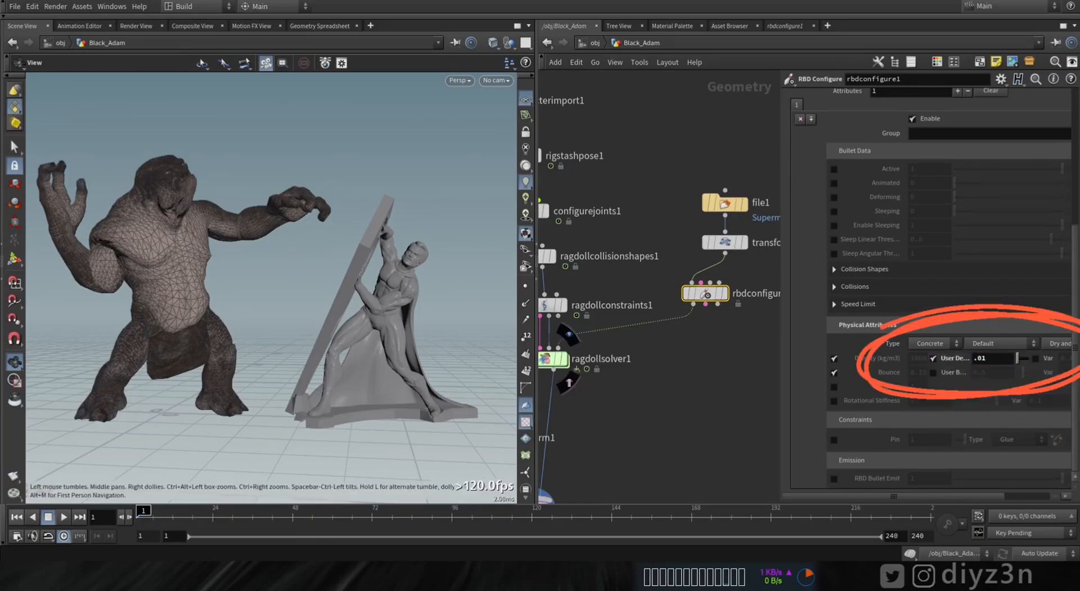
# - Play the simulation with the lighter statue, examine the collision, and scrub back to frame 1
pyautogui.click(62, 516)
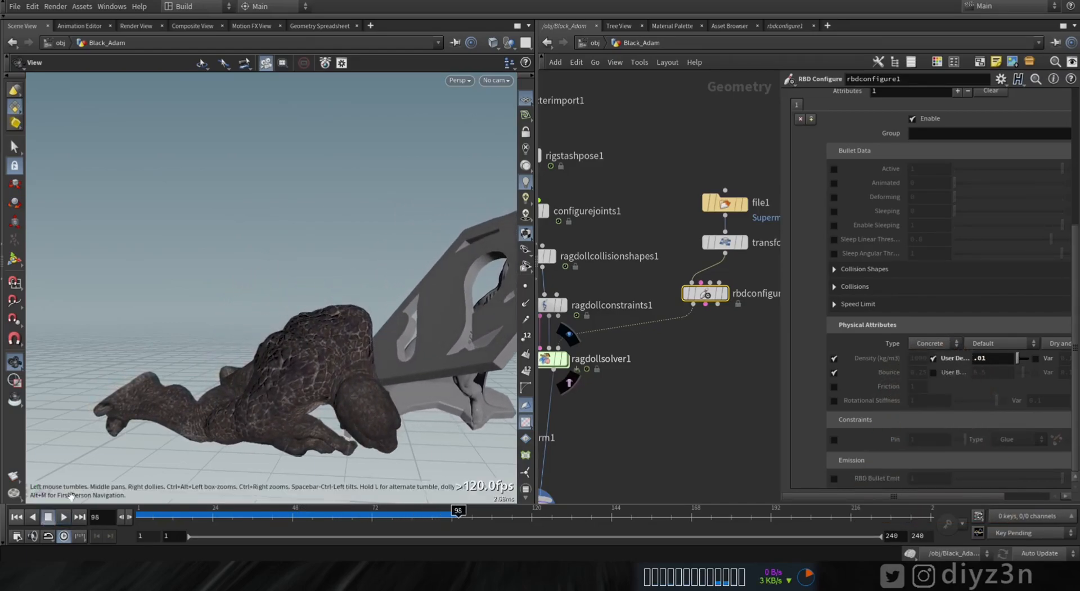
pyautogui.scroll(-3, 379, 313)
pyautogui.moveTo(378, 313); pyautogui.dragTo(299, 330, button='middle')
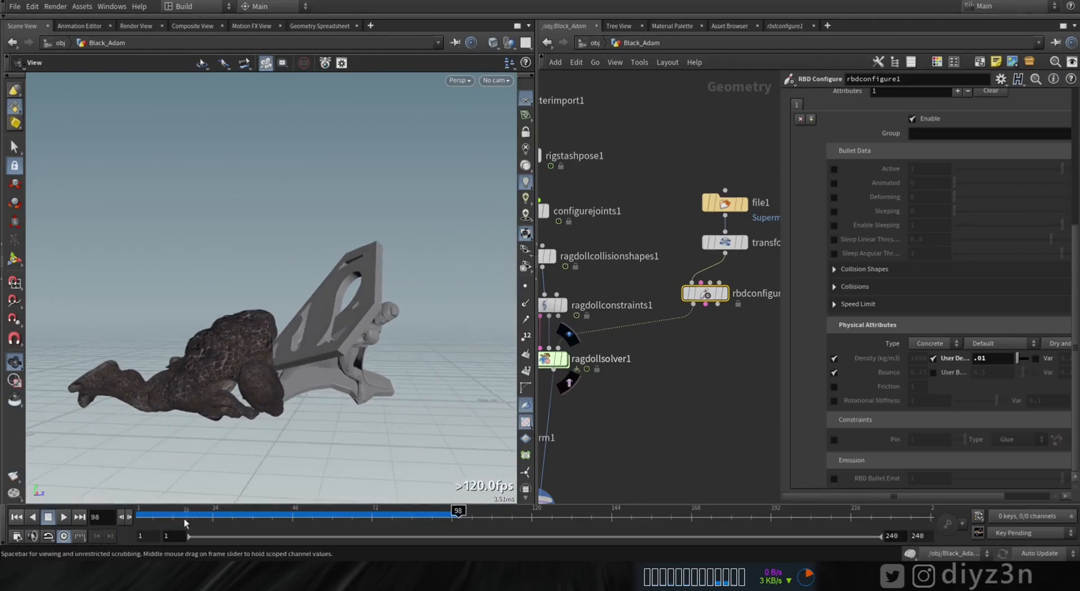
pyautogui.moveTo(186, 524); pyautogui.dragTo(135, 529)
pyautogui.moveTo(219, 307); pyautogui.dragTo(310, 340)
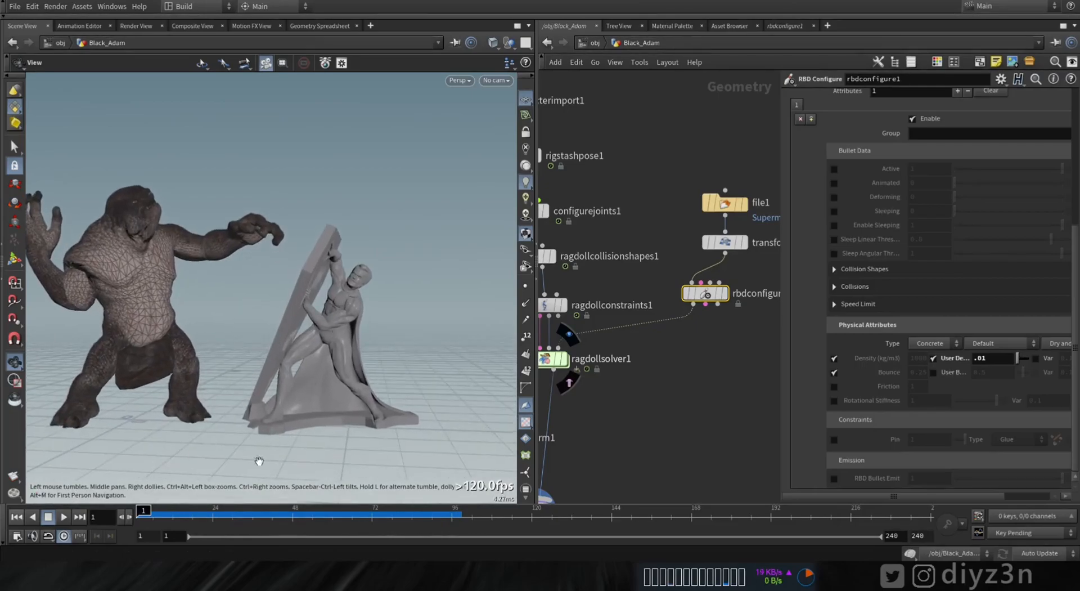
pyautogui.moveTo(145, 510); pyautogui.dragTo(362, 378)
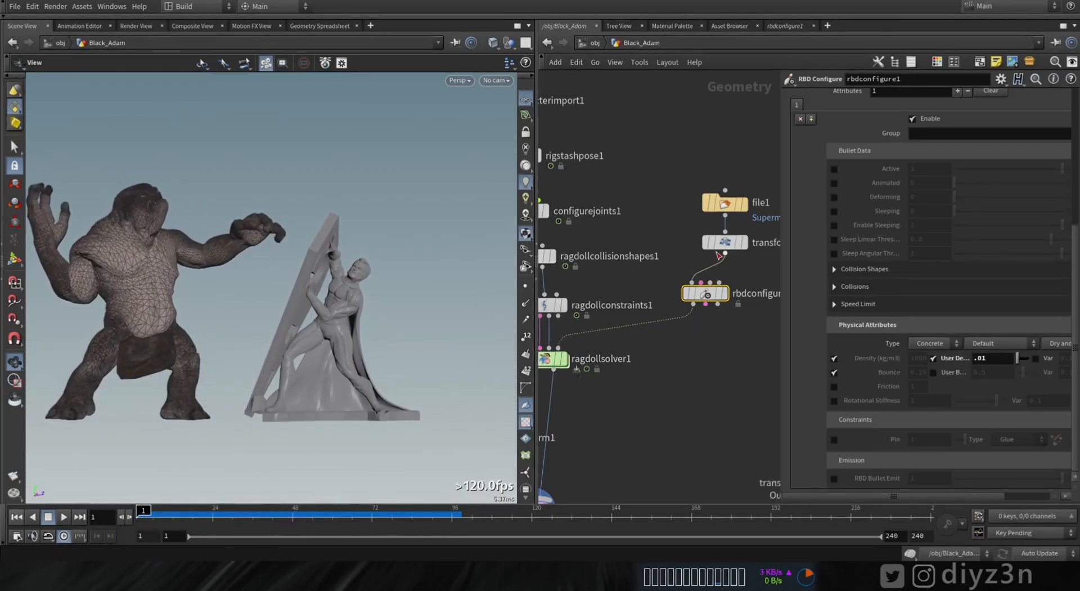
# - Compare the statue's base with the ground plane and set transform1's Y translation to -0.2
pyautogui.press('Return')
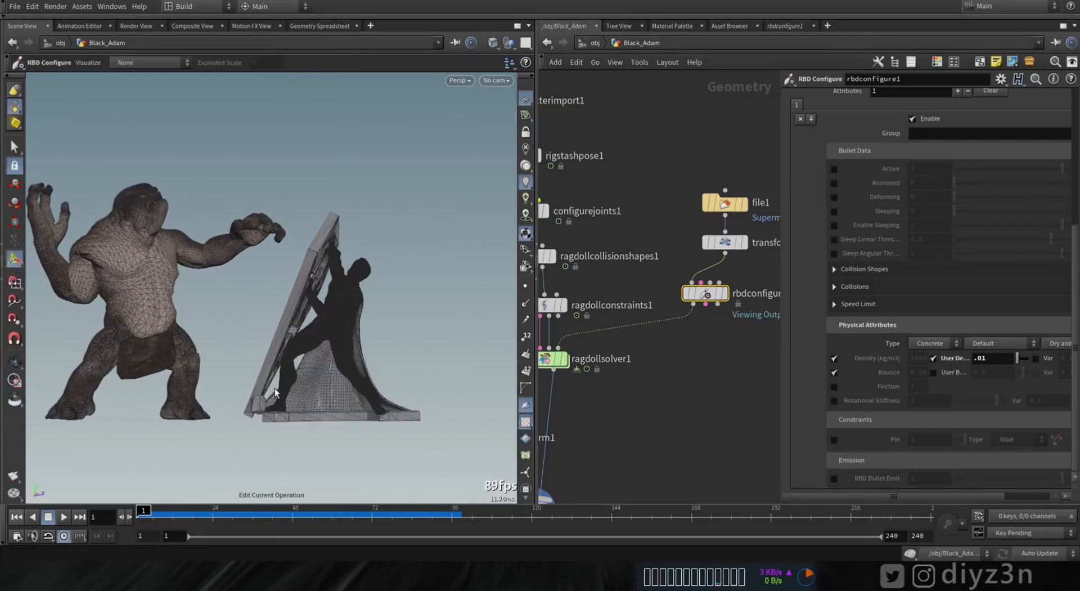
pyautogui.click(554, 360)
pyautogui.moveTo(263, 418); pyautogui.dragTo(437, 404, button='right')
pyautogui.moveTo(437, 404); pyautogui.dragTo(318, 380)
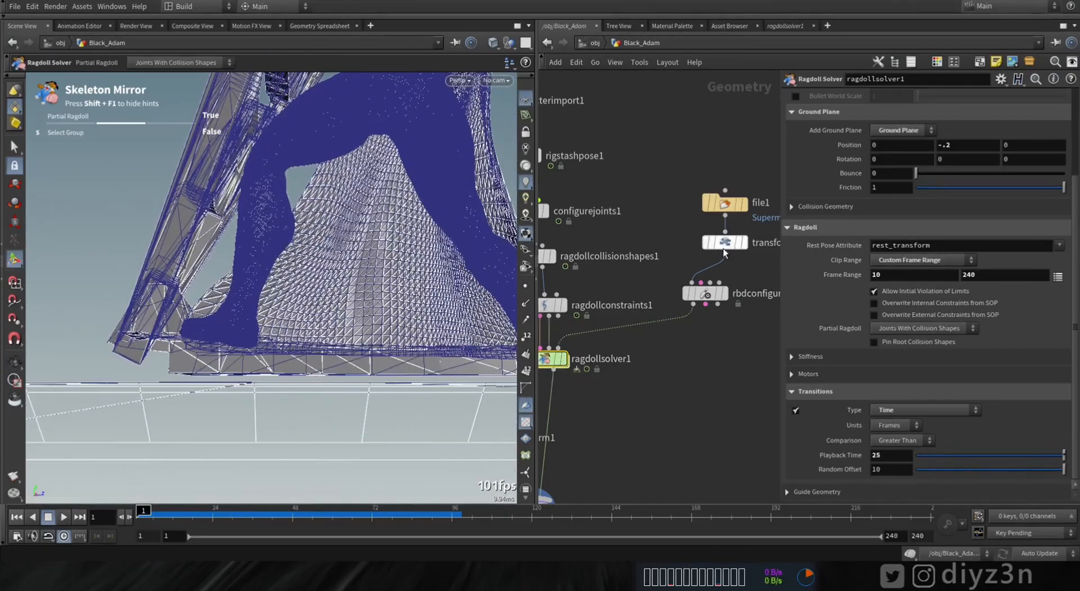
pyautogui.click(724, 247)
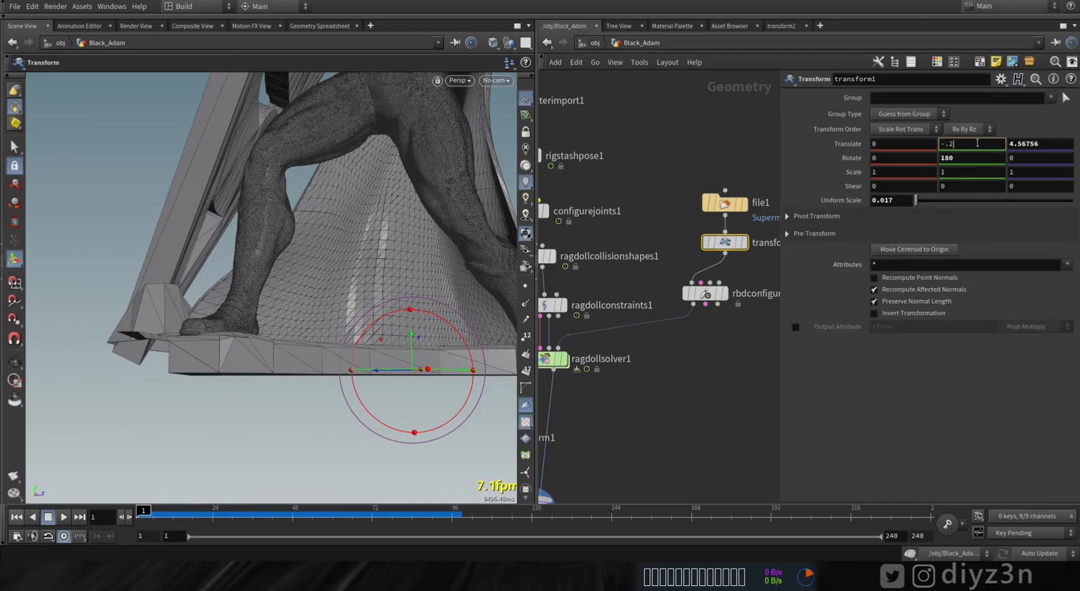
pyautogui.click(978, 143)
pyautogui.write('-.2')
pyautogui.press('Return')
# - Replay the merged simulation from frame 1 to test the character's fall against the lowered statue, stopping after the impact
pyautogui.moveTo(615, 443); pyautogui.dragTo(658, 401, button='middle')
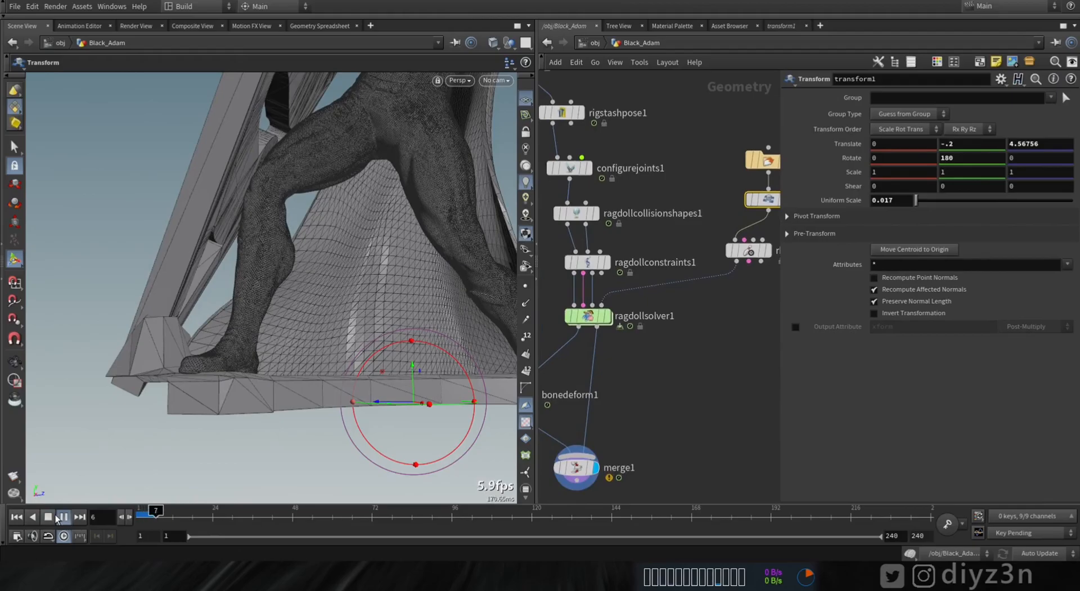
pyautogui.click(18, 517)
pyautogui.scroll(-3, 651, 447)
pyautogui.keyDown('alt'); pyautogui.moveTo(292, 336); pyautogui.dragTo(248, 336, button='right'); pyautogui.keyUp('alt')
pyautogui.keyDown('alt'); pyautogui.moveTo(248, 335); pyautogui.dragTo(240, 378, button='middle'); pyautogui.keyUp('alt')
pyautogui.keyDown('alt'); pyautogui.moveTo(271, 377); pyautogui.dragTo(231, 375, button='right'); pyautogui.keyUp('alt')
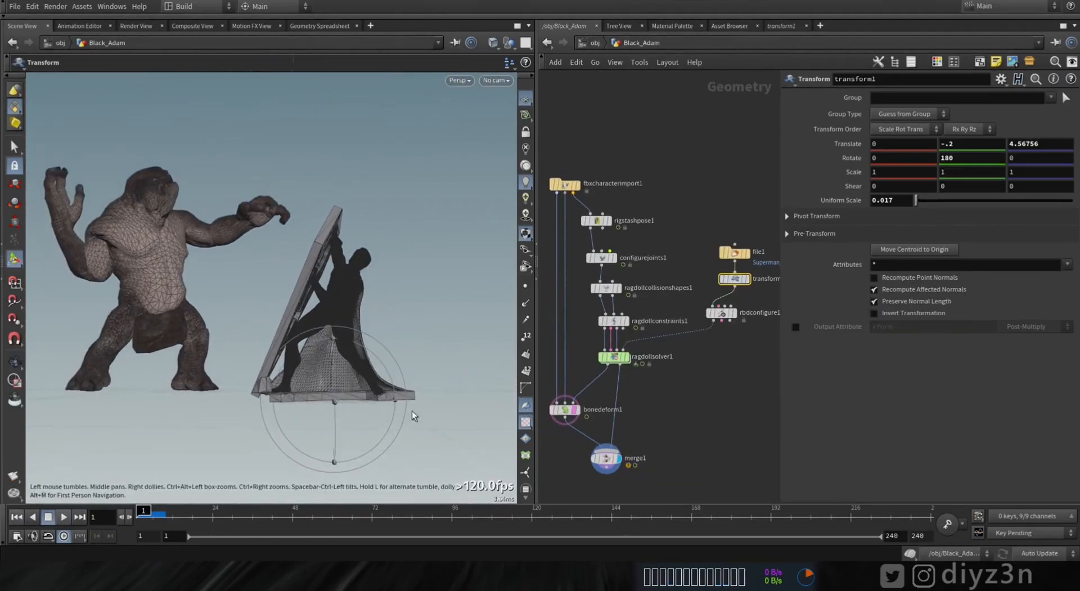
pyautogui.click(613, 357)
pyautogui.click(64, 516)
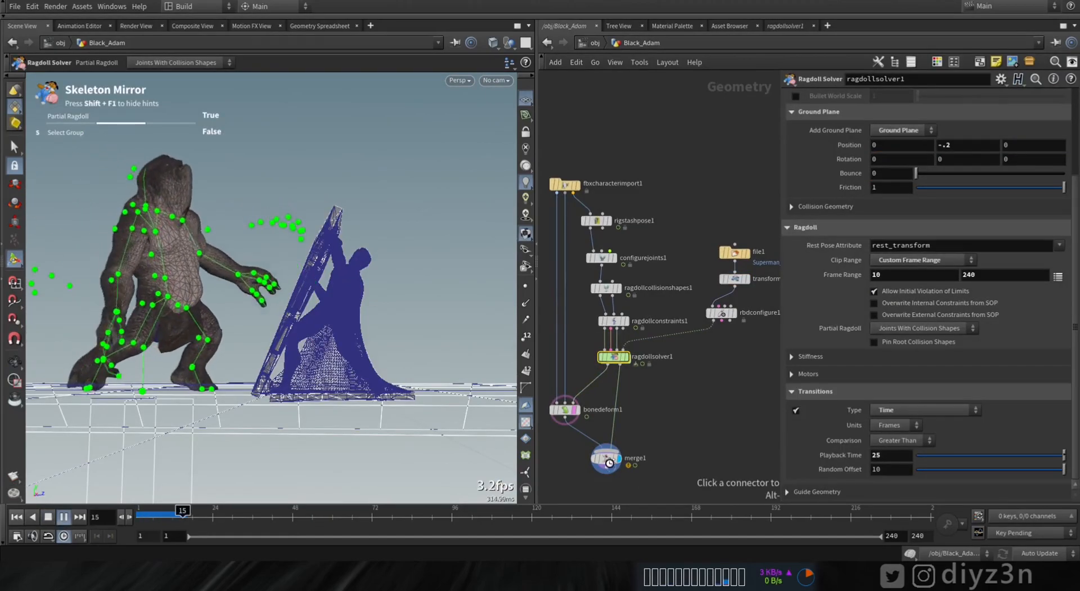
pyautogui.click(52, 517)
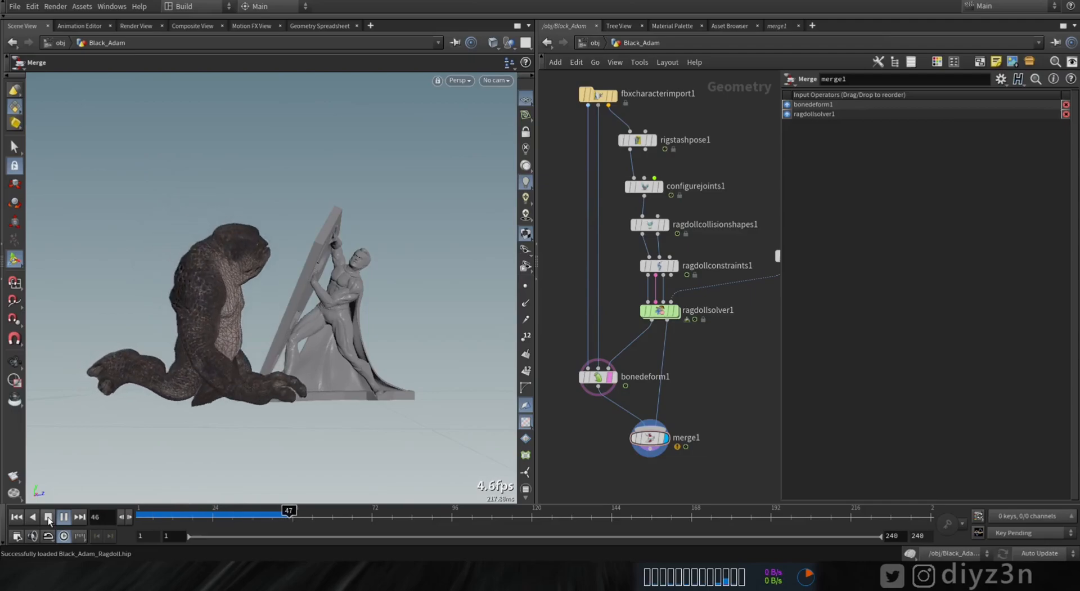
pyautogui.click(49, 520)
# - Examine the contact between the character's head and the statue's slab up close around frame 52
pyautogui.scroll(5, 357, 257)
pyautogui.moveTo(358, 256)
pyautogui.mouseDown()
pyautogui.moveTo(280, 320)
pyautogui.moveTo(280, 272)
pyautogui.moveTo(296, 284)
pyautogui.mouseUp()
pyautogui.moveTo(306, 513); pyautogui.dragTo(306, 514)
pyautogui.moveTo(208, 331); pyautogui.dragTo(242, 345)
pyautogui.moveTo(218, 276); pyautogui.dragTo(328, 270, button='right')
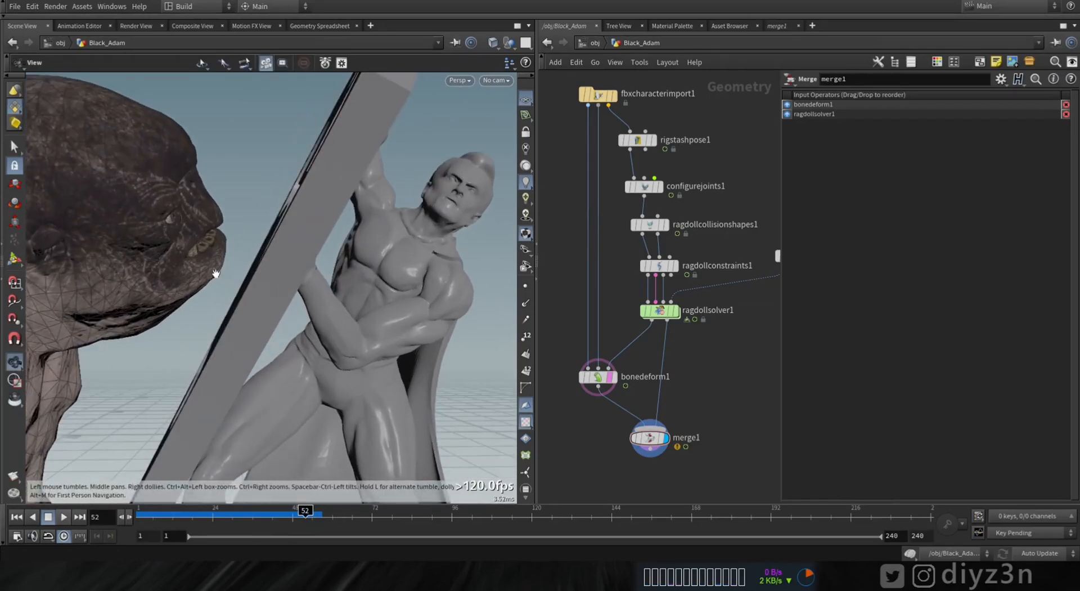
# - Return to frame 1 and set rbdconfigure1's collision geometry representation to Concave
pyautogui.moveTo(263, 263); pyautogui.dragTo(68, 281, button='right')
pyautogui.moveTo(304, 333); pyautogui.dragTo(265, 315)
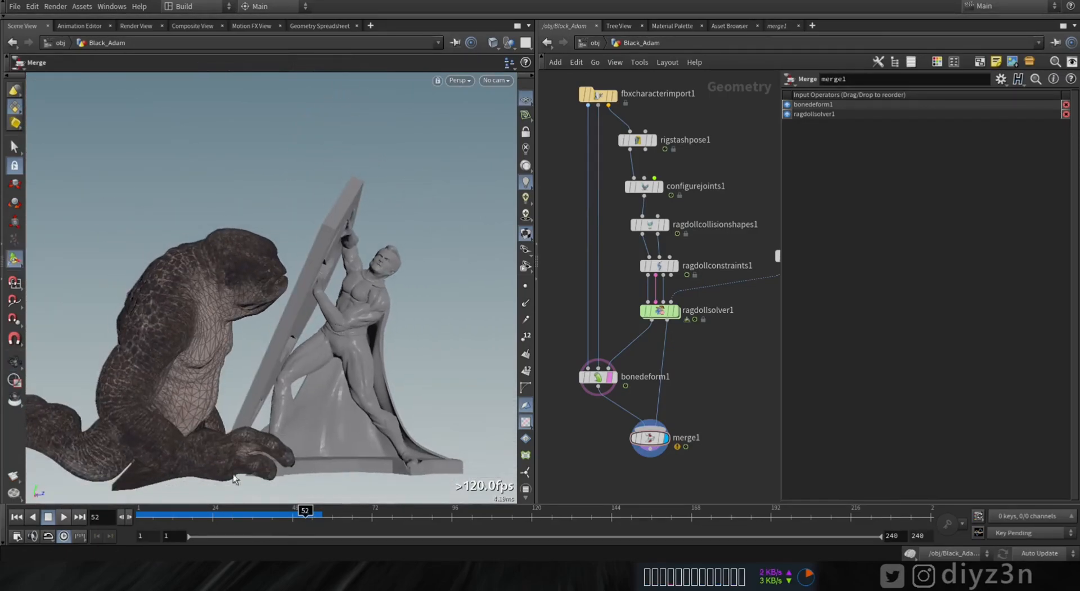
pyautogui.click(16, 517)
pyautogui.moveTo(735, 294); pyautogui.dragTo(610, 313, button='middle')
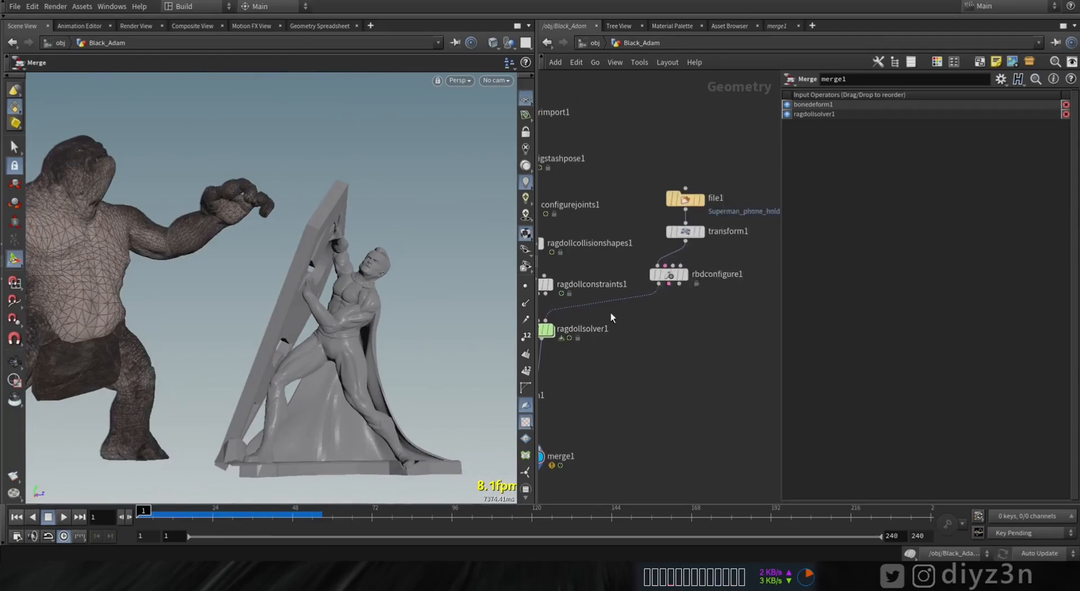
pyautogui.click(673, 281)
pyautogui.click(855, 286)
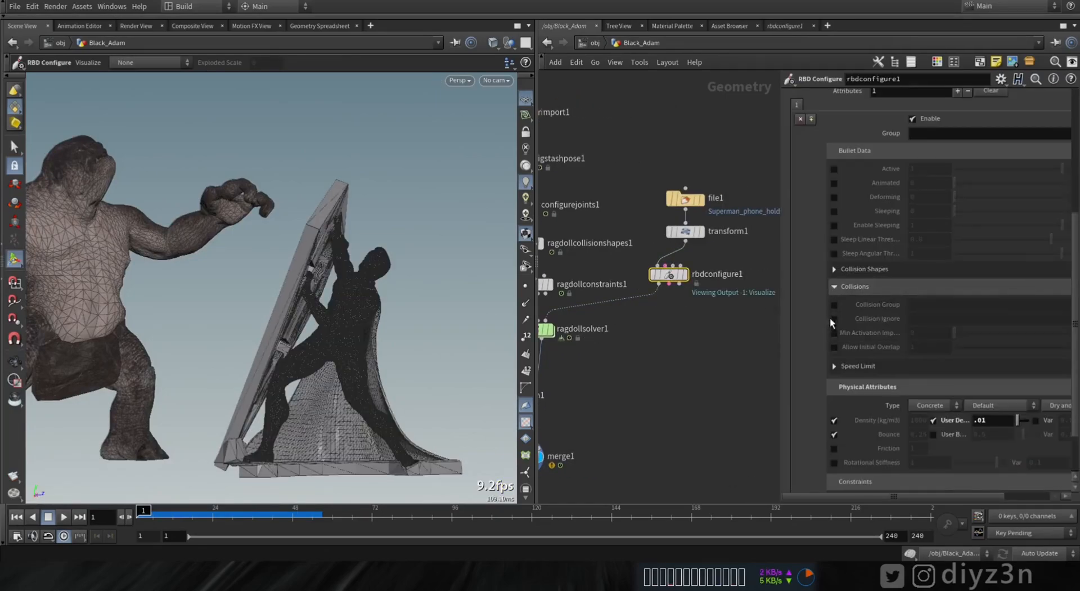
pyautogui.click(864, 269)
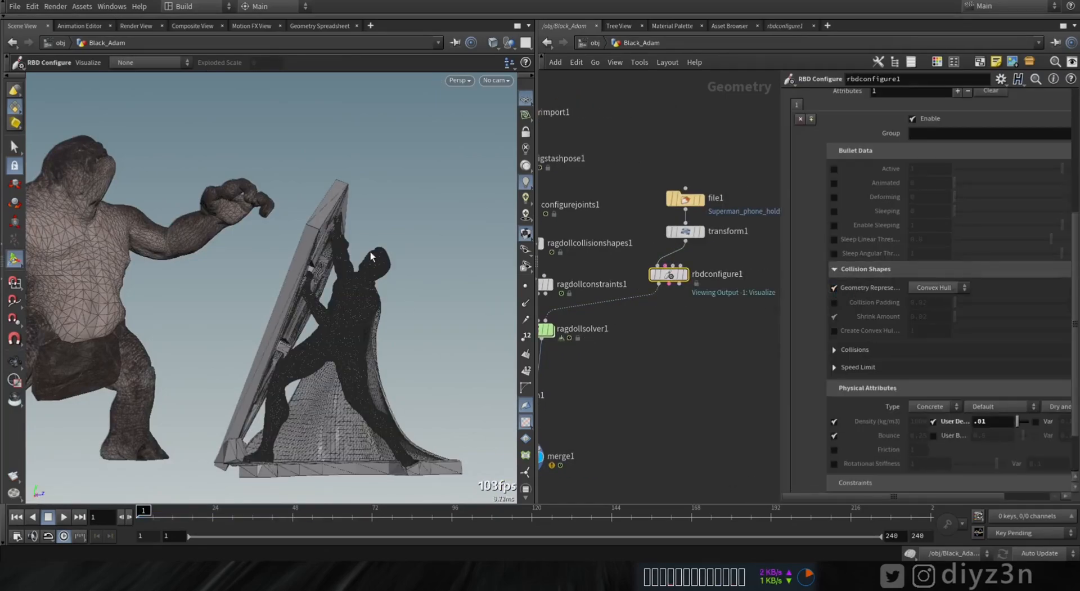
pyautogui.click(924, 291)
pyautogui.click(871, 311)
pyautogui.press('Escape')
pyautogui.moveTo(242, 281); pyautogui.dragTo(258, 323)
pyautogui.press('Return')
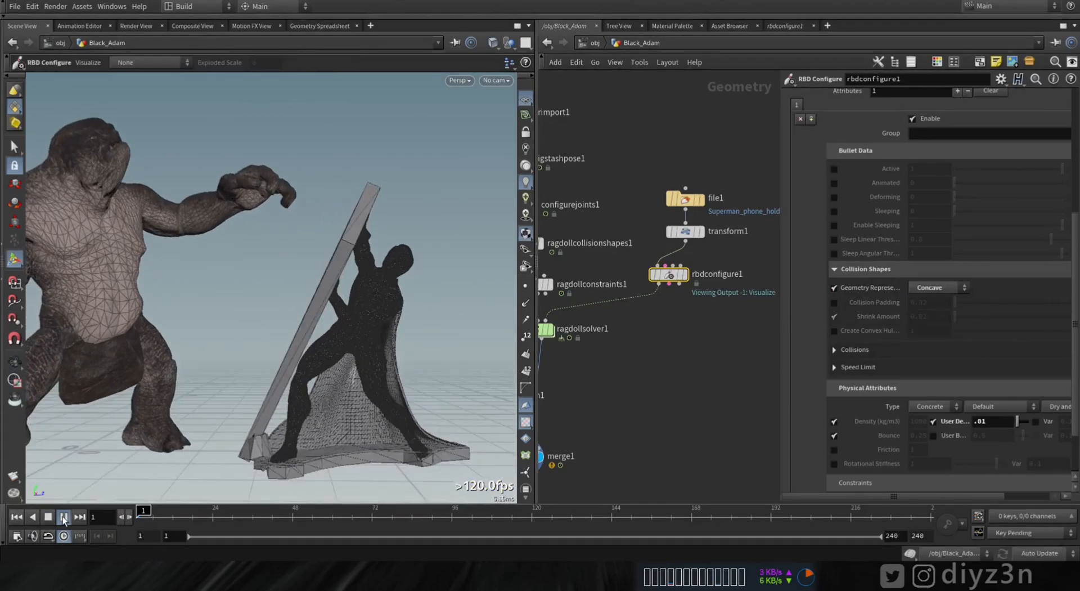
# - Play the simulation with the concave statue, stop after the impact, and examine the gap between the head and the slab
pyautogui.click(64, 518)
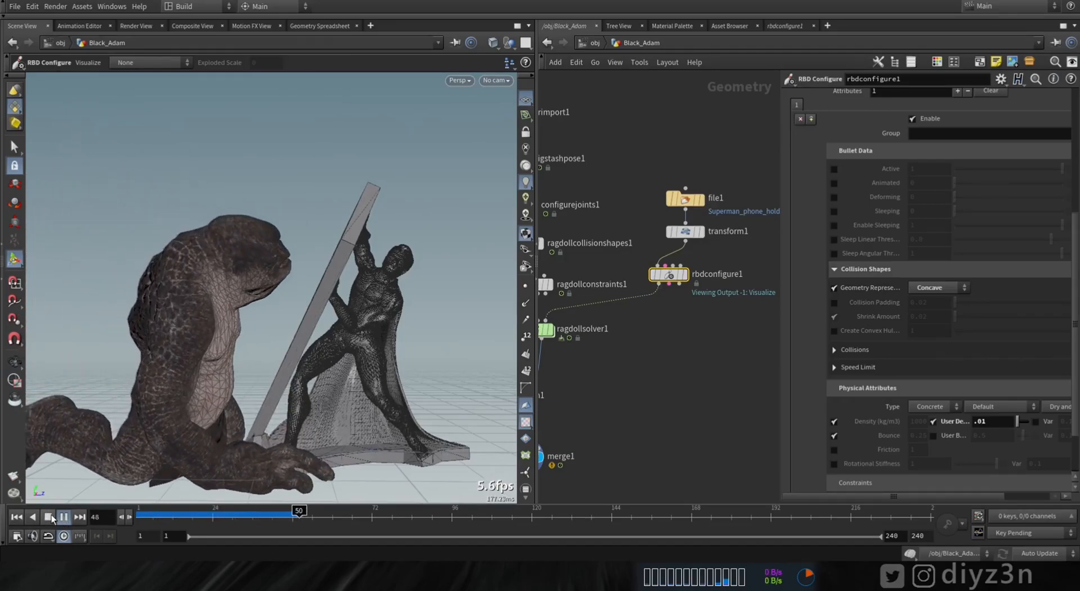
pyautogui.click(51, 518)
pyautogui.moveTo(364, 366); pyautogui.dragTo(311, 302)
pyautogui.moveTo(311, 301); pyautogui.dragTo(384, 335, button='right')
pyautogui.click(664, 339)
pyautogui.click(663, 354)
pyautogui.keyDown('alt'); pyautogui.moveTo(372, 438); pyautogui.dragTo(333, 352); pyautogui.keyUp('alt')
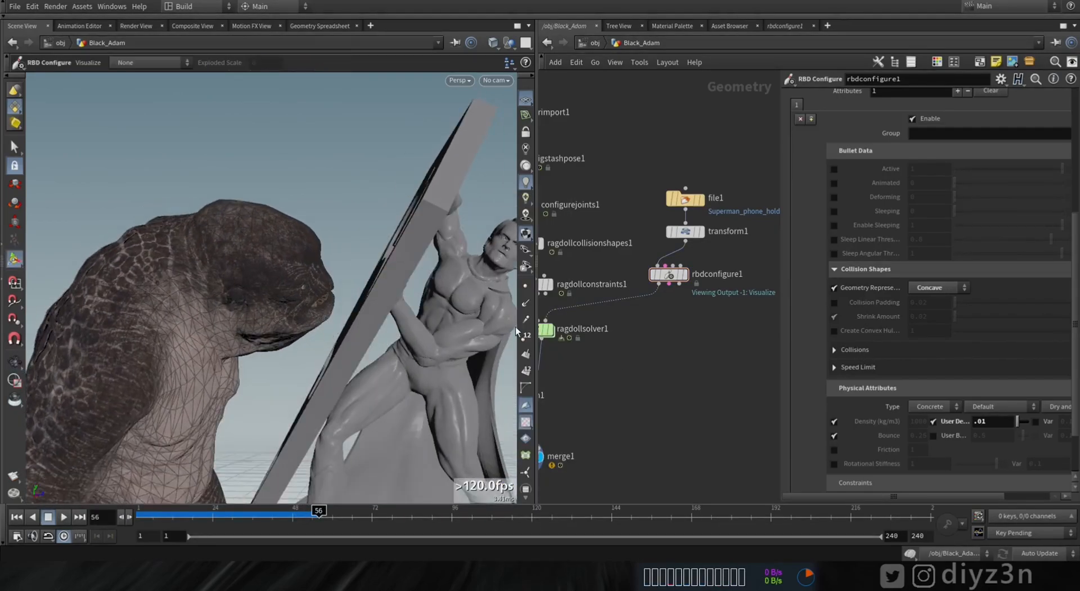
# - Turn off the geometry representation override in rbdconfigure1's collision shapes and go back to frame 1
pyautogui.click(834, 288)
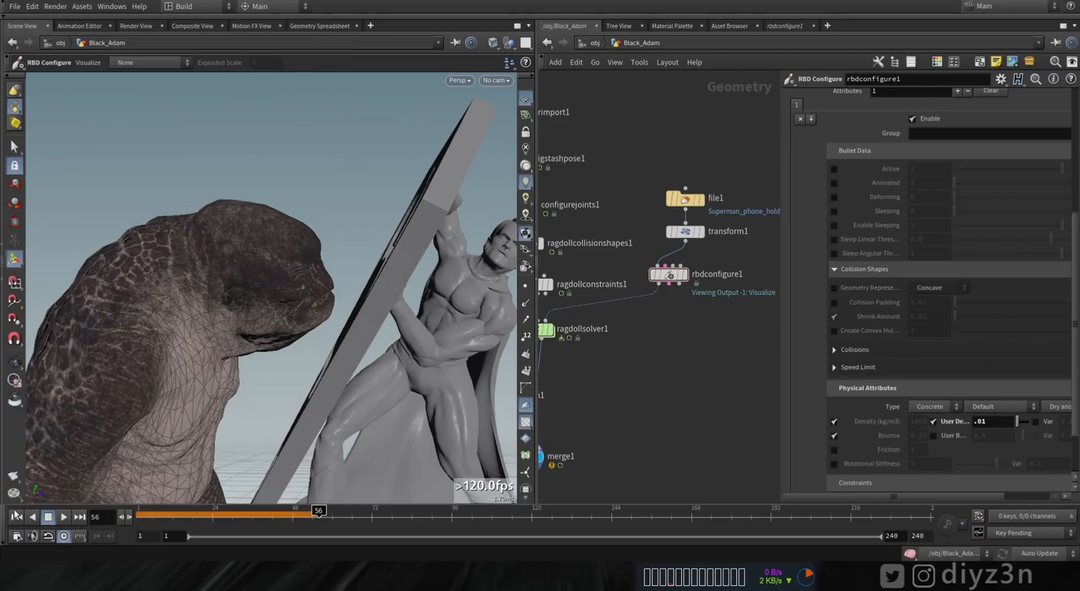
pyautogui.keyDown('alt'); pyautogui.moveTo(387, 257); pyautogui.dragTo(202, 259, button='right'); pyautogui.keyUp('alt')
pyautogui.keyDown('alt'); pyautogui.moveTo(203, 259); pyautogui.dragTo(253, 278); pyautogui.keyUp('alt')
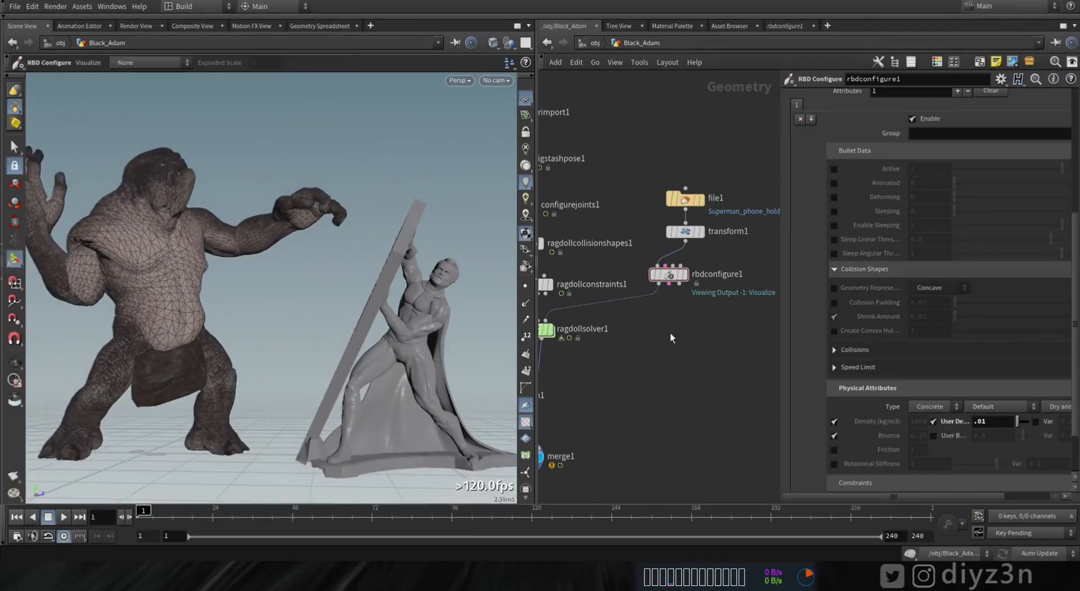
# - Show ragdollsolver1's collision shapes as guide geometry, play the simulation, and examine the shapes around the character up close
pyautogui.moveTo(660, 340); pyautogui.dragTo(737, 378, button='middle')
pyautogui.click(601, 372)
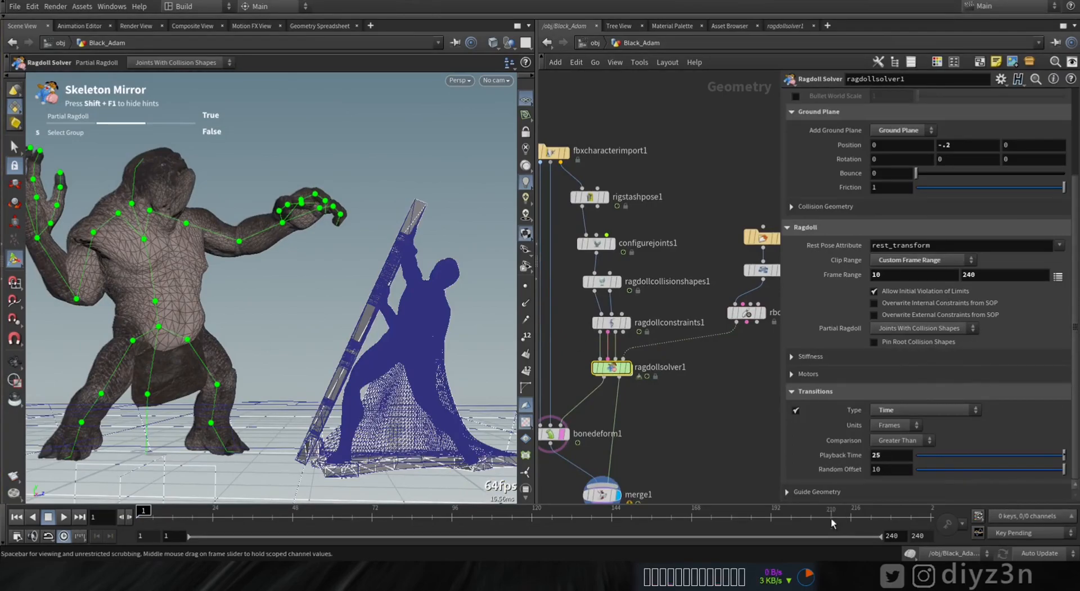
pyautogui.click(816, 491)
pyautogui.scroll(-2, 816, 491)
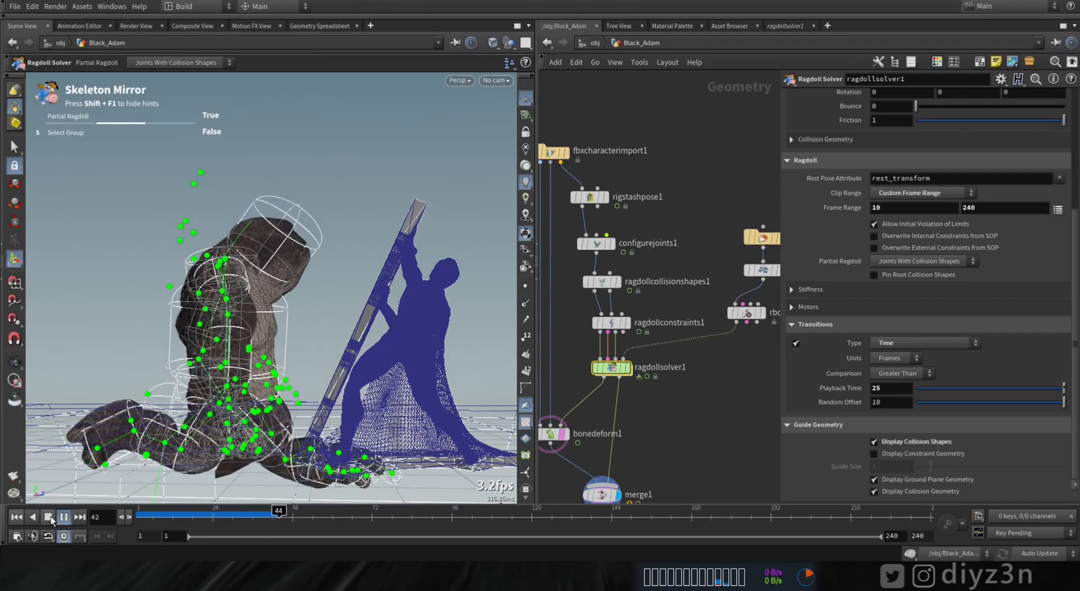
pyautogui.click(49, 518)
pyautogui.keyDown('alt'); pyautogui.moveTo(338, 304); pyautogui.dragTo(675, 292, button='right'); pyautogui.keyUp('alt')
pyautogui.keyDown('alt'); pyautogui.moveTo(401, 328); pyautogui.dragTo(346, 227); pyautogui.keyUp('alt')
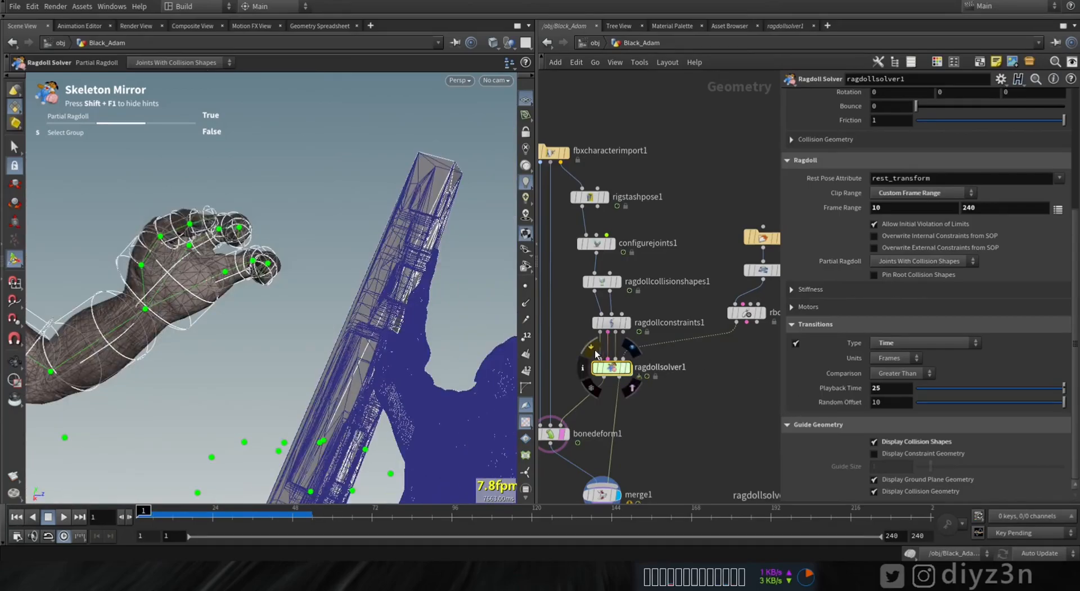
# - Bypass ragdollsolver1 and bring up ragdollcollisionshapes1 to inspect the capsules around the character's head
pyautogui.click(592, 346)
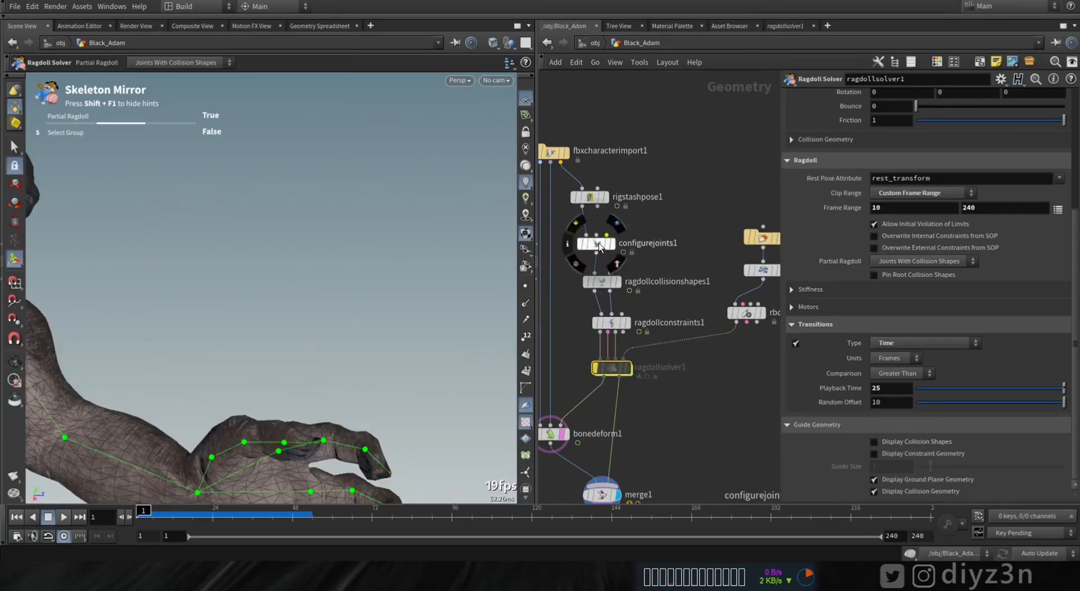
pyautogui.click(600, 248)
pyautogui.click(602, 282)
pyautogui.keyDown('alt'); pyautogui.moveTo(225, 271); pyautogui.dragTo(104, 263, button='right'); pyautogui.keyUp('alt')
pyautogui.keyDown('alt'); pyautogui.moveTo(104, 264); pyautogui.dragTo(237, 320, button='middle'); pyautogui.keyUp('alt')
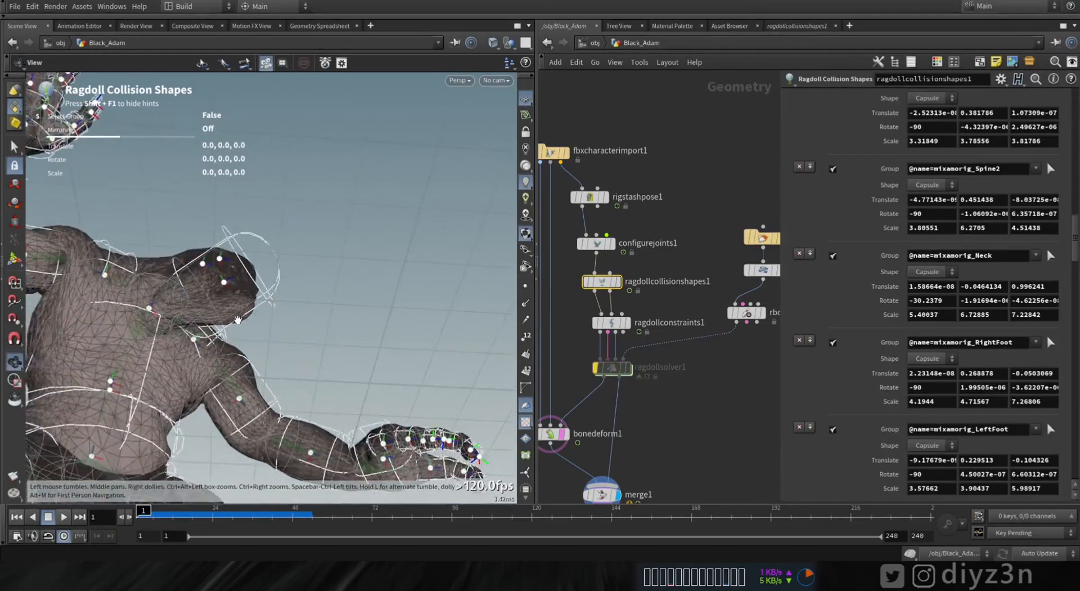
pyautogui.keyDown('alt'); pyautogui.moveTo(237, 320); pyautogui.dragTo(198, 278); pyautogui.keyUp('alt')
pyautogui.keyDown('alt'); pyautogui.moveTo(198, 277); pyautogui.dragTo(272, 273, button='right'); pyautogui.keyUp('alt')
# - Tighten the mixamorig_Neck capsule around the head, reducing its Z scale to about 5.37 and shifting it to about 0, -0.14, 0.84
pyautogui.click(276, 275)
pyautogui.moveTo(438, 264)
pyautogui.keyDown('alt'); pyautogui.mouseDown()
pyautogui.moveTo(417, 282)
pyautogui.moveTo(434, 272)
pyautogui.mouseUp(); pyautogui.keyUp('alt')
pyautogui.moveTo(430, 213); pyautogui.dragTo(363, 239)
pyautogui.keyDown('alt'); pyautogui.moveTo(351, 290); pyautogui.dragTo(386, 278); pyautogui.keyUp('alt')
pyautogui.moveTo(386, 278); pyautogui.dragTo(370, 283, button='middle')
pyautogui.keyDown('alt'); pyautogui.moveTo(370, 282); pyautogui.dragTo(281, 236, button='right'); pyautogui.keyUp('alt')
pyautogui.keyDown('alt'); pyautogui.moveTo(360, 253); pyautogui.dragTo(292, 155, button='middle'); pyautogui.keyUp('alt')
pyautogui.keyDown('alt'); pyautogui.moveTo(315, 315); pyautogui.dragTo(270, 335); pyautogui.keyUp('alt')
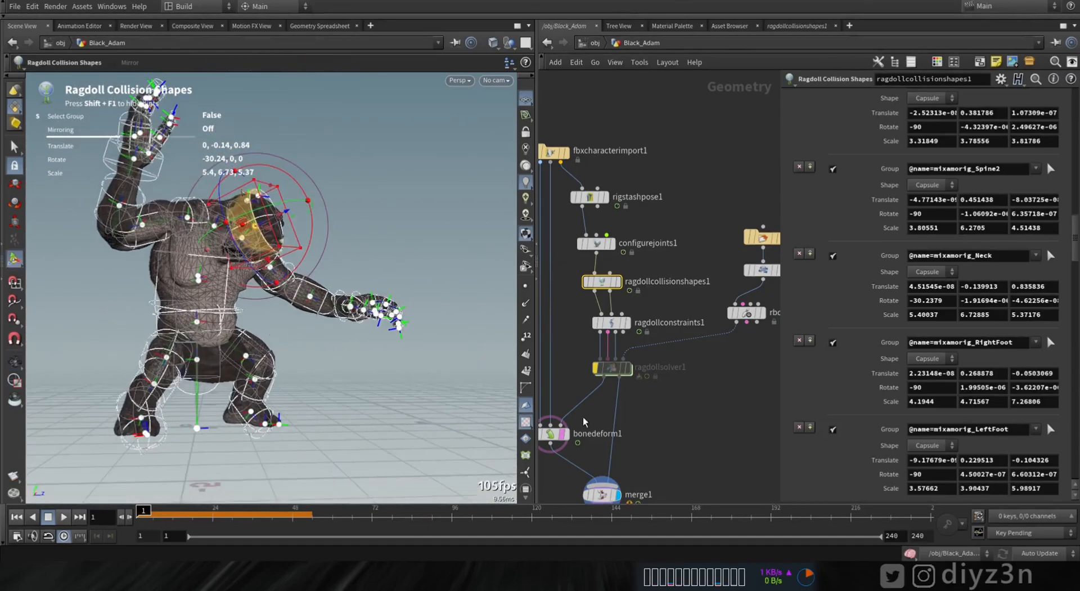
# - Re-enable ragdollsolver1, select merge1, and replay the merged simulation to test the tightened neck capsule
pyautogui.click(606, 497)
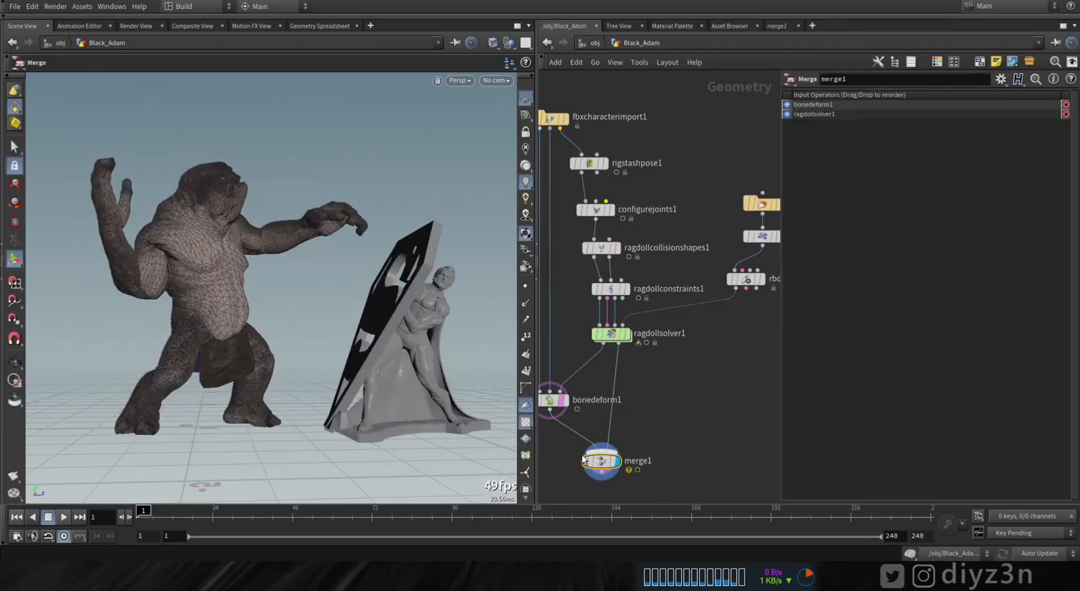
pyautogui.press('Return')
pyautogui.click(61, 517)
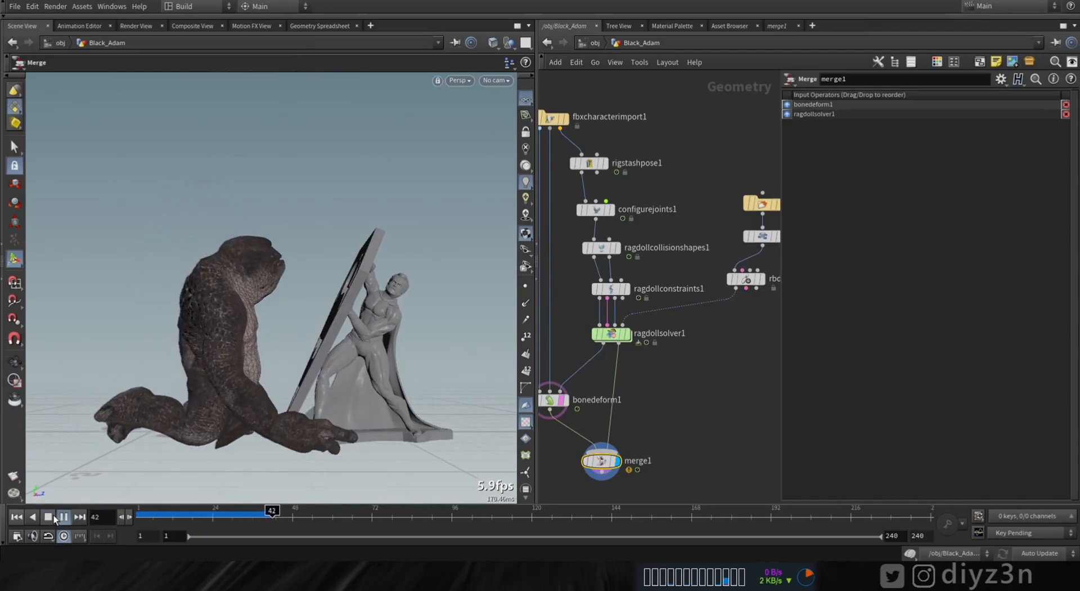
pyautogui.click(52, 516)
pyautogui.keyDown('alt'); pyautogui.moveTo(414, 386); pyautogui.dragTo(292, 334); pyautogui.keyUp('alt')
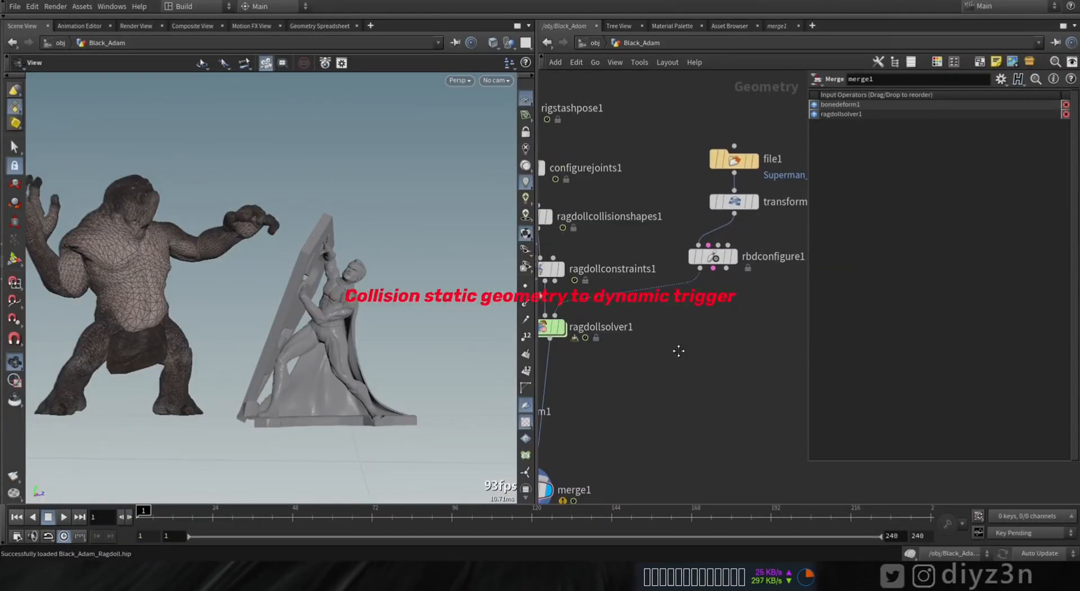
# - Play the simulation against the unfractured statue, stop after the impact, and return to frame 1
pyautogui.click(63, 516)
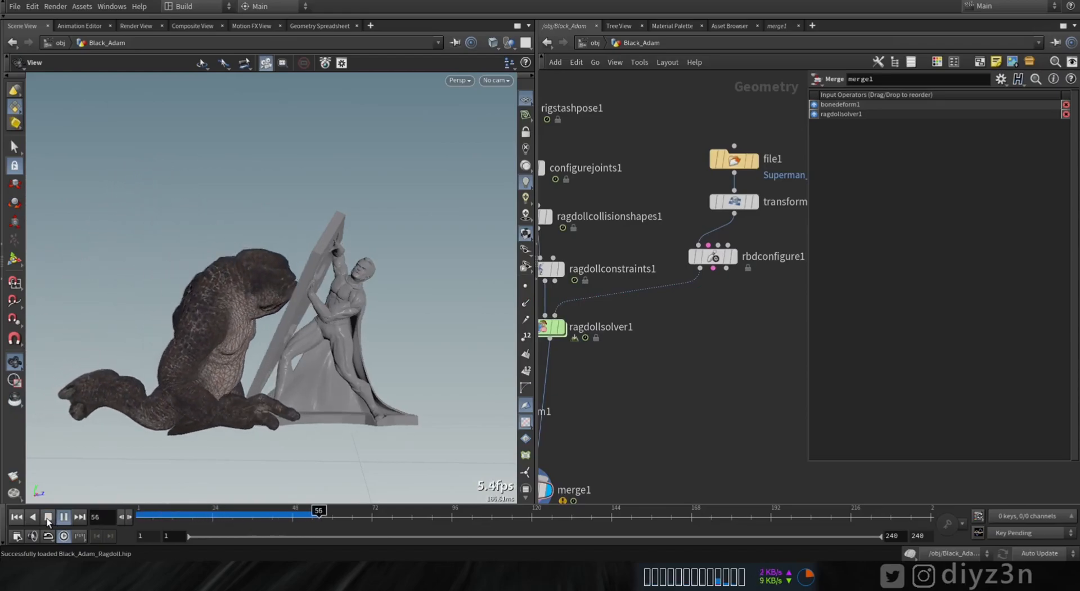
pyautogui.click(48, 520)
pyautogui.click(19, 519)
# - Insert an RBD Material Fracture node between transform1 and rbdconfigure1 and play the simulation to test the fractured statue
pyautogui.moveTo(712, 259); pyautogui.dragTo(742, 295)
pyautogui.press('Tab')
pyautogui.write('mater')
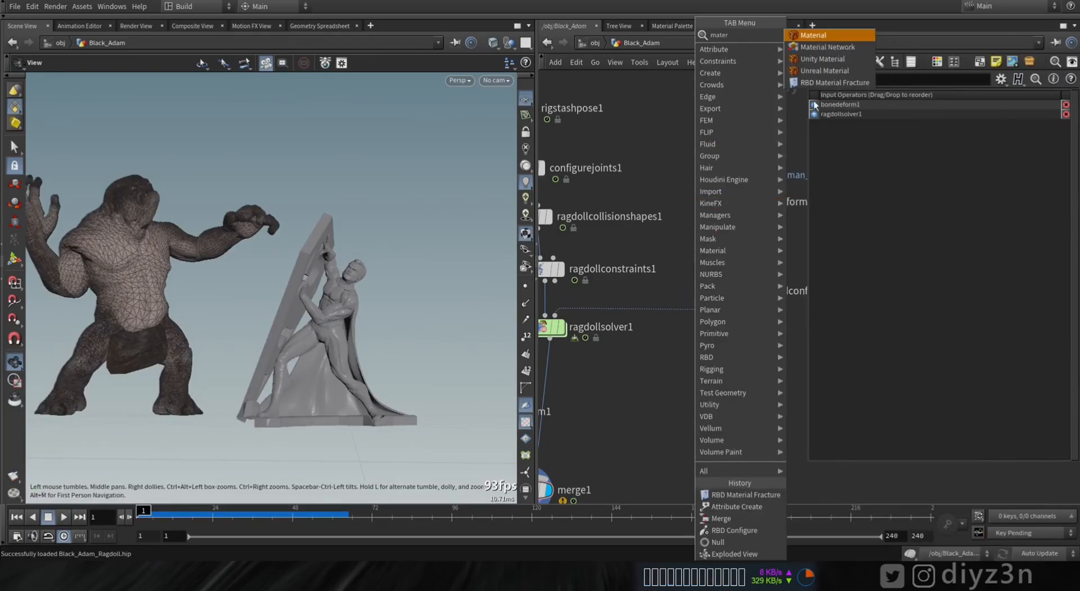
pyautogui.press('Return')
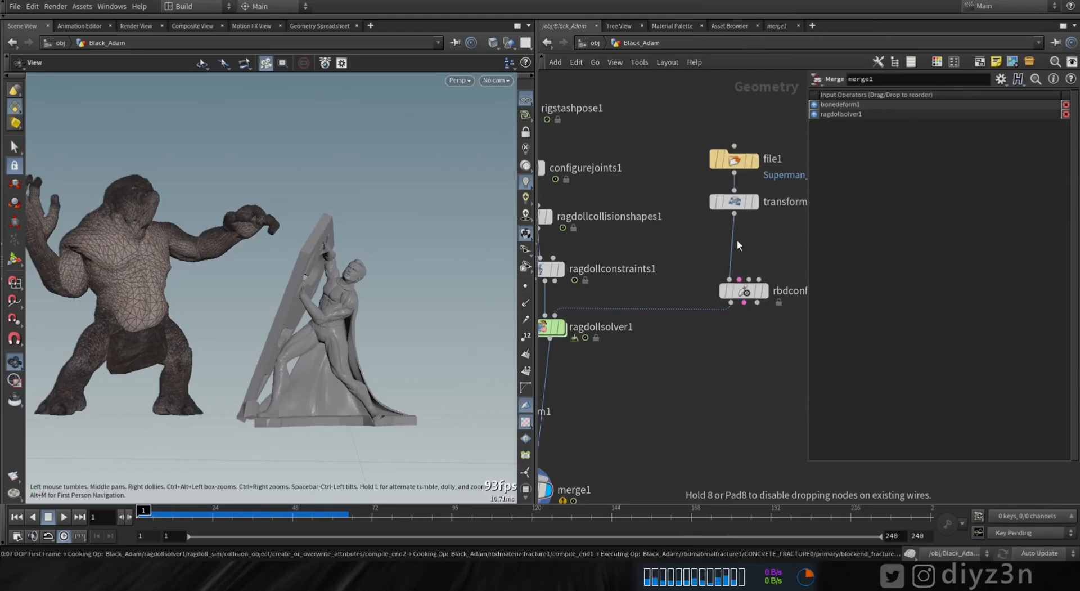
pyautogui.click(737, 241)
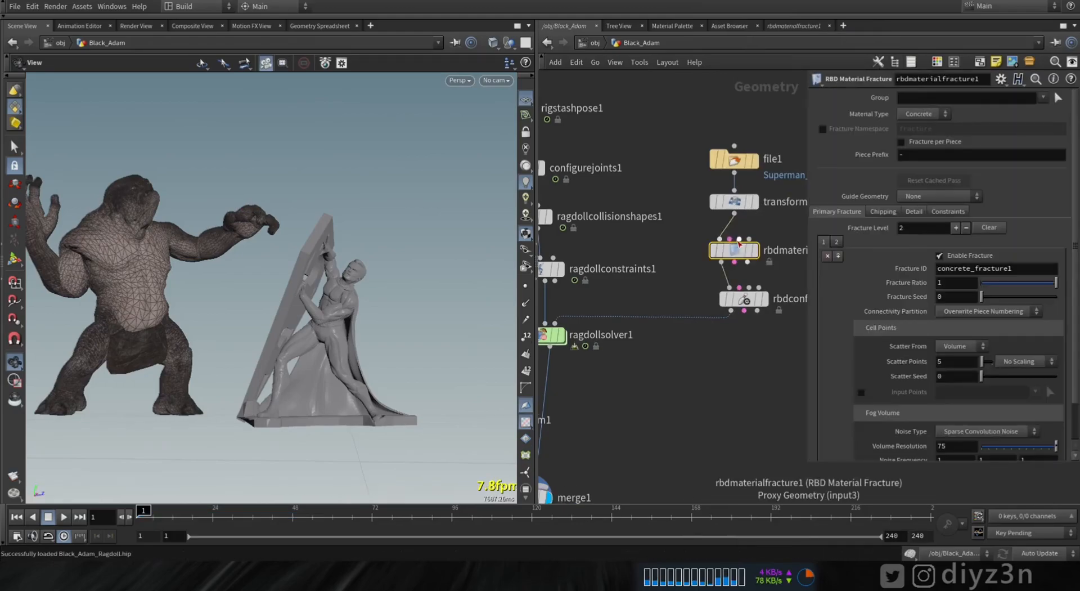
pyautogui.click(61, 516)
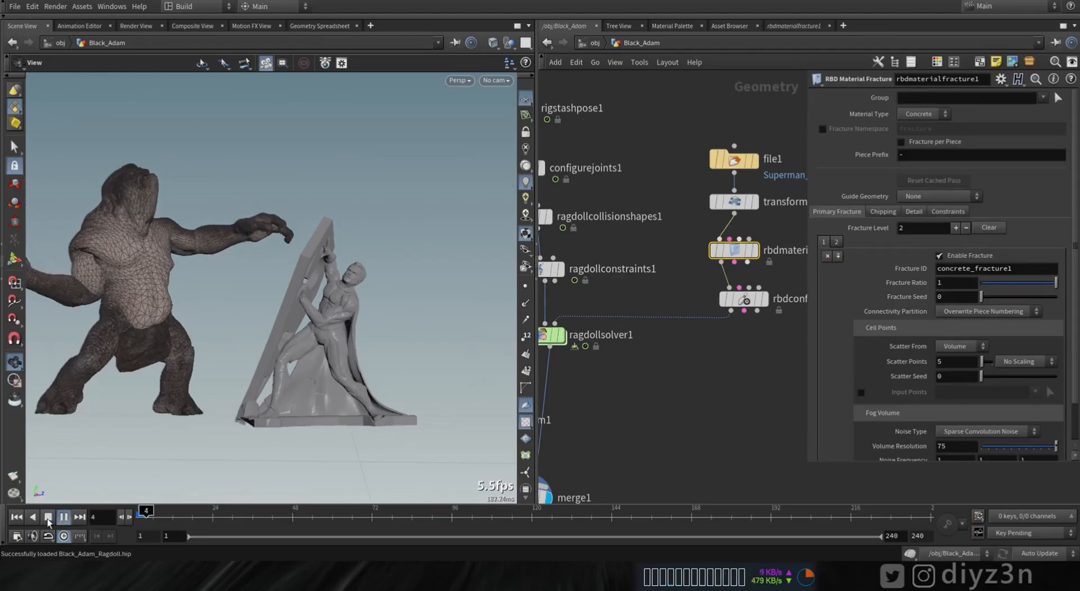
pyautogui.click(49, 517)
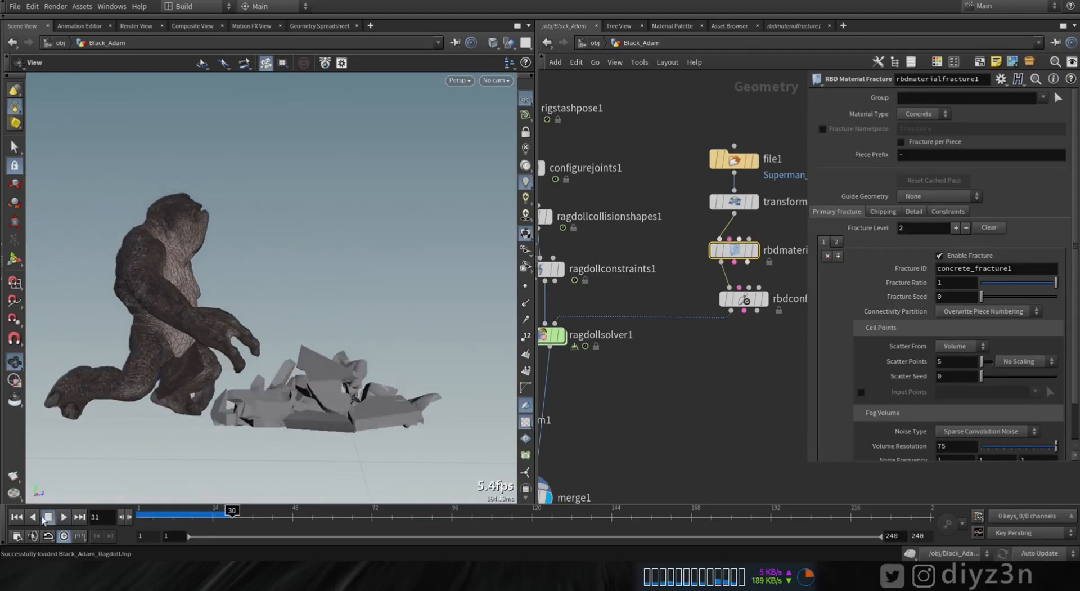
# - Enable the Active attribute on rbdconfigure1 with value 0 and scrub to frame 53 to locate the head's impact on the slab
pyautogui.moveTo(745, 299); pyautogui.dragTo(727, 294)
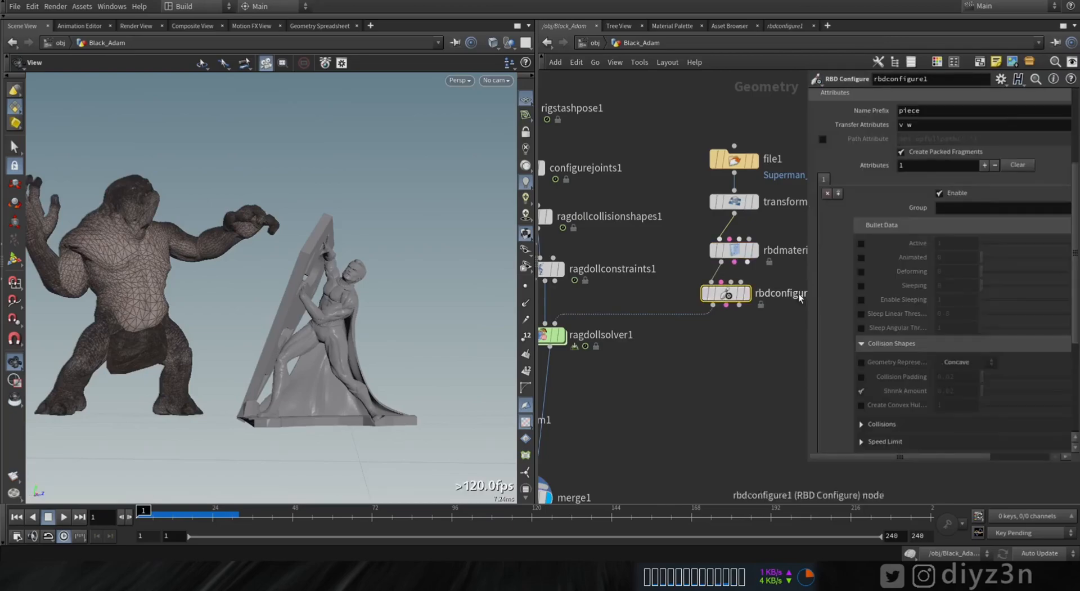
pyautogui.click(859, 244)
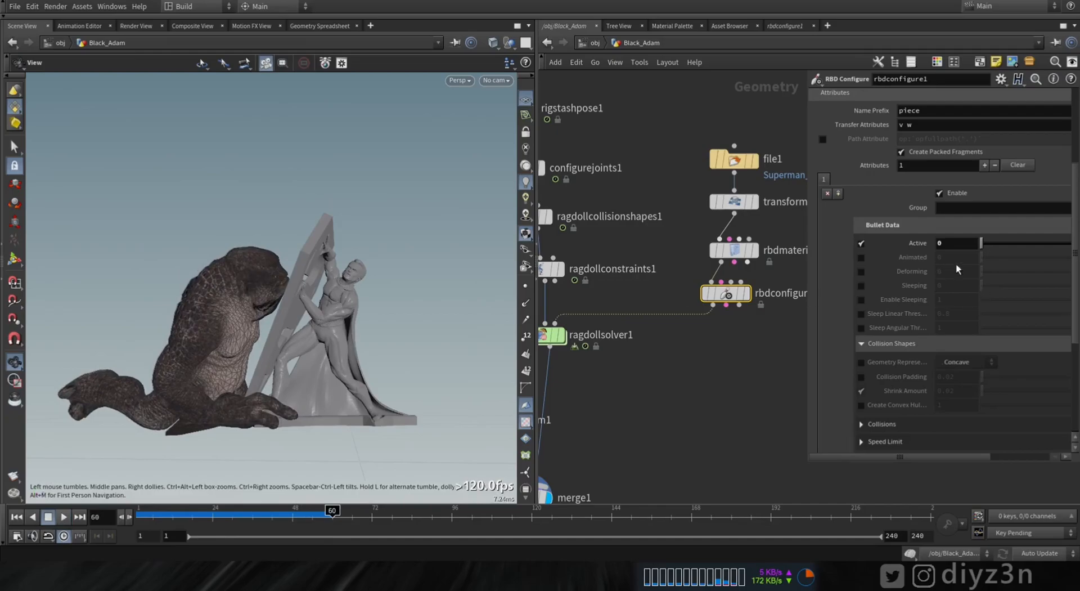
pyautogui.moveTo(312, 517); pyautogui.dragTo(309, 517)
pyautogui.moveTo(260, 324); pyautogui.dragTo(337, 304)
pyautogui.moveTo(337, 304); pyautogui.dragTo(362, 281, button='right')
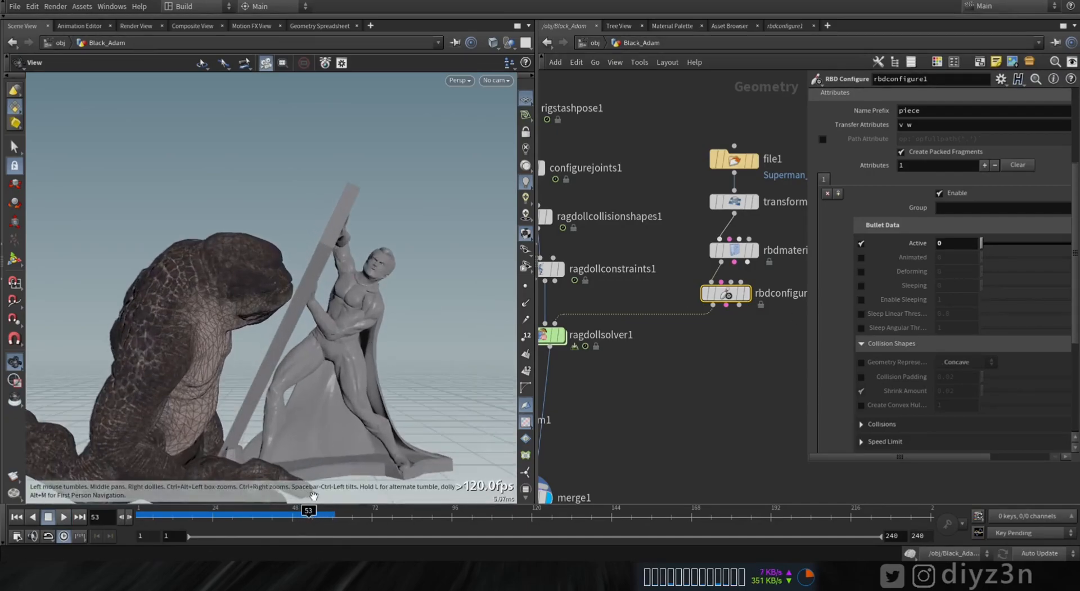
pyautogui.moveTo(311, 515); pyautogui.dragTo(313, 515)
# - Keyframe rbdconfigure1's Active value at 0 on frame 53 and 1 on frame 54
pyautogui.keyDown('alt'); pyautogui.click(952, 243); pyautogui.keyUp('alt')
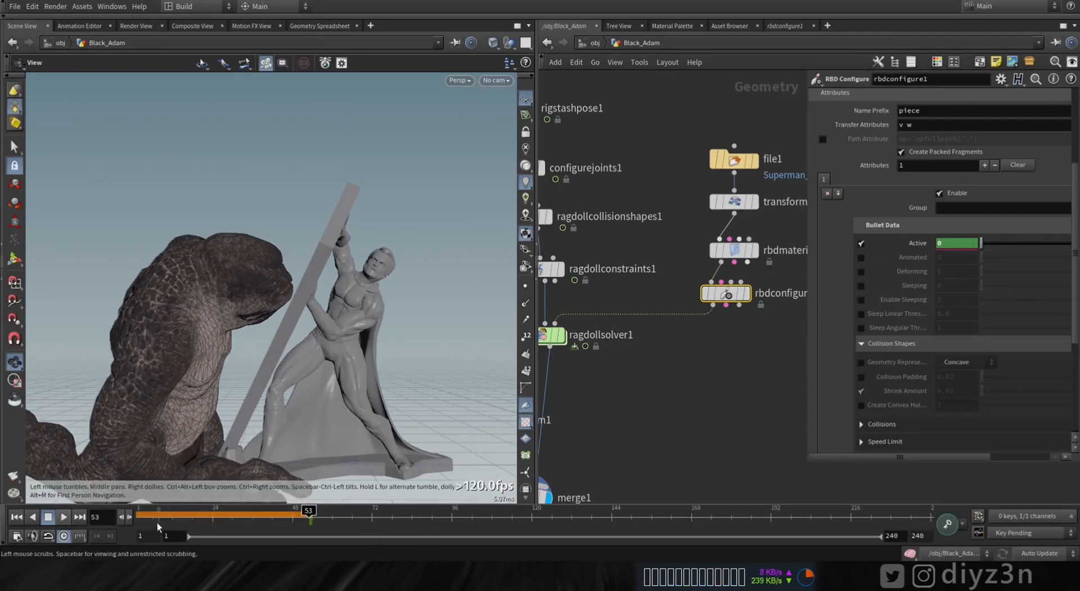
pyautogui.click(130, 517)
pyautogui.click(1024, 244)
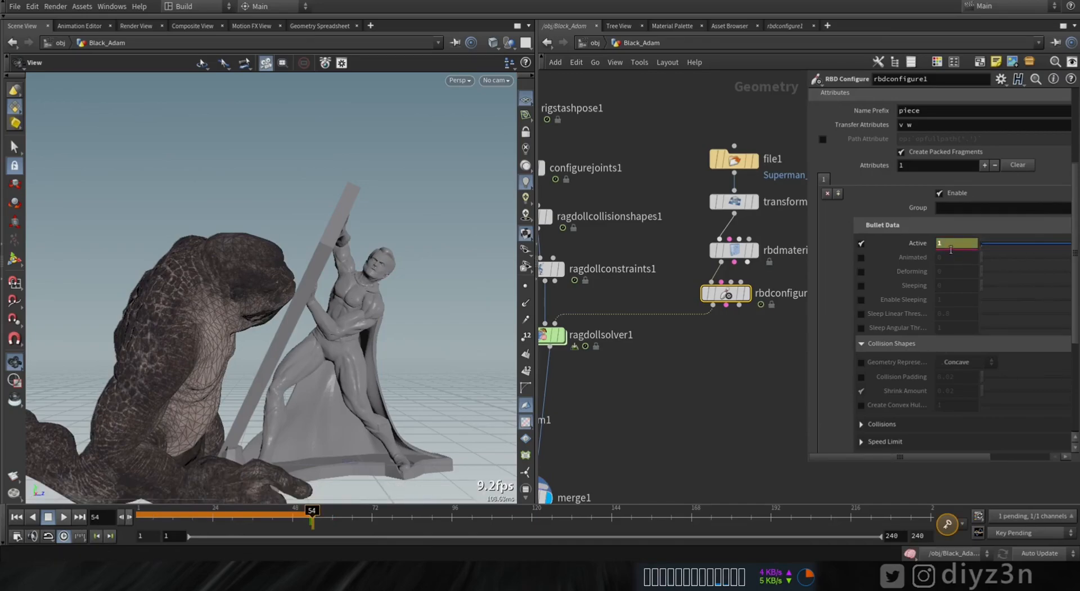
# - Replay the simulation from frame 1 to test the keyframed activation of the statue, and return to the start
pyautogui.click(18, 519)
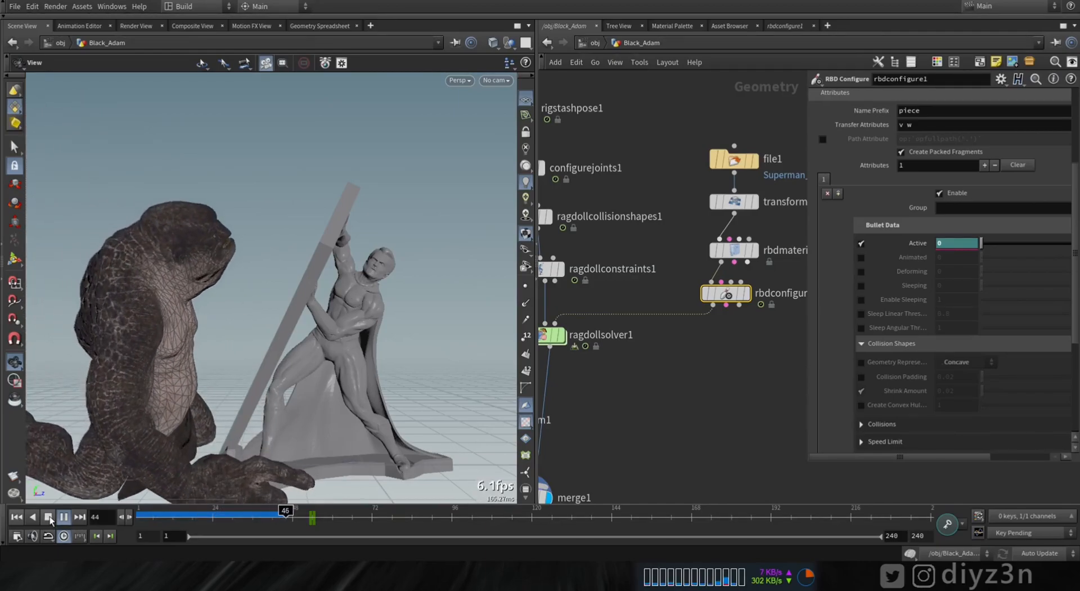
pyautogui.click(48, 516)
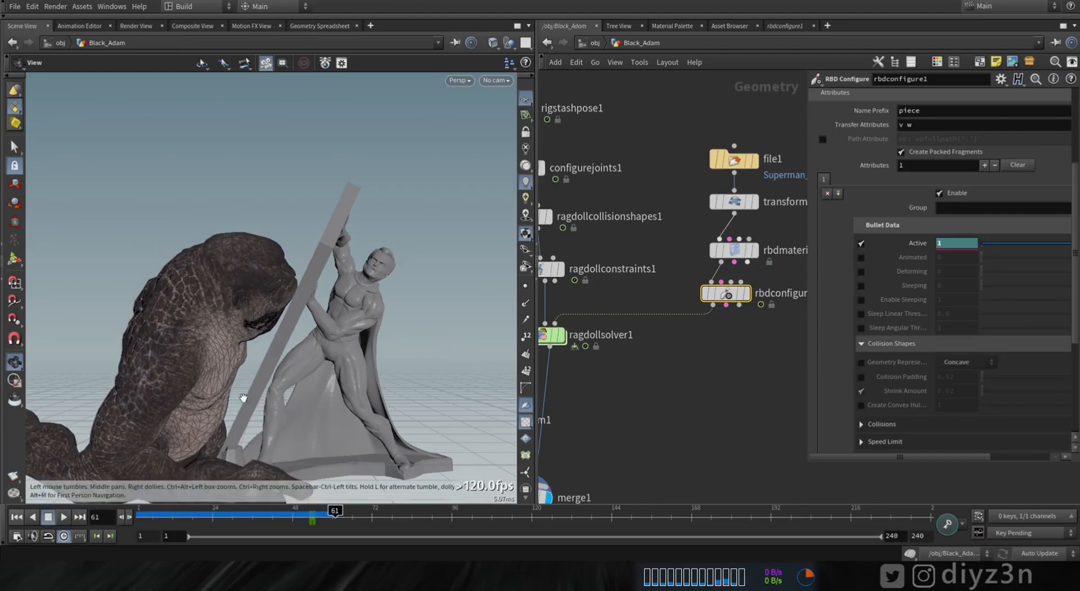
pyautogui.click(16, 517)
# - Enable Overwrite Attributes with active animated deforming in ragdollsolver1's collision geometry settings and review the simulation as a flipbook
pyautogui.moveTo(591, 394); pyautogui.dragTo(695, 367, button='middle')
pyautogui.click(645, 307)
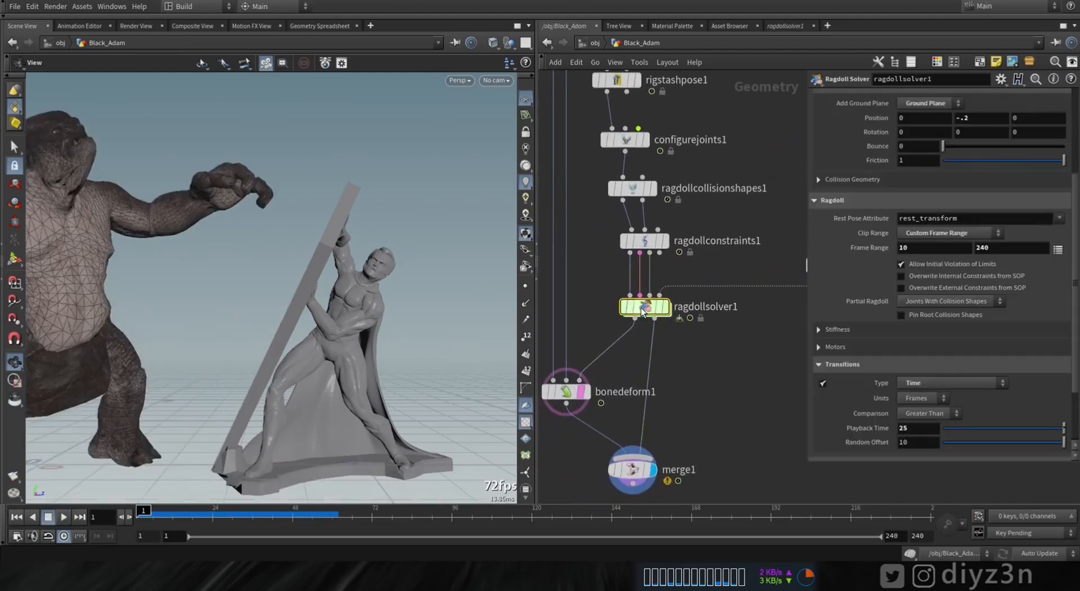
pyautogui.click(853, 179)
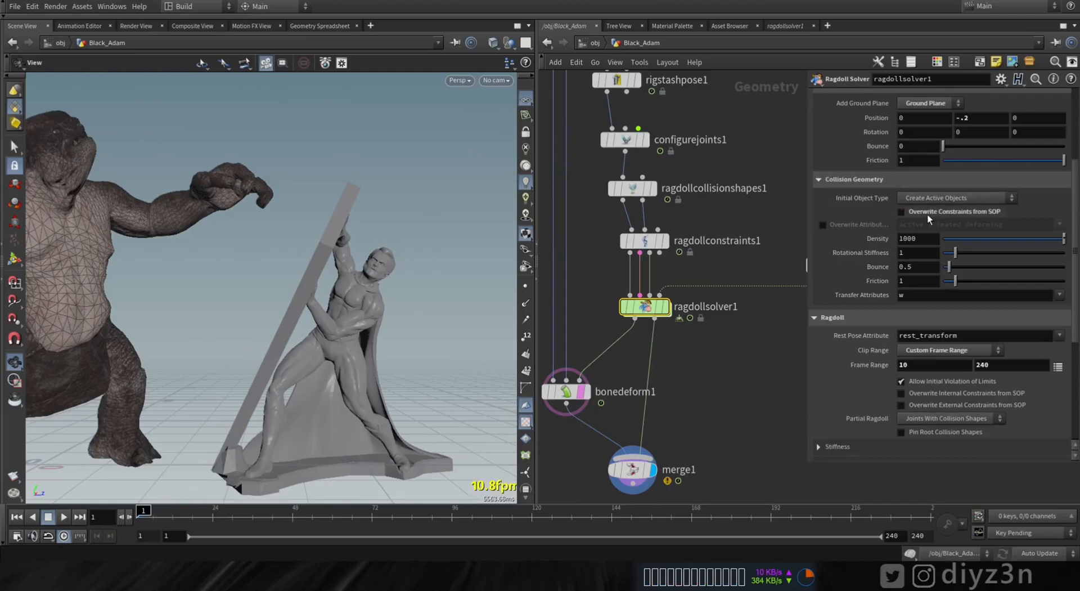
pyautogui.click(822, 224)
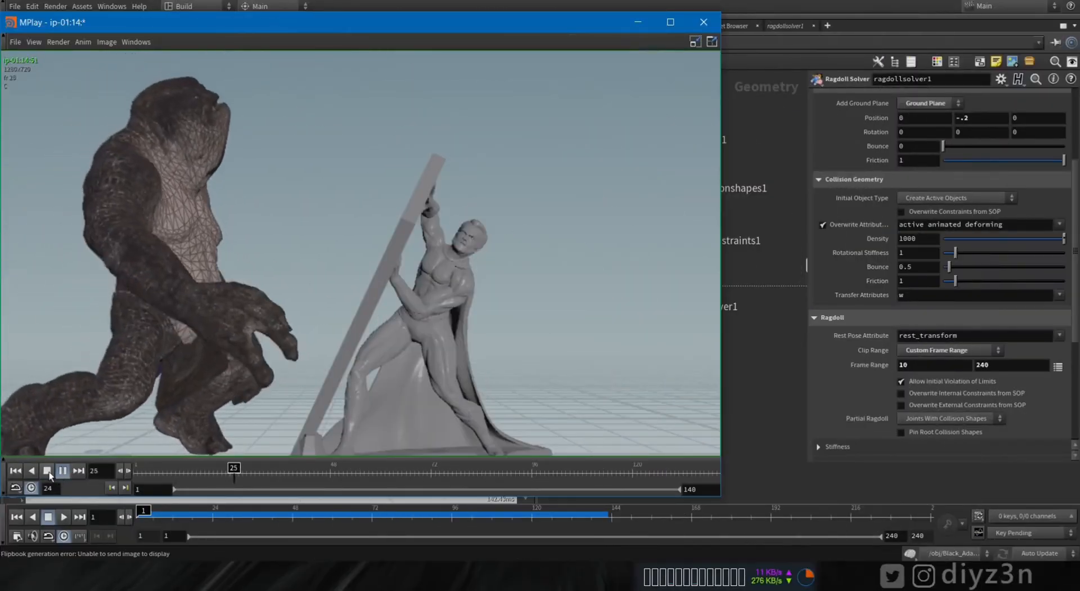
pyautogui.click(49, 472)
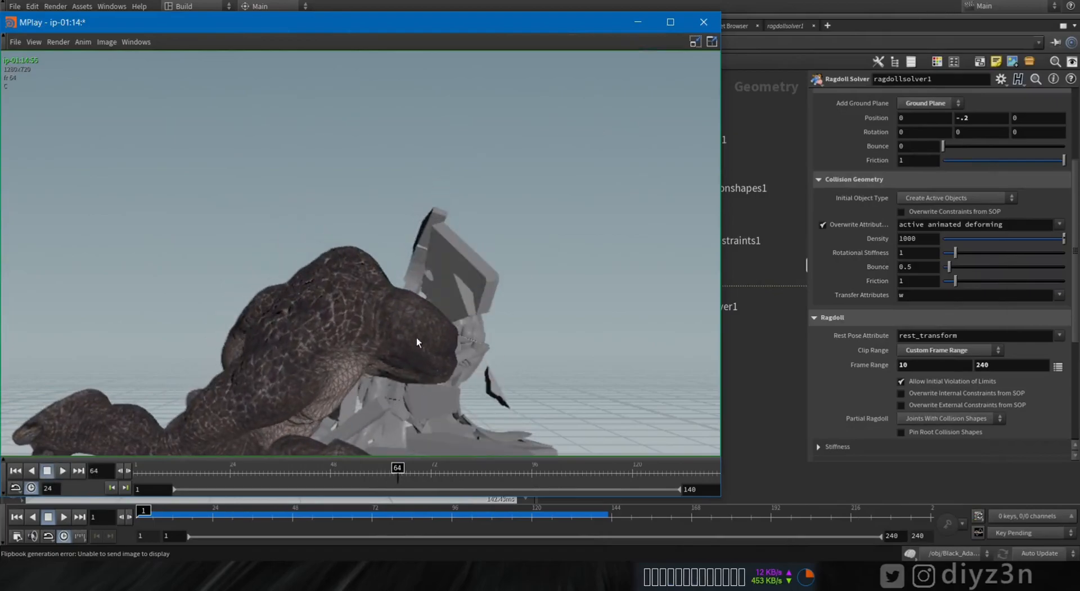
# - Add a POP Force with noise amplitude 100 inside ragdollsolver1's FORCES network and wire it into PRESOLVE
pyautogui.click(711, 43)
pyautogui.doubleClick(642, 308)
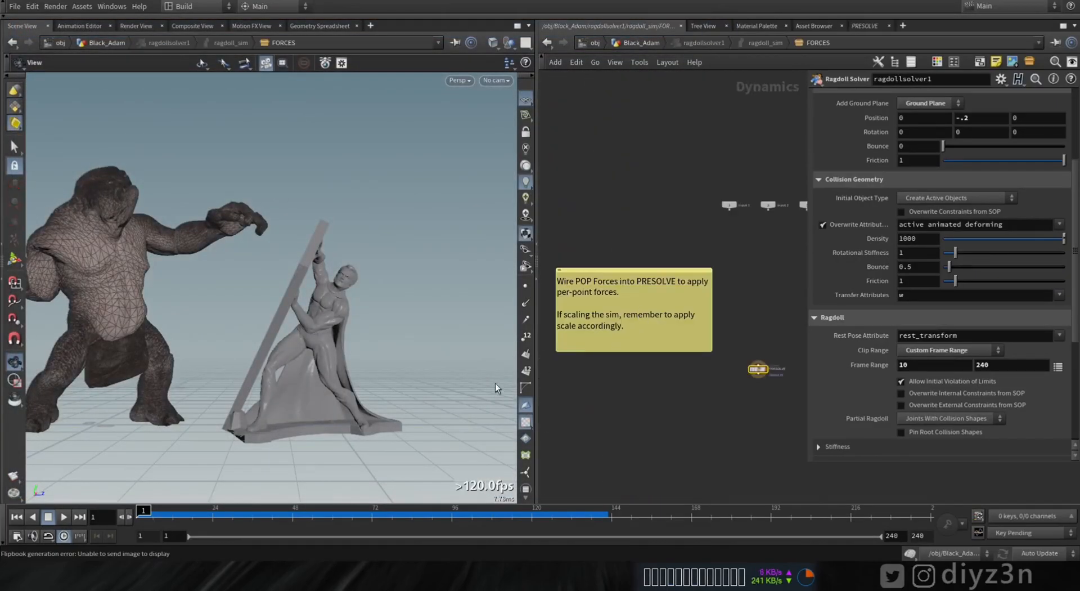
pyautogui.scroll(5, 718, 383)
pyautogui.moveTo(796, 376); pyautogui.dragTo(736, 374, button='middle')
pyautogui.press('Tab')
pyautogui.write('pop')
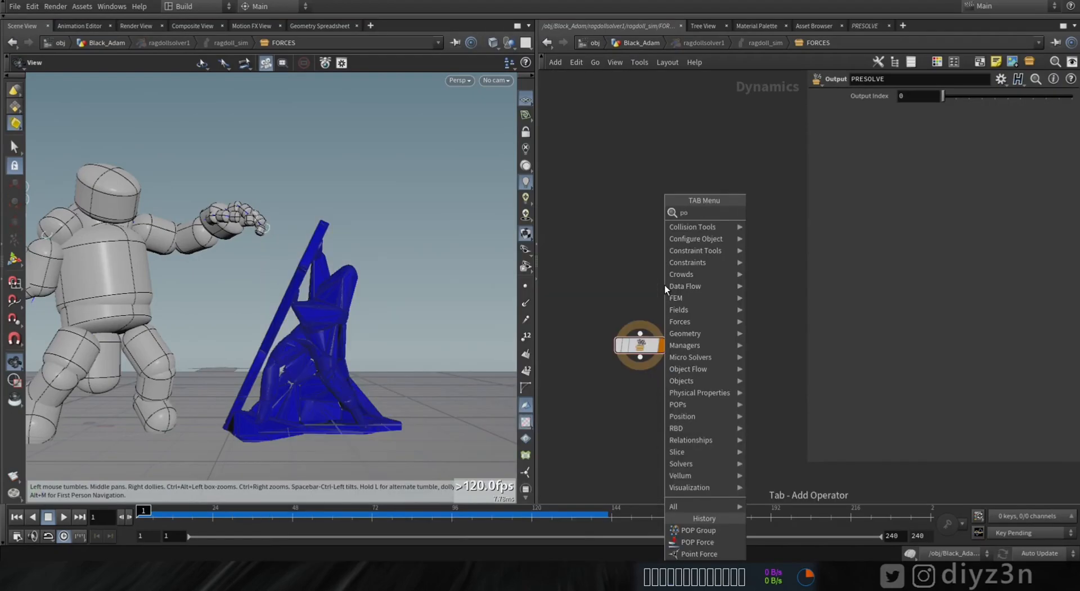
pyautogui.click(769, 293)
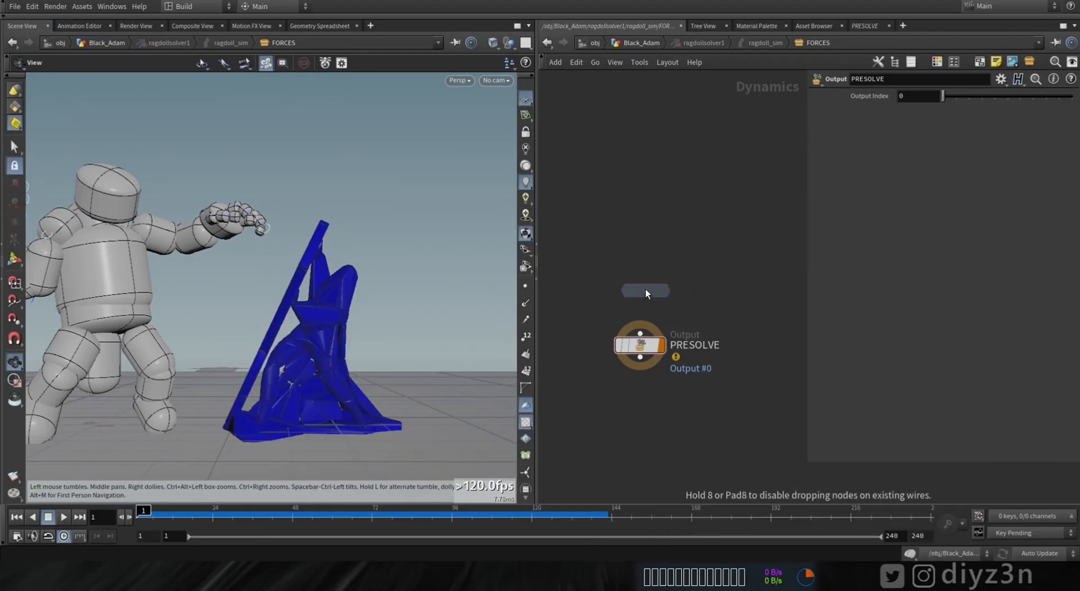
pyautogui.click(641, 294)
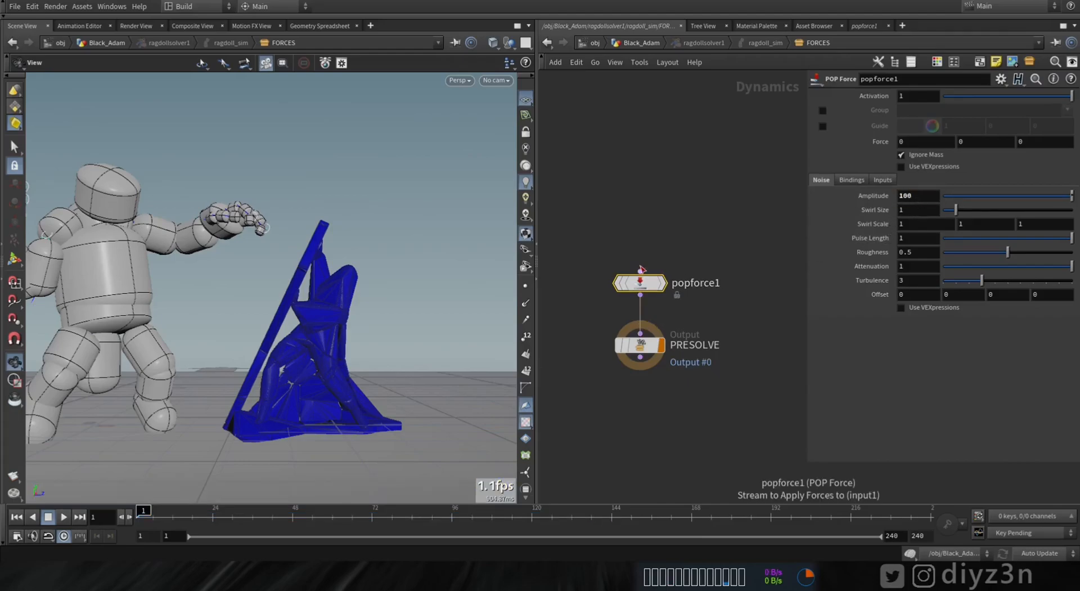
# - Insert a POP Group with group name lmt above popforce1 and restrict the force to that group
pyautogui.press('Tab')
pyautogui.write('gr')
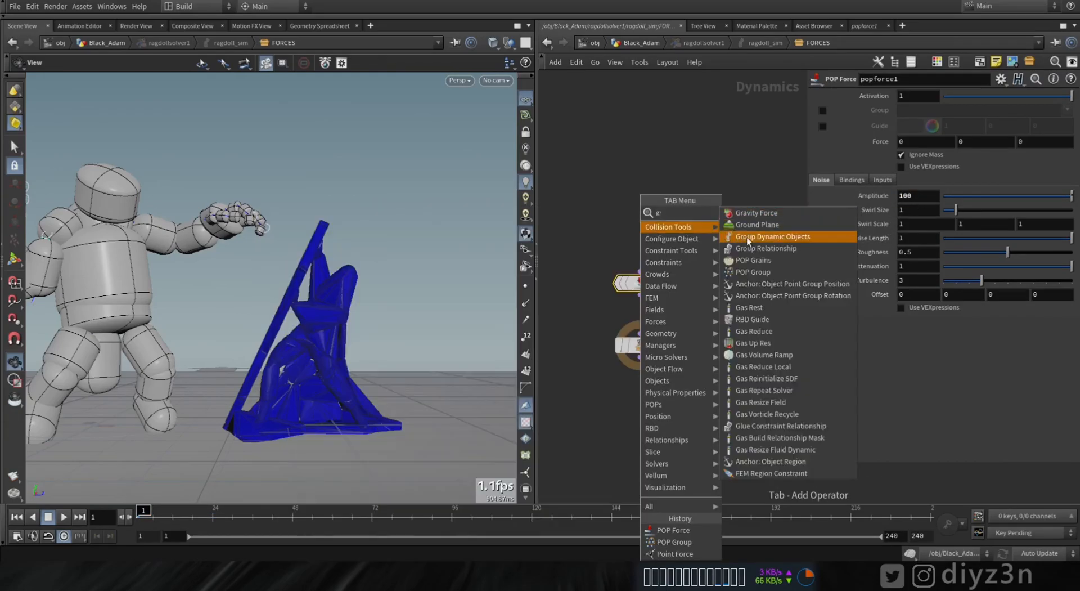
pyautogui.click(764, 272)
pyautogui.click(650, 225)
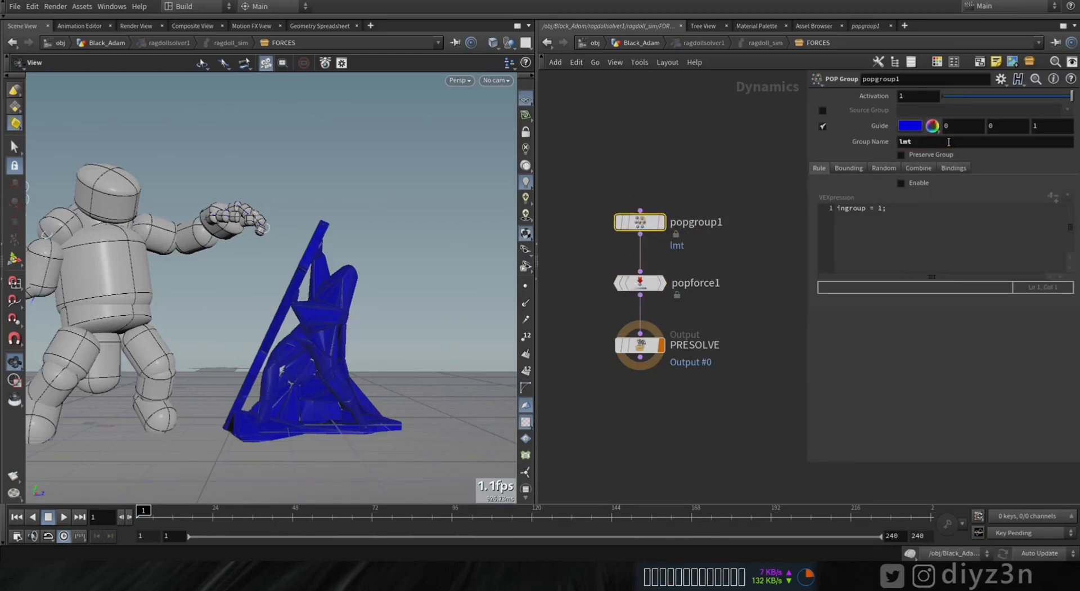
pyautogui.click(645, 283)
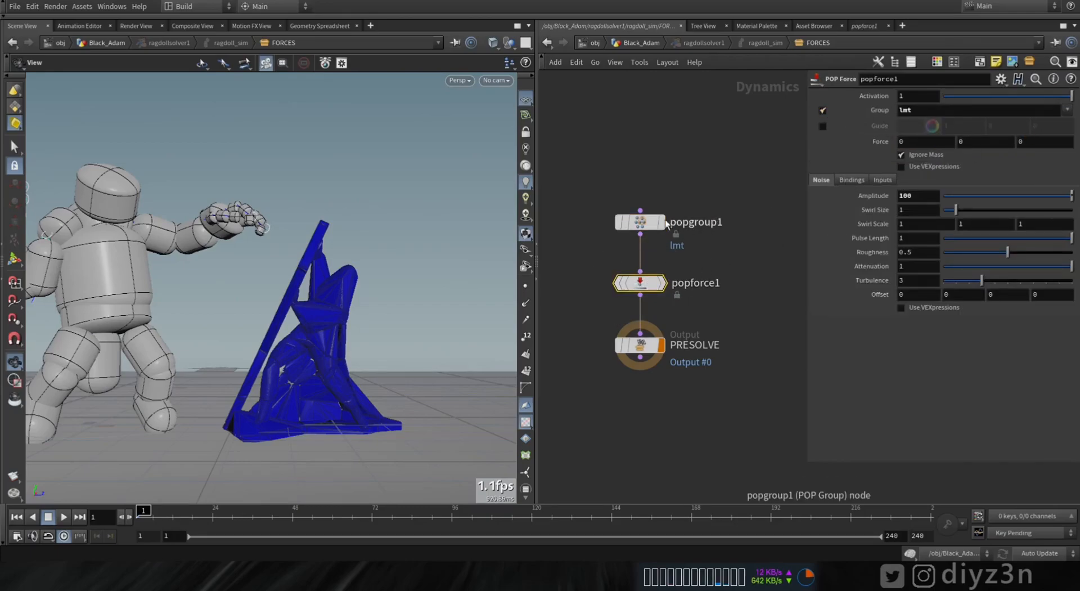
# - Enable bounding on popgroup1 and set its bounding type to Bounding Sphere
pyautogui.click(672, 223)
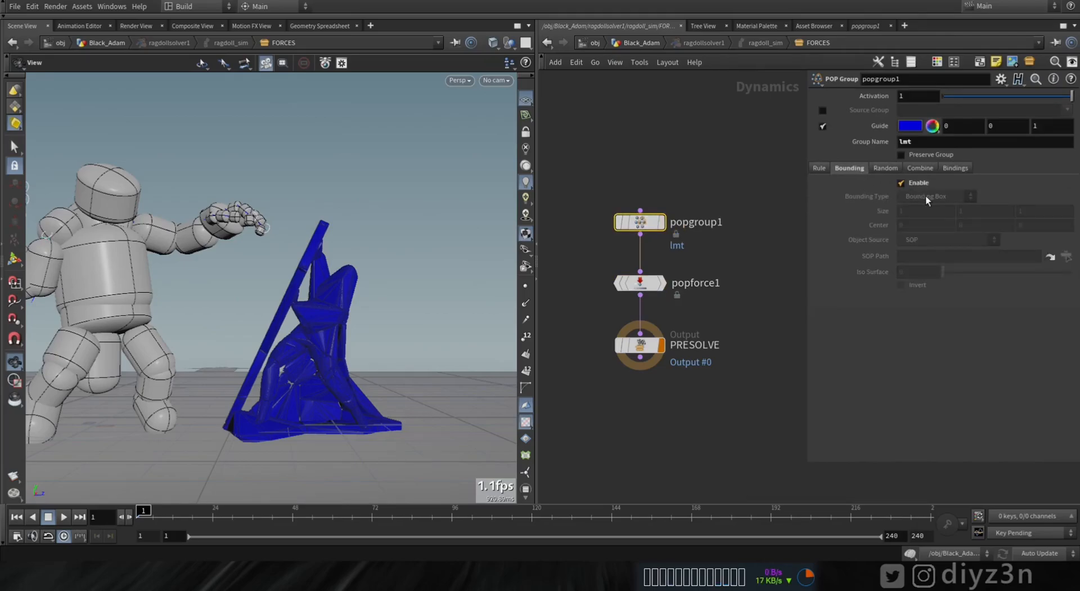
pyautogui.click(926, 196)
pyautogui.click(926, 206)
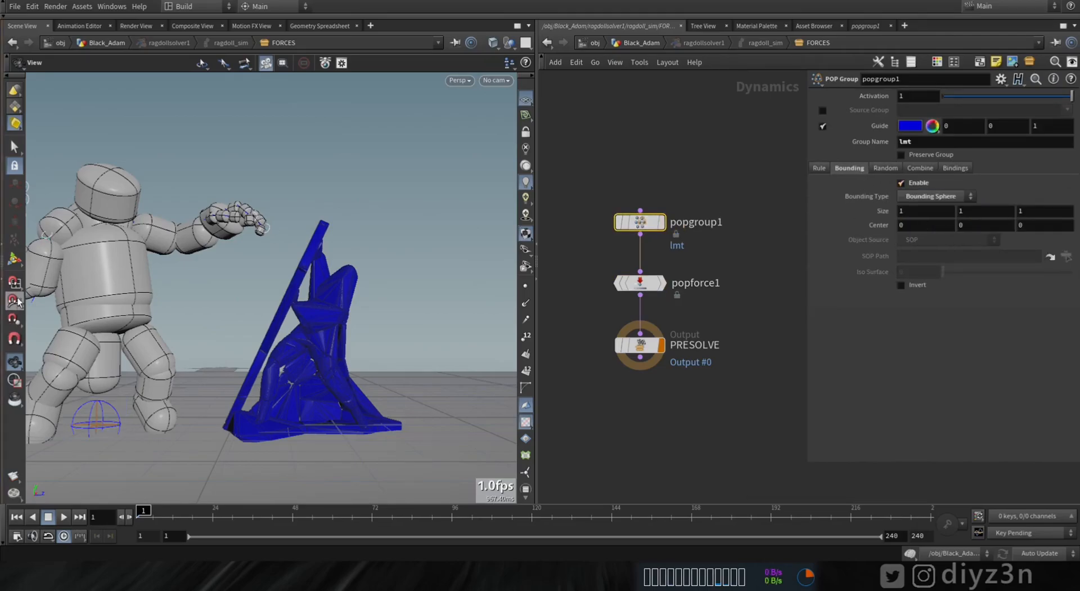
# - Move popgroup1's bounding sphere up toward the statue, to a center of about 0, 3.05, 2.71
pyautogui.click(14, 260)
pyautogui.keyDown('alt'); pyautogui.moveTo(135, 414); pyautogui.dragTo(106, 432); pyautogui.keyUp('alt')
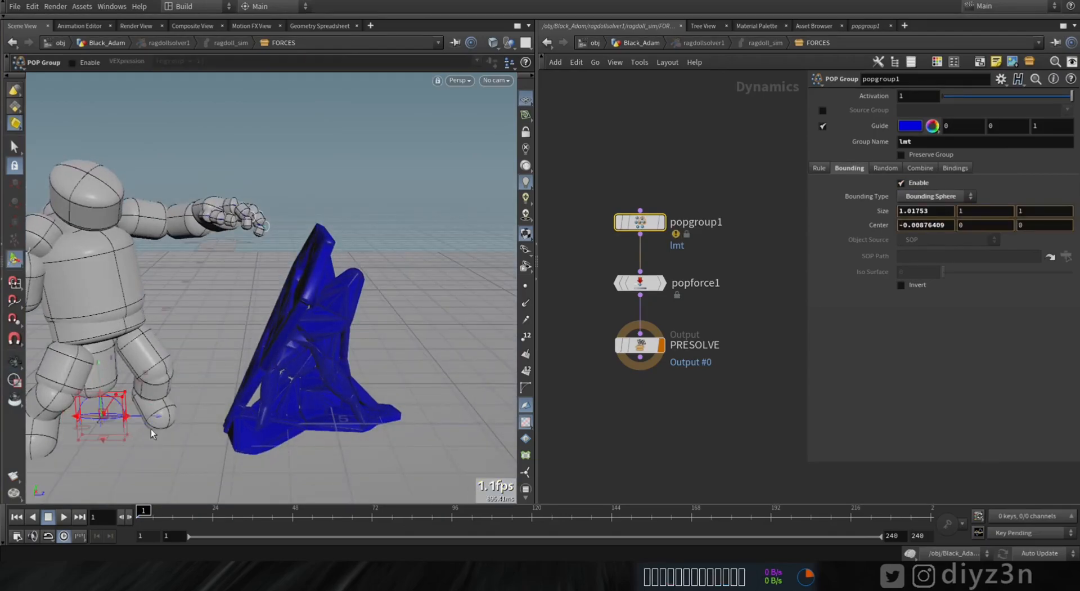
pyautogui.keyDown('alt'); pyautogui.moveTo(118, 415); pyautogui.dragTo(248, 427); pyautogui.keyUp('alt')
pyautogui.moveTo(300, 401); pyautogui.dragTo(429, 417)
pyautogui.keyDown('alt'); pyautogui.moveTo(410, 337); pyautogui.dragTo(282, 256); pyautogui.keyUp('alt')
pyautogui.moveTo(268, 362); pyautogui.dragTo(273, 203)
pyautogui.keyDown('alt'); pyautogui.moveTo(291, 386); pyautogui.dragTo(328, 423); pyautogui.keyUp('alt')
# - Play the ragdoll simulation to frame 54 with popforce1 bypassed to find the head's position at impact
pyautogui.click(642, 43)
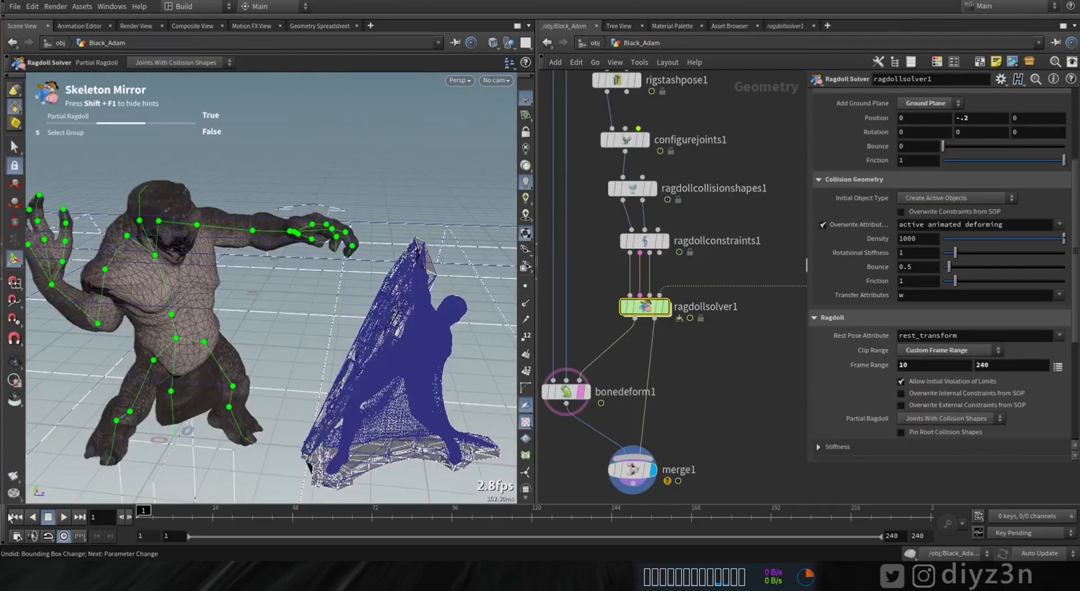
pyautogui.click(634, 470)
pyautogui.click(63, 517)
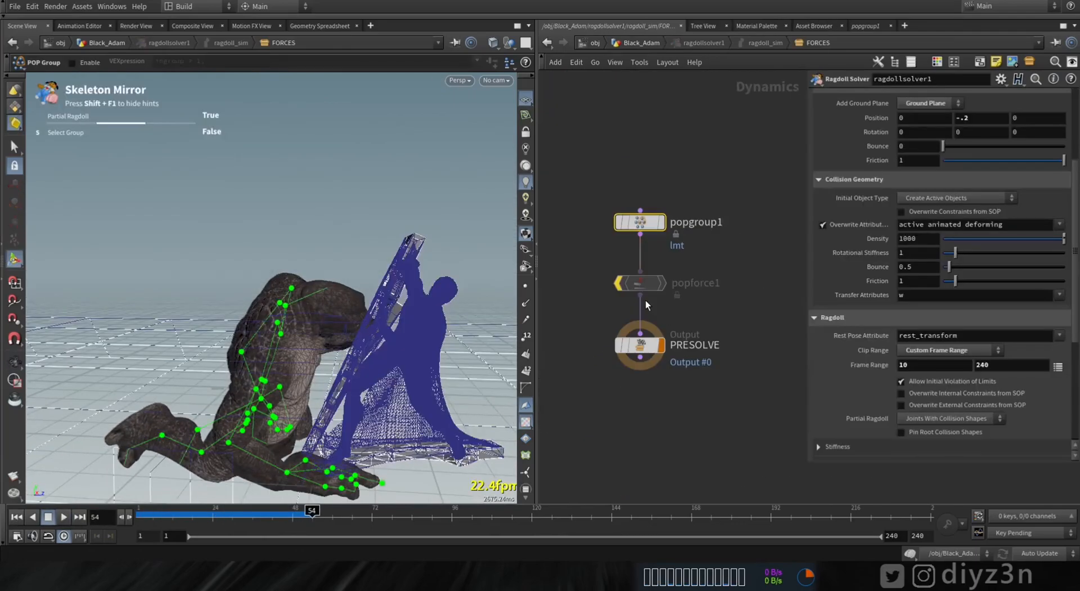
# - Center popgroup1's bounding sphere on the head's impact area at about -1.38, 3.05, 3.74 and set its size to 2 on all axes
pyautogui.keyDown('alt'); pyautogui.moveTo(406, 356); pyautogui.dragTo(338, 405); pyautogui.keyUp('alt')
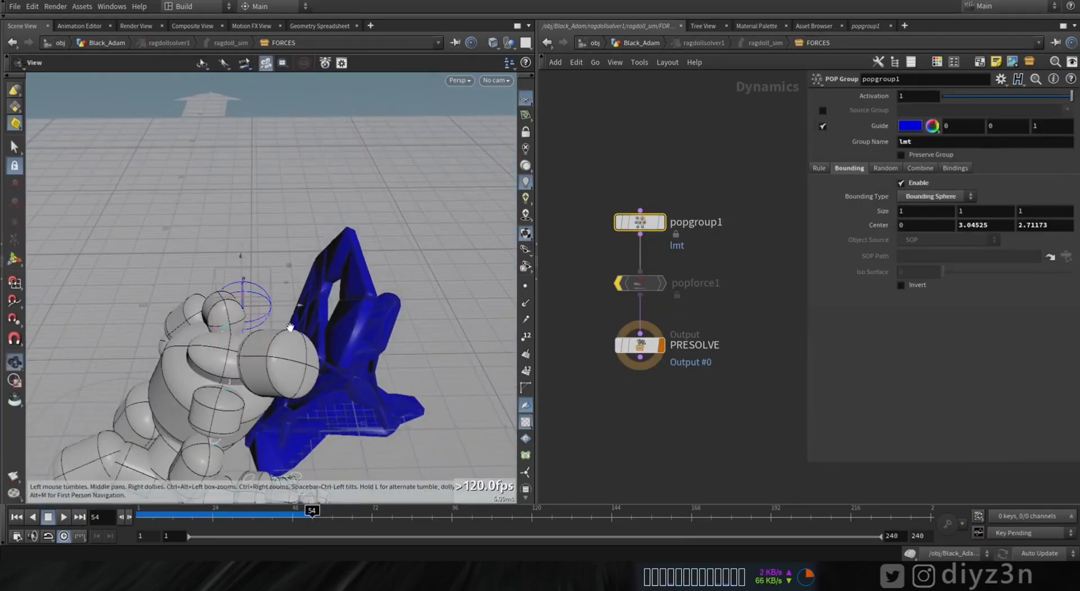
pyautogui.moveTo(291, 308); pyautogui.dragTo(206, 382)
pyautogui.keyDown('alt'); pyautogui.moveTo(226, 347); pyautogui.dragTo(270, 309); pyautogui.keyUp('alt')
pyautogui.press('Return')
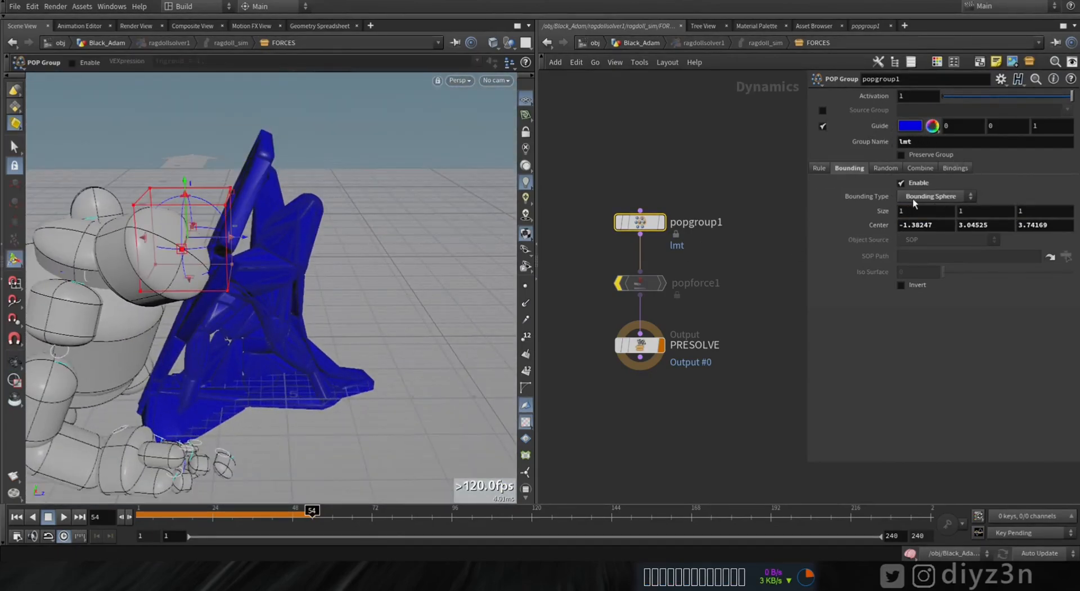
pyautogui.moveTo(881, 214); pyautogui.dragTo(890, 190, button='middle')
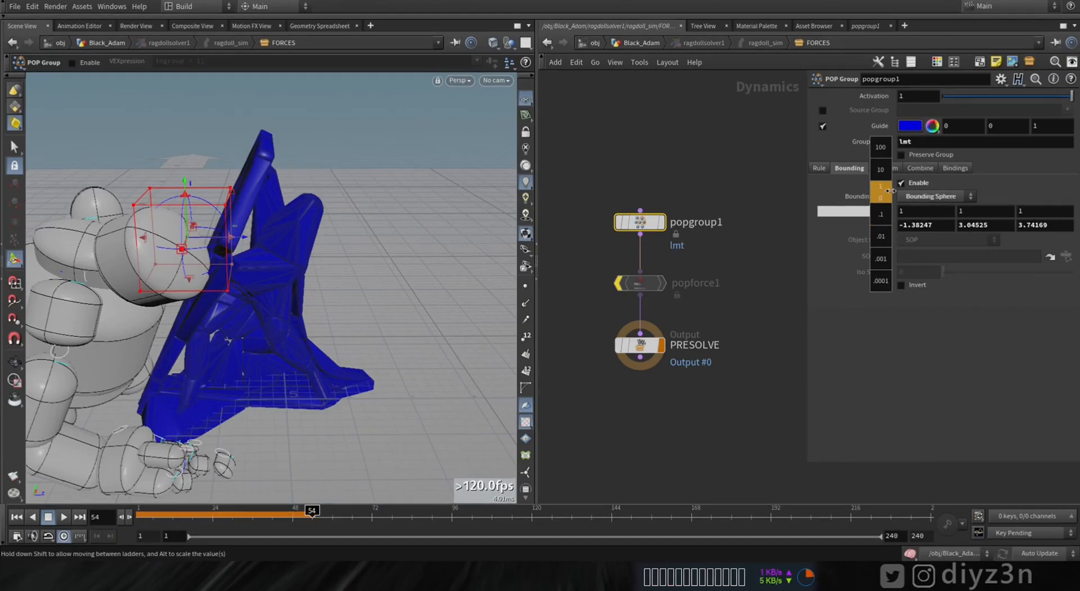
pyautogui.click(922, 210)
pyautogui.write('2')
pyautogui.press('Tab')
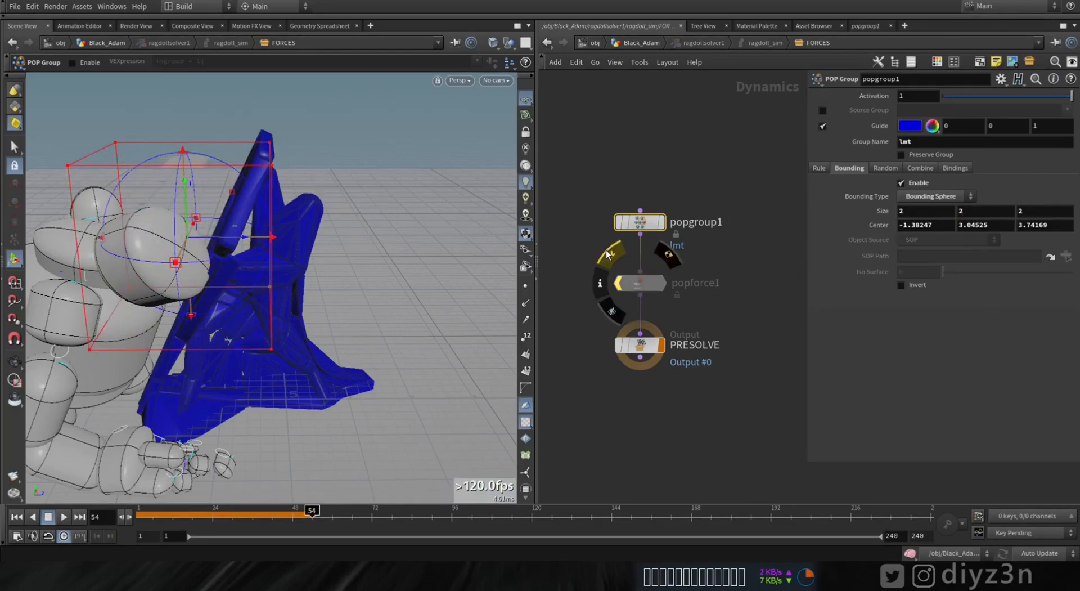
# - Re-enable popforce1 and keyframe its Activation at 0 on frame 53 and 1 on frame 54
pyautogui.click(646, 282)
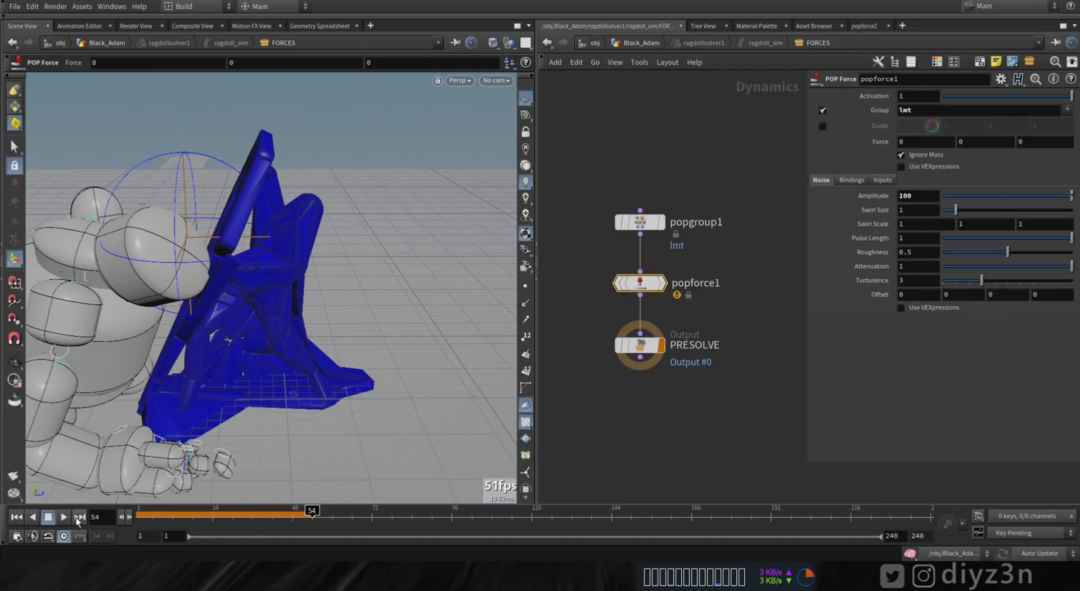
pyautogui.click(121, 516)
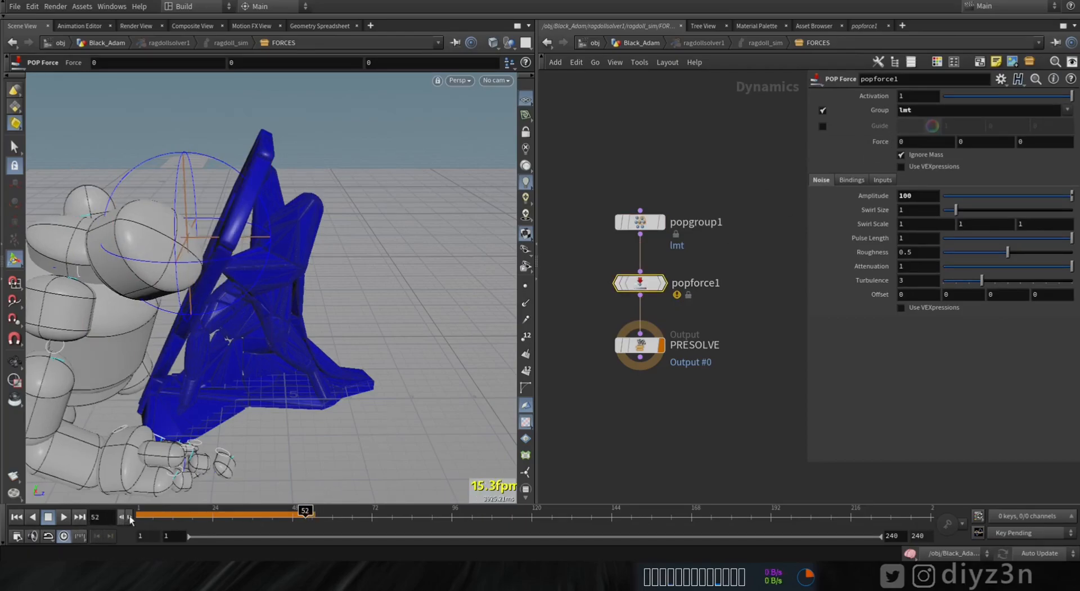
pyautogui.click(130, 517)
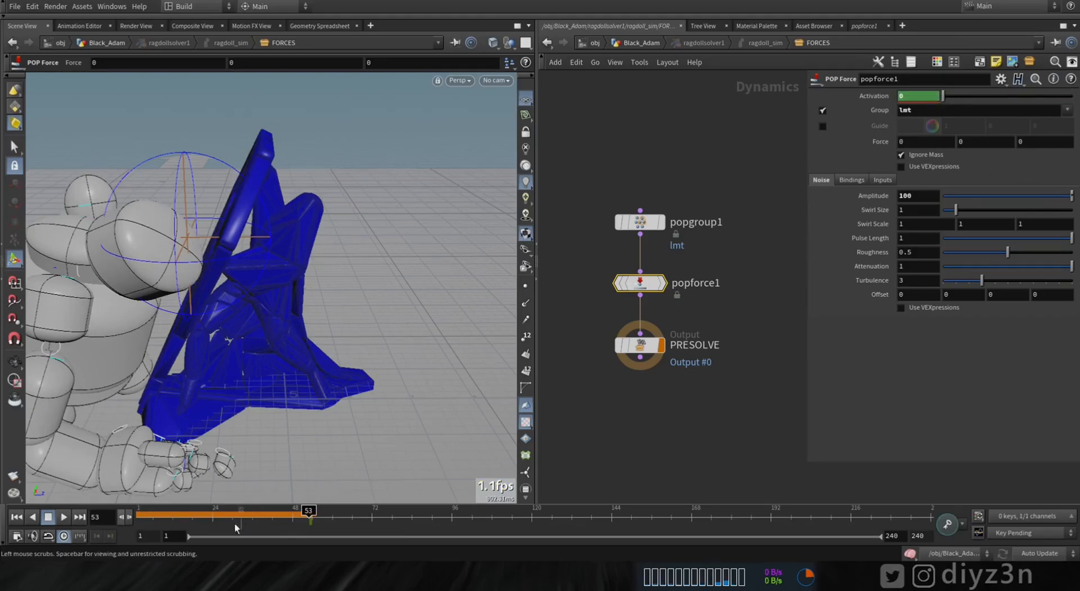
pyautogui.moveTo(946, 96); pyautogui.dragTo(1072, 97)
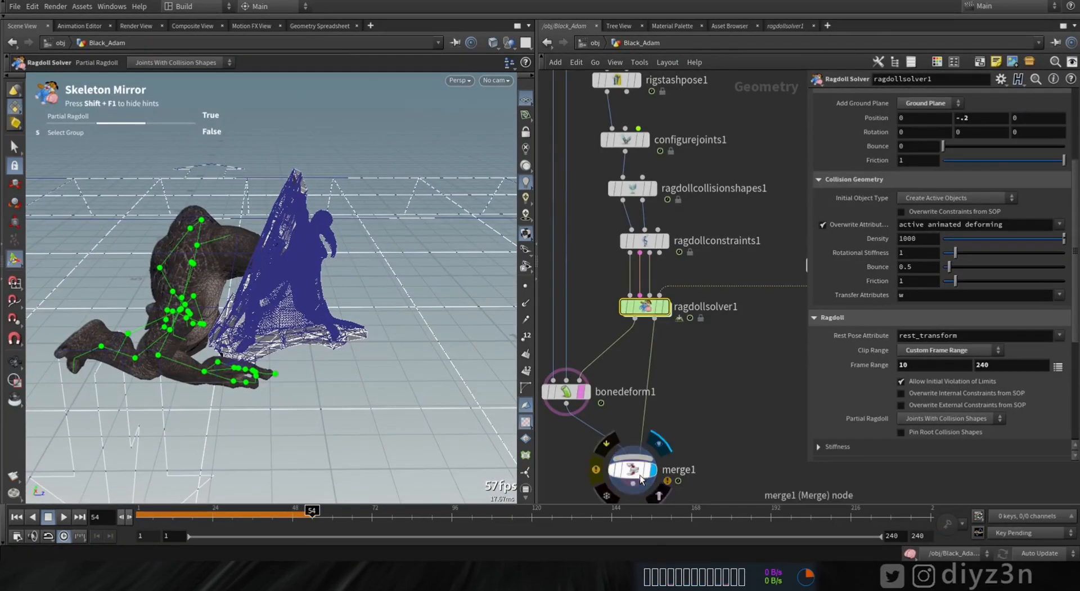
# - Render a flipbook of merge1 and play it back to review the effect of the noise force
pyautogui.click(643, 480)
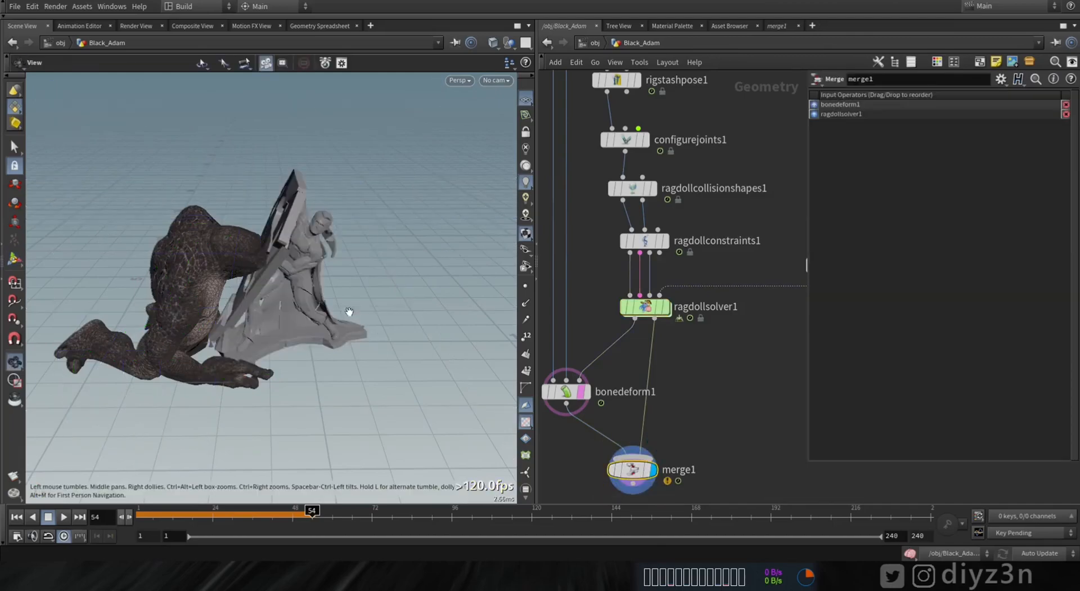
pyautogui.click(14, 478)
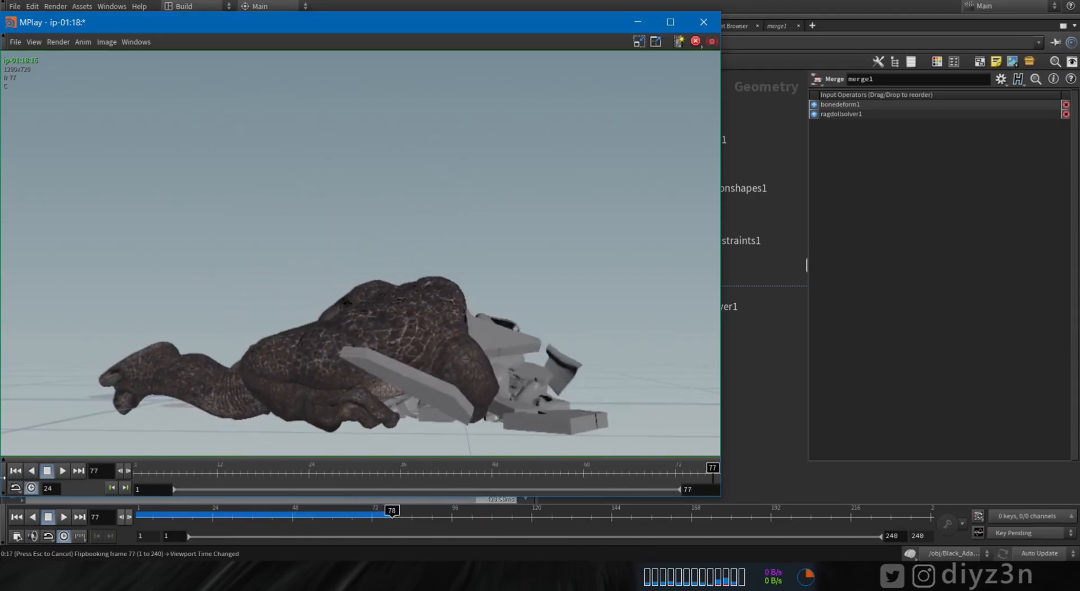
pyautogui.click(63, 471)
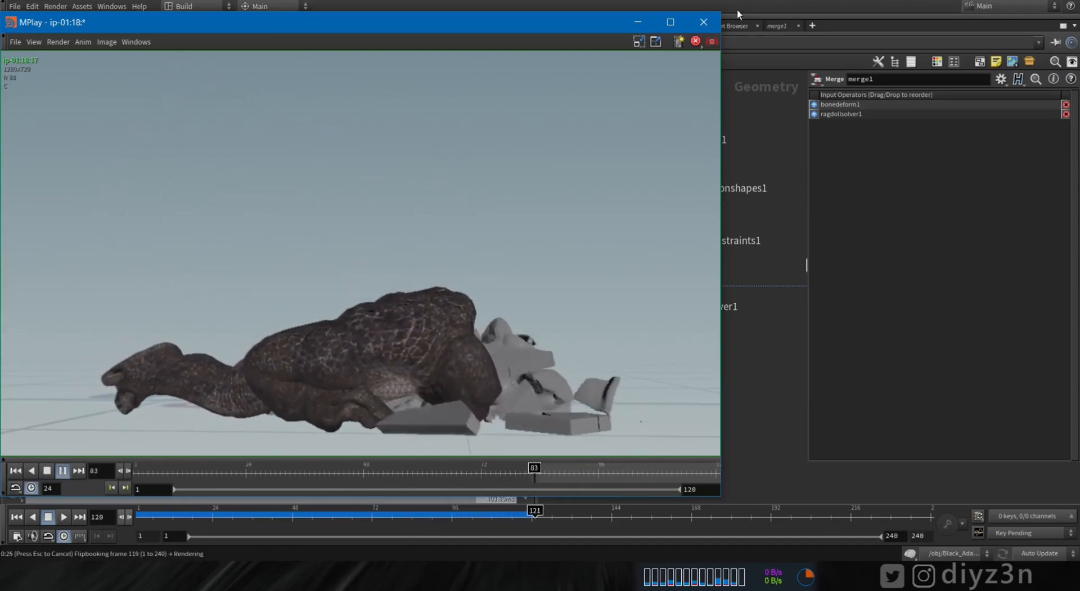
pyautogui.click(715, 22)
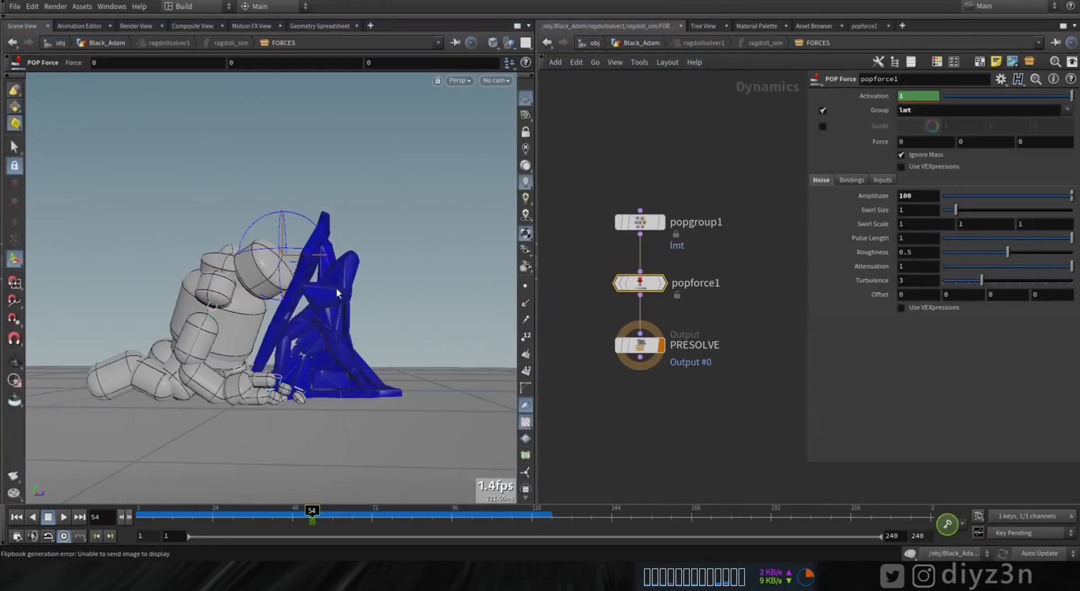
# - Set popforce1's Z force to 100 and rerun the simulation from frame 1
pyautogui.keyDown('alt'); pyautogui.moveTo(336, 289); pyautogui.dragTo(365, 331); pyautogui.keyUp('alt')
pyautogui.scroll(5, 346, 310)
pyautogui.scroll(-5, 346, 310)
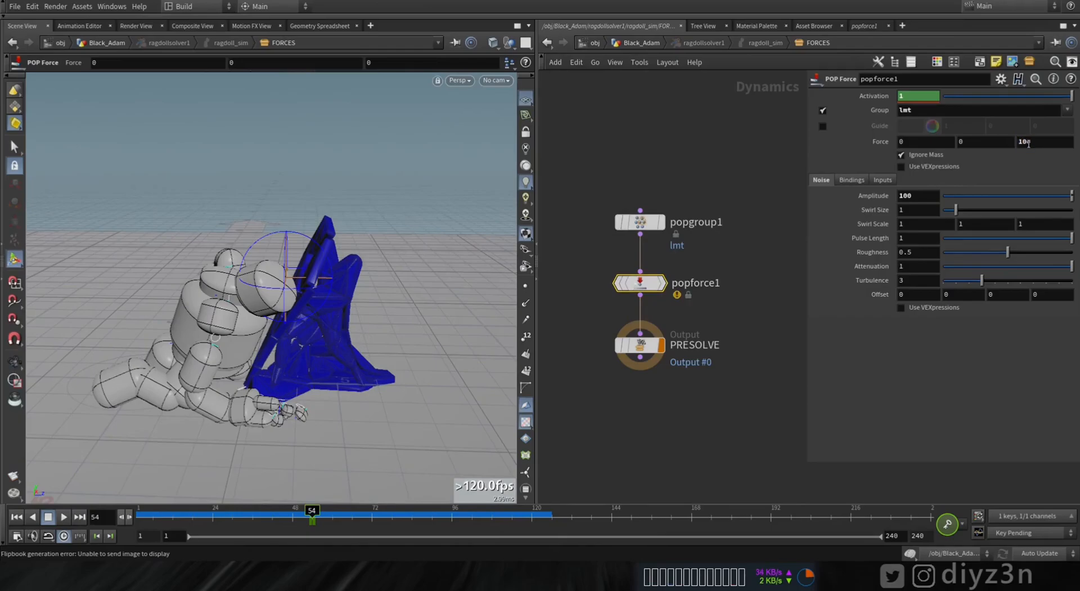
pyautogui.click(65, 517)
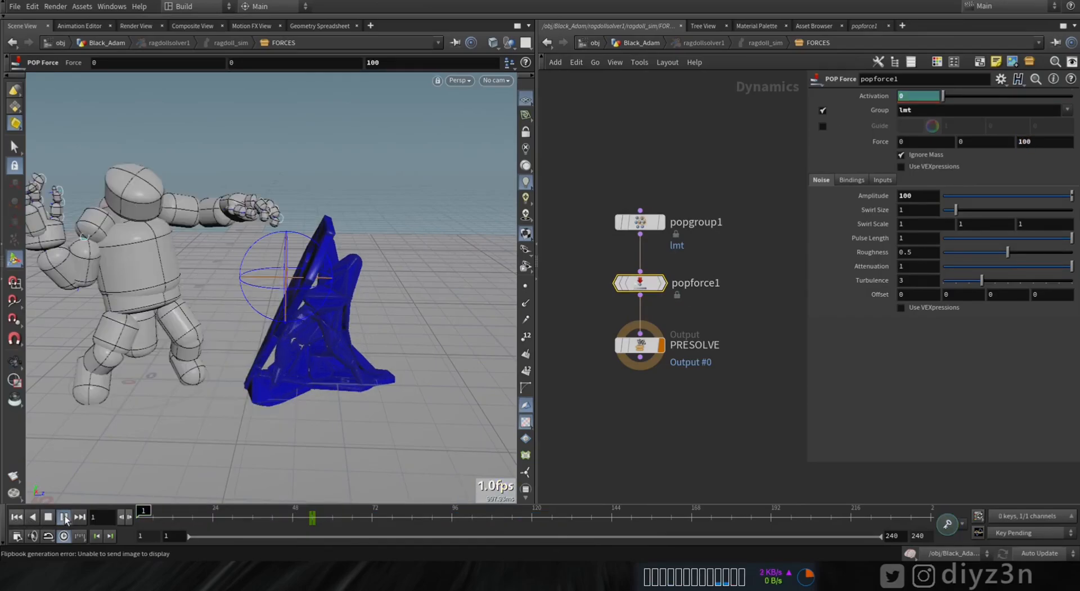
# - Scrub through the collision up to frame 64 and play a flipbook of the simulation to review the directional force
pyautogui.click(14, 361)
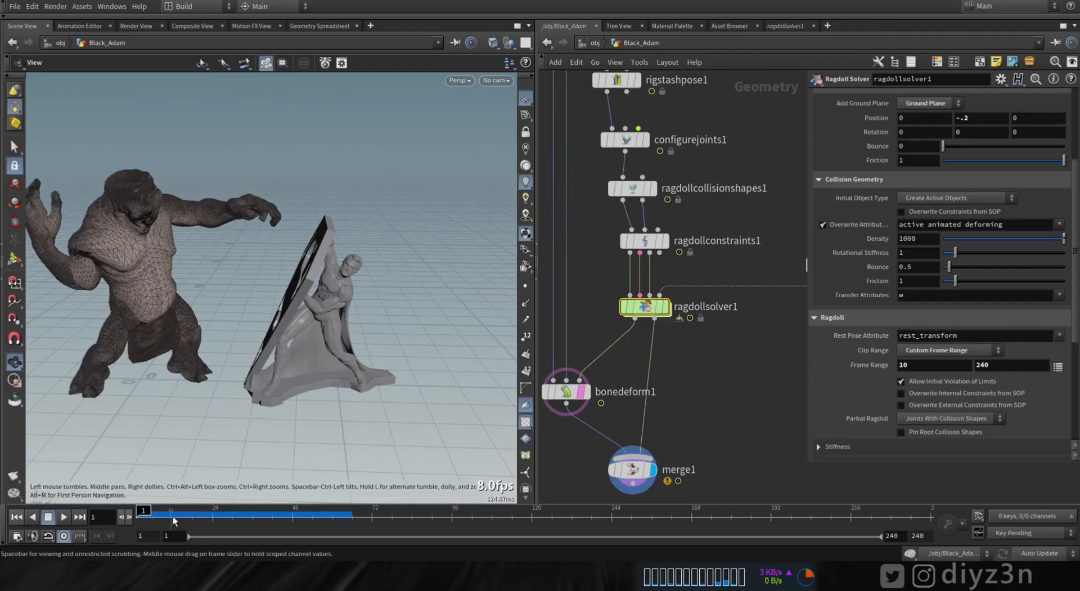
pyautogui.moveTo(174, 521); pyautogui.dragTo(343, 513)
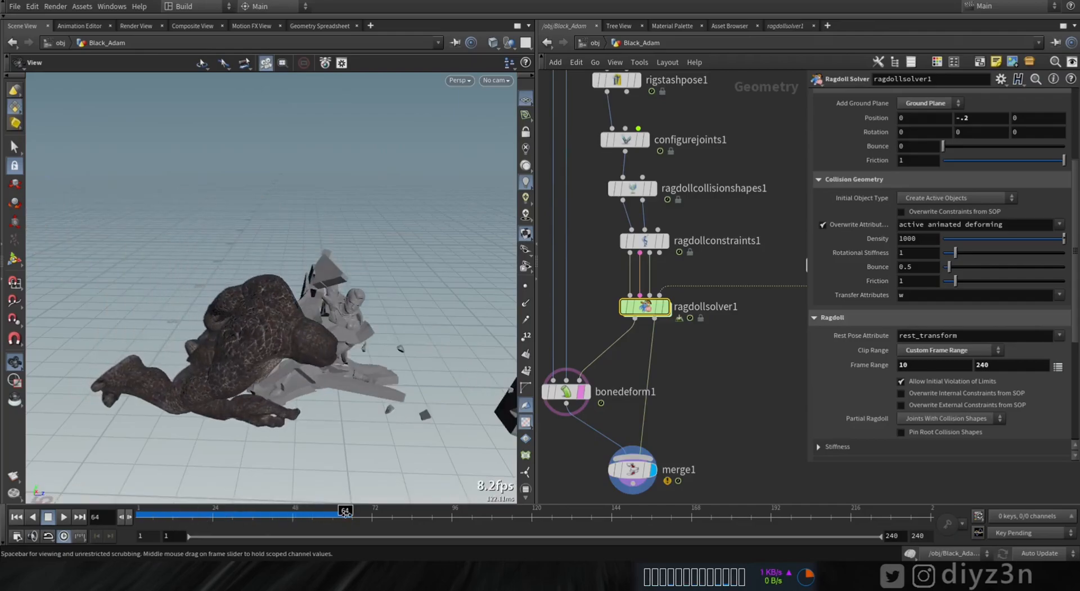
pyautogui.moveTo(412, 317); pyautogui.dragTo(337, 307)
pyautogui.moveTo(322, 527)
pyautogui.mouseDown()
pyautogui.moveTo(292, 526)
pyautogui.moveTo(331, 526)
pyautogui.mouseUp()
pyautogui.moveTo(295, 315); pyautogui.dragTo(350, 316)
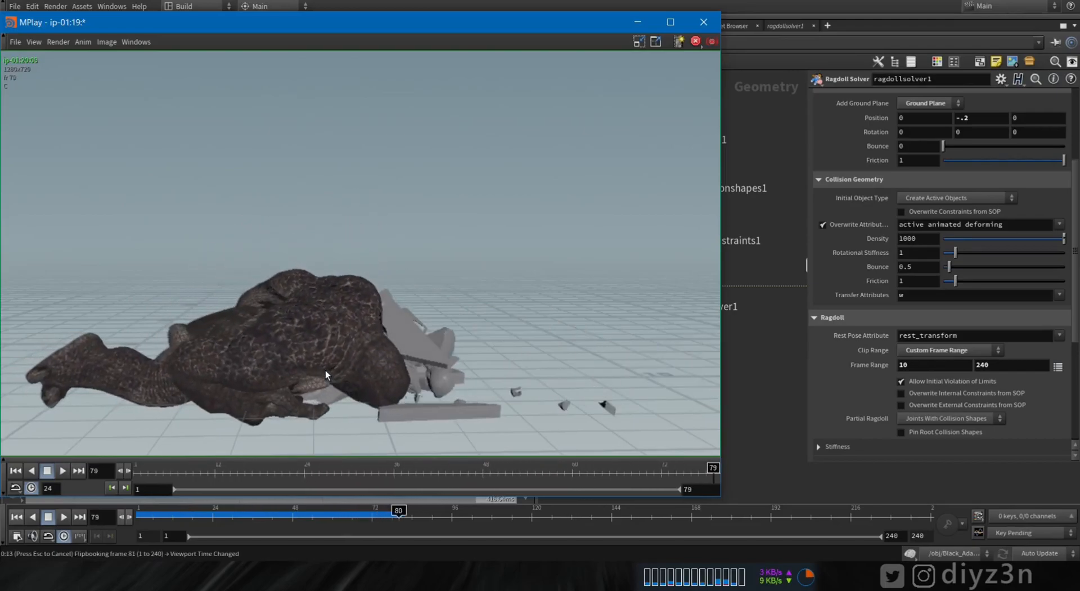
pyautogui.click(62, 470)
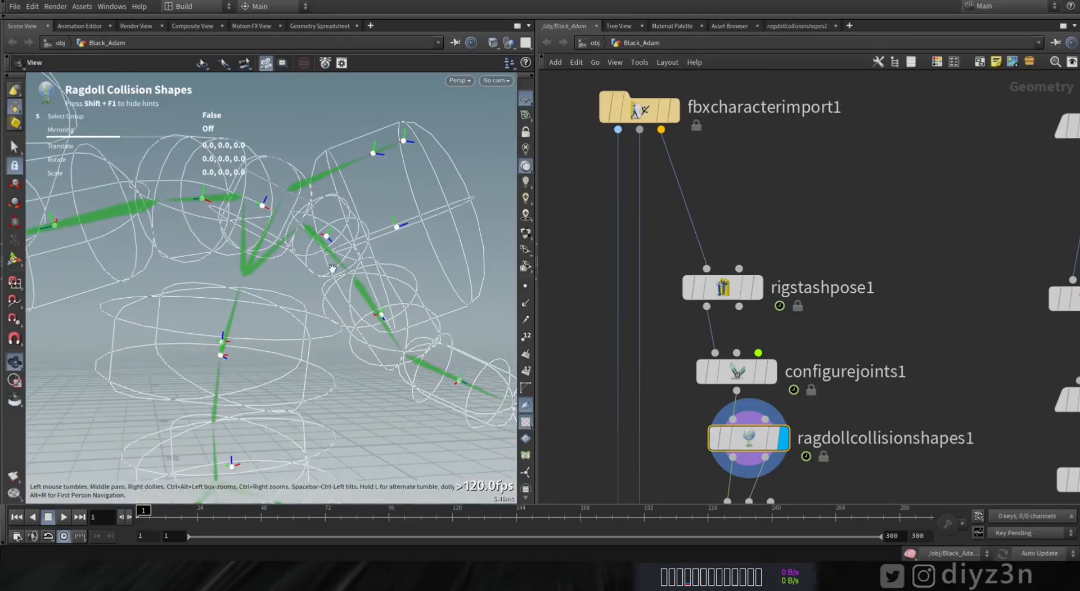
# - Inspect the ragdollcollisionshapes1 capsules around the character's skeleton
pyautogui.moveTo(308, 298); pyautogui.dragTo(298, 286)
pyautogui.moveTo(299, 286); pyautogui.dragTo(134, 332, button='right')
pyautogui.click(379, 342)
pyautogui.moveTo(407, 341); pyautogui.dragTo(383, 361)
pyautogui.moveTo(672, 416); pyautogui.dragTo(681, 99, button='middle')
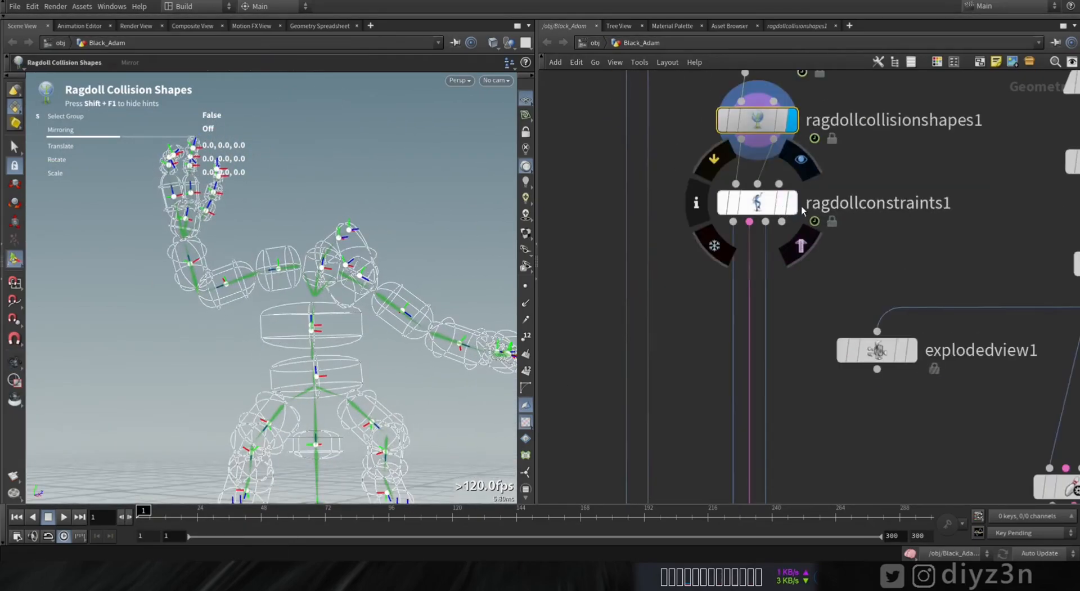
# - Display ragdollconstraints1 and examine its internal constraint parameters and the statue branch of the network
pyautogui.click(757, 207)
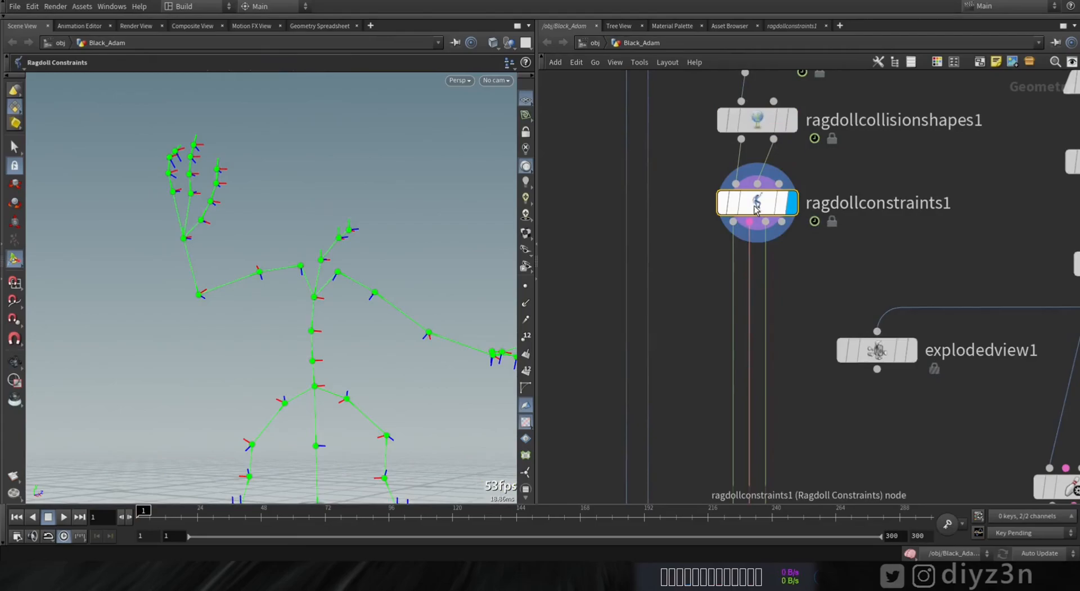
pyautogui.press('p')
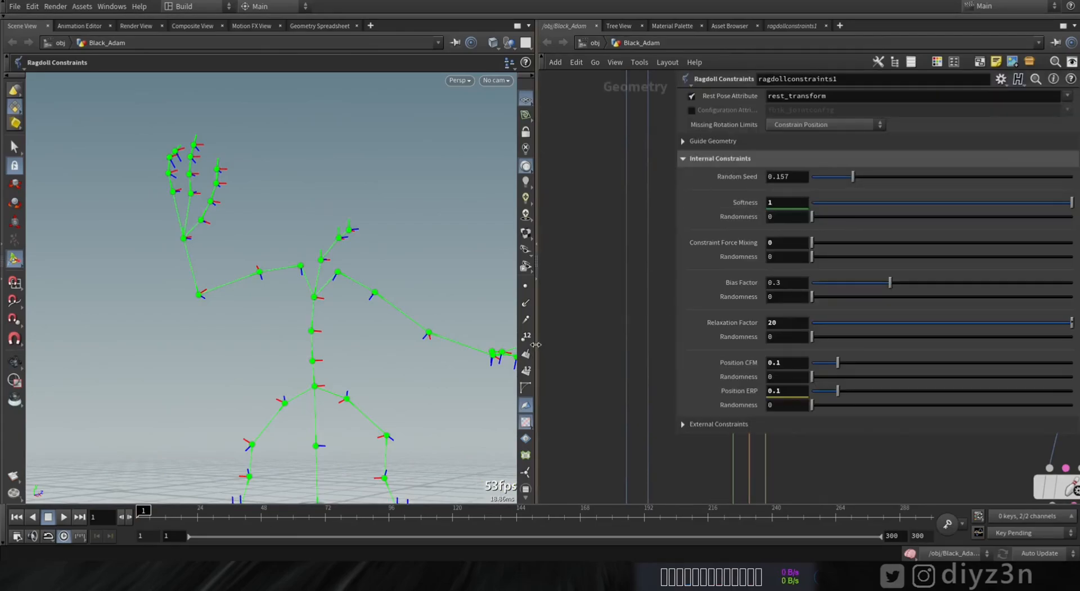
pyautogui.moveTo(536, 344); pyautogui.dragTo(466, 338)
pyautogui.moveTo(612, 309); pyautogui.dragTo(508, 225, button='middle')
pyautogui.moveTo(546, 322); pyautogui.dragTo(537, 226, button='middle')
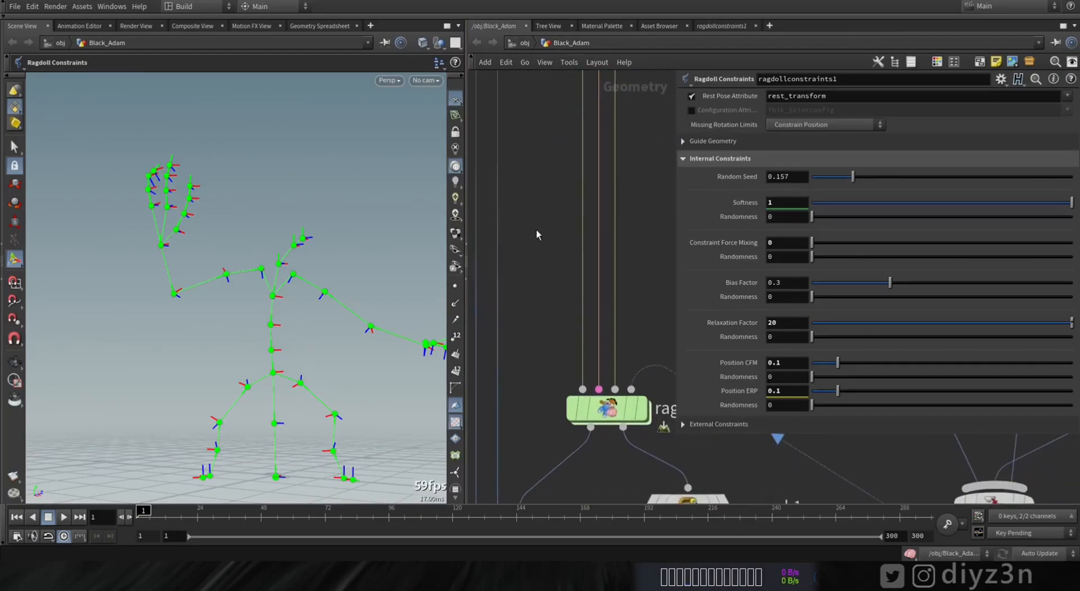
pyautogui.moveTo(545, 299); pyautogui.dragTo(509, 186, button='middle')
pyautogui.moveTo(634, 183); pyautogui.dragTo(515, 379, button='middle')
pyautogui.moveTo(599, 184); pyautogui.dragTo(480, 433, button='middle')
pyautogui.moveTo(595, 251); pyautogui.dragTo(612, 312, button='middle')
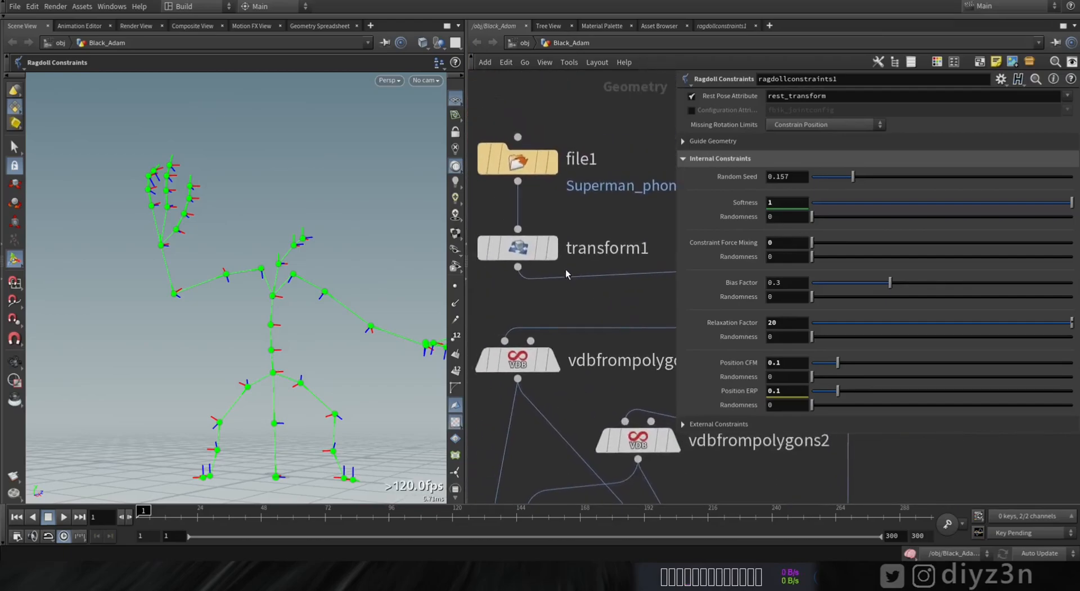
# - Display transform1 and examine the imported Superman statue together with its round base
pyautogui.click(553, 248)
pyautogui.click(517, 248)
pyautogui.moveTo(344, 327); pyautogui.dragTo(281, 336, button='middle')
pyautogui.moveTo(281, 335)
pyautogui.mouseDown()
pyautogui.moveTo(265, 359)
pyautogui.moveTo(292, 354)
pyautogui.moveTo(280, 342)
pyautogui.mouseUp()
pyautogui.moveTo(280, 342); pyautogui.dragTo(348, 307, button='right')
pyautogui.press('Return')
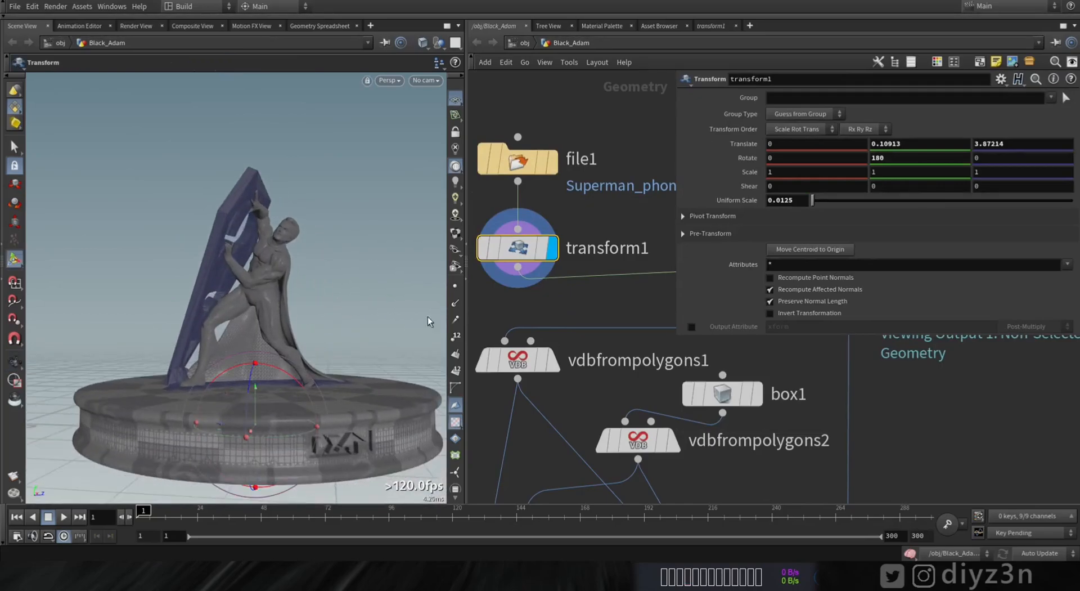
# - Display vdbfrompolygons1, box1 and the two VDB Combine nodes to review how the statue is cut by the box
pyautogui.click(554, 361)
pyautogui.click(518, 360)
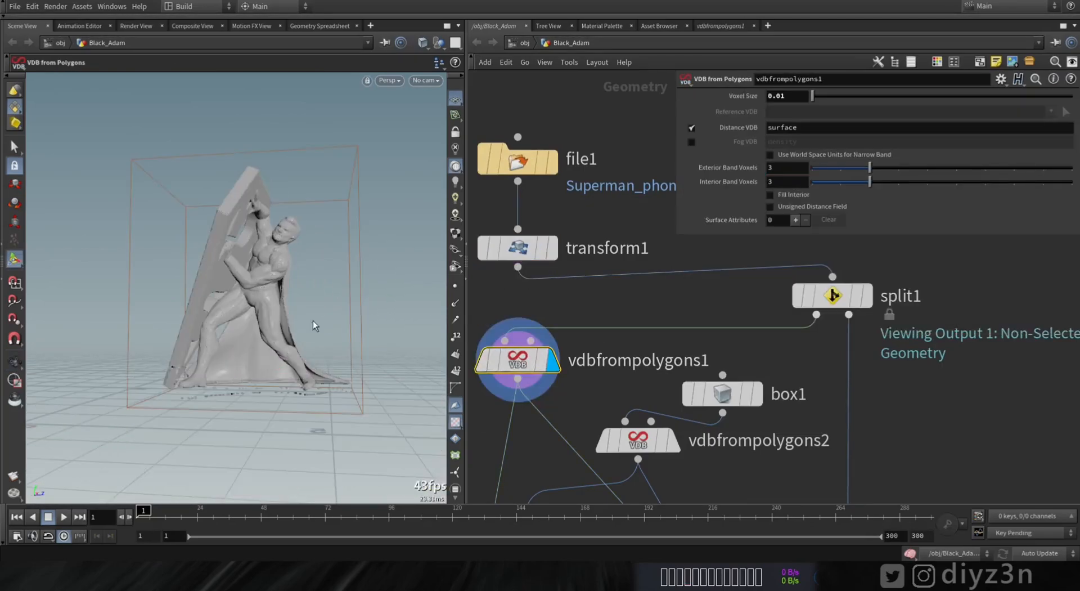
pyautogui.click(752, 397)
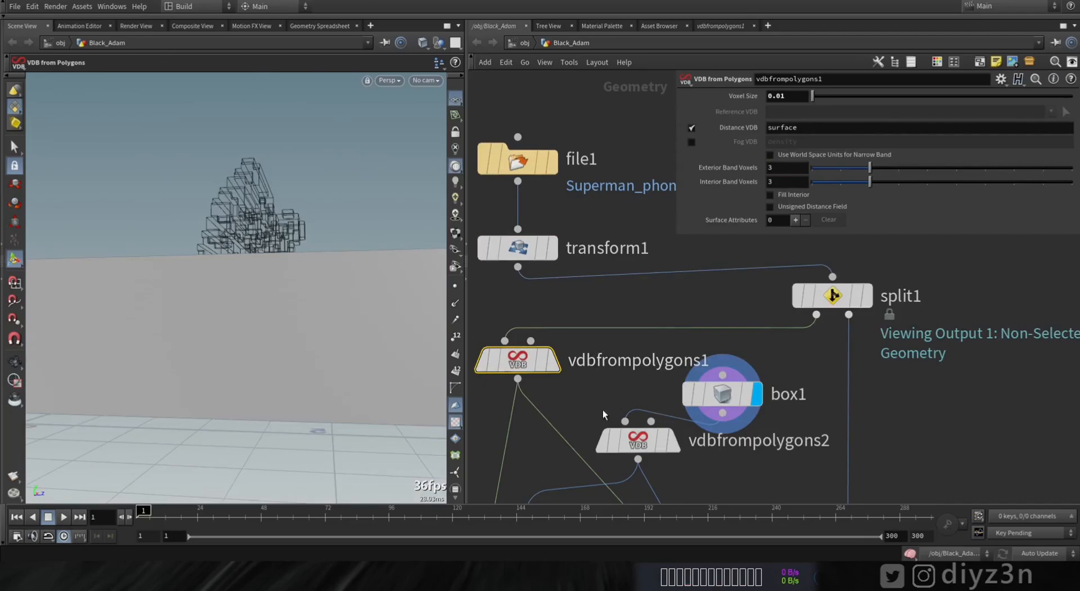
pyautogui.moveTo(603, 415); pyautogui.dragTo(641, 292, button='middle')
pyautogui.click(581, 408)
pyautogui.click(545, 414)
pyautogui.click(726, 430)
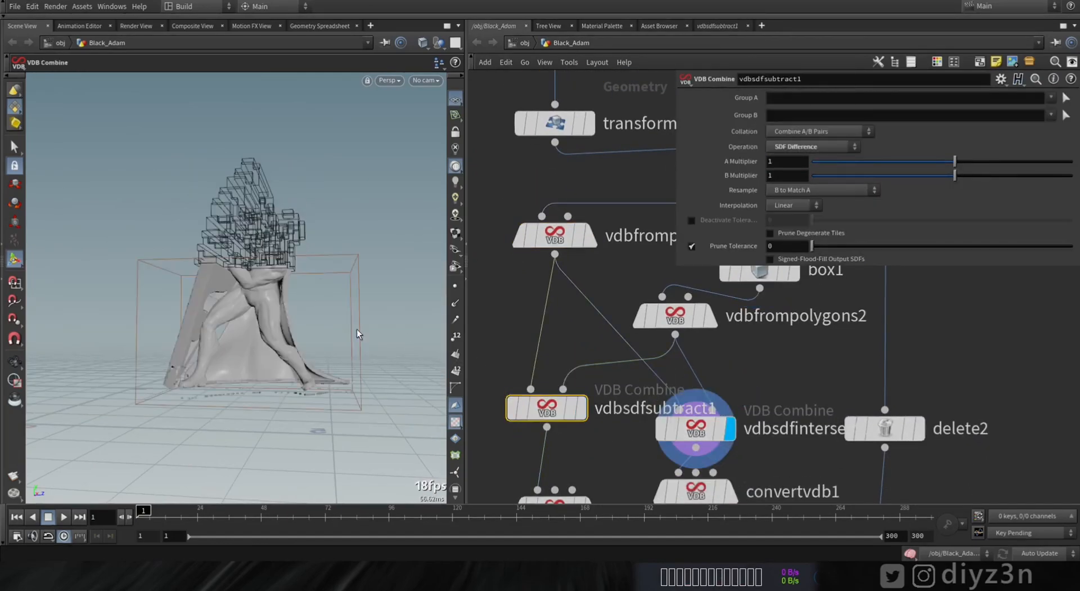
# - Display facet2 below convertvdb2 to inspect the statue piece converted back to polygons
pyautogui.moveTo(613, 443); pyautogui.dragTo(591, 261, button='middle')
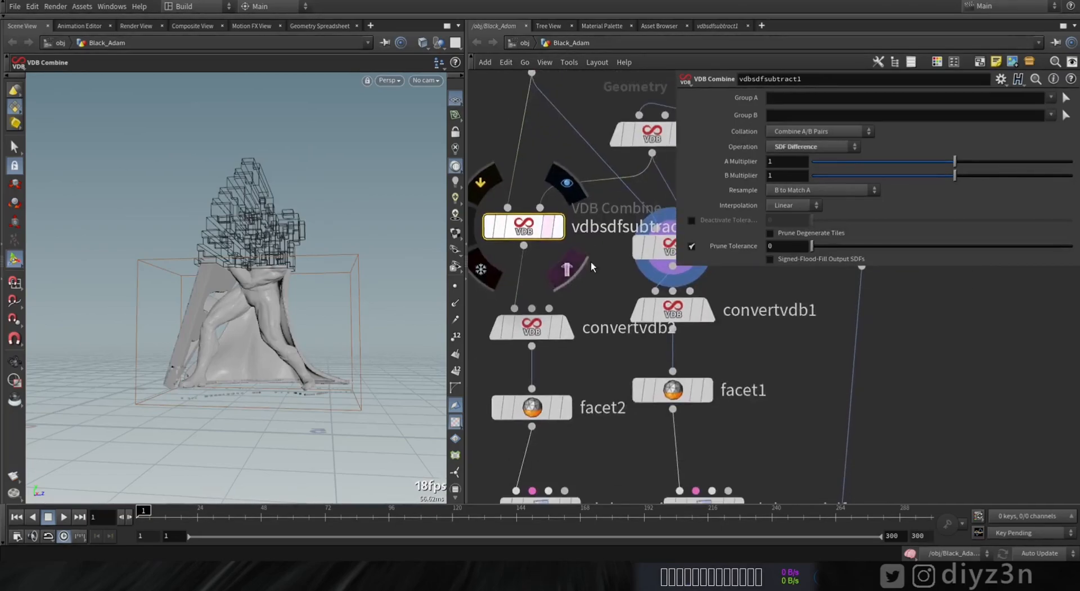
pyautogui.click(536, 326)
pyautogui.click(566, 407)
pyautogui.click(535, 407)
pyautogui.moveTo(554, 452); pyautogui.dragTo(539, 262, button='middle')
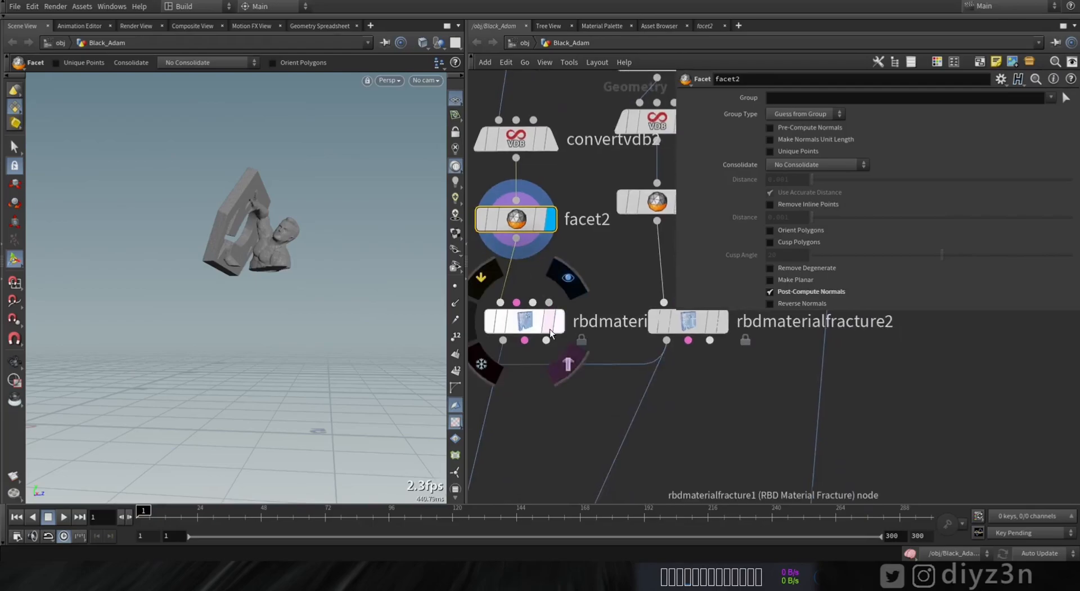
# - Review the primary fracture and chipping settings of rbdmaterialfracture1
pyautogui.click(557, 326)
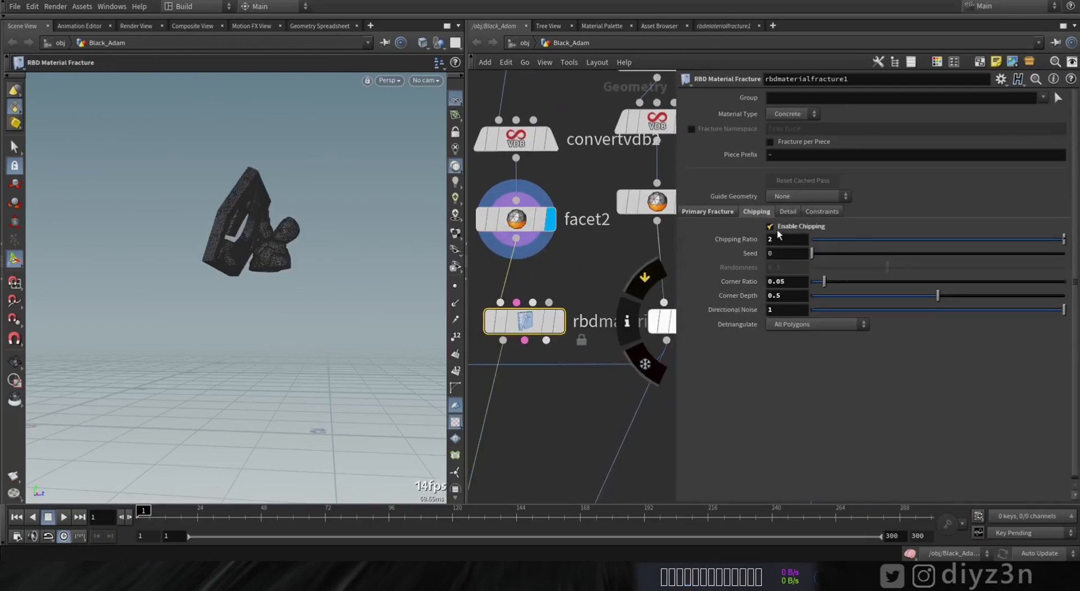
pyautogui.click(698, 215)
pyautogui.click(757, 212)
pyautogui.moveTo(558, 401); pyautogui.dragTo(541, 266, button='middle')
pyautogui.scroll(-3, 601, 280)
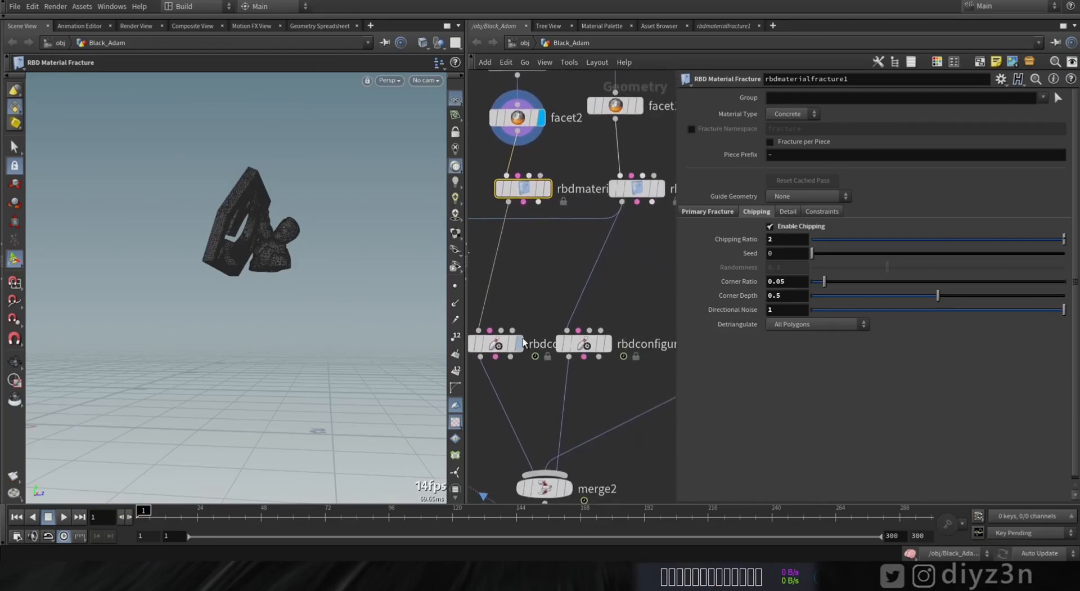
# - Display rbdconfigure1 and inspect the keyframed Active attribute there and on rbdconfigure2
pyautogui.click(522, 345)
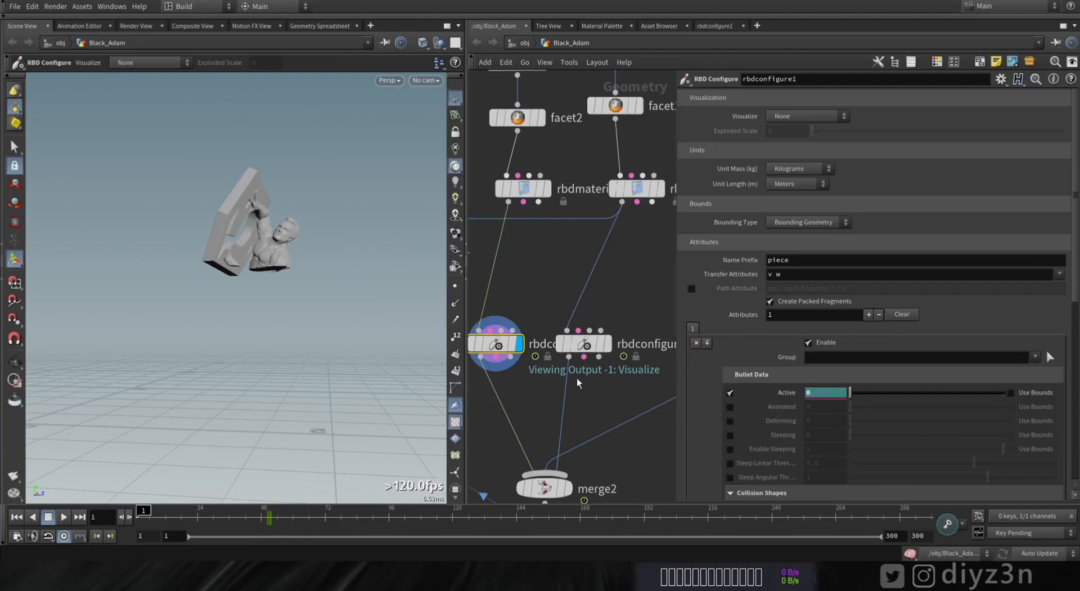
pyautogui.click(584, 341)
pyautogui.moveTo(535, 435); pyautogui.dragTo(682, 436, button='middle')
pyautogui.moveTo(558, 421); pyautogui.dragTo(582, 408, button='middle')
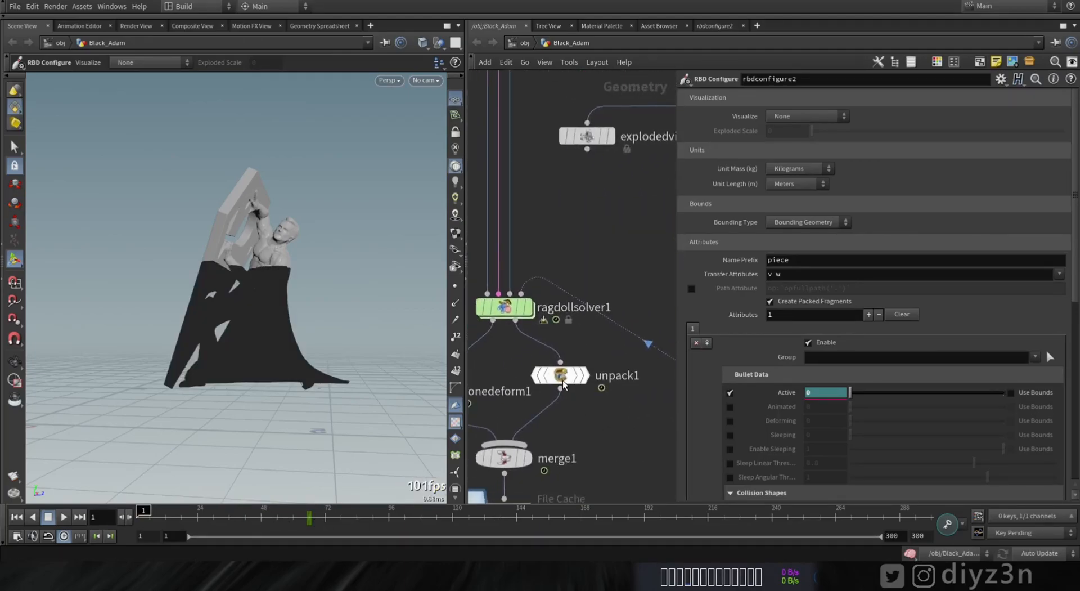
# - Check the Transfer Attributes settings of unpack1 and of ragdollsolver1's collision geometry
pyautogui.click(563, 377)
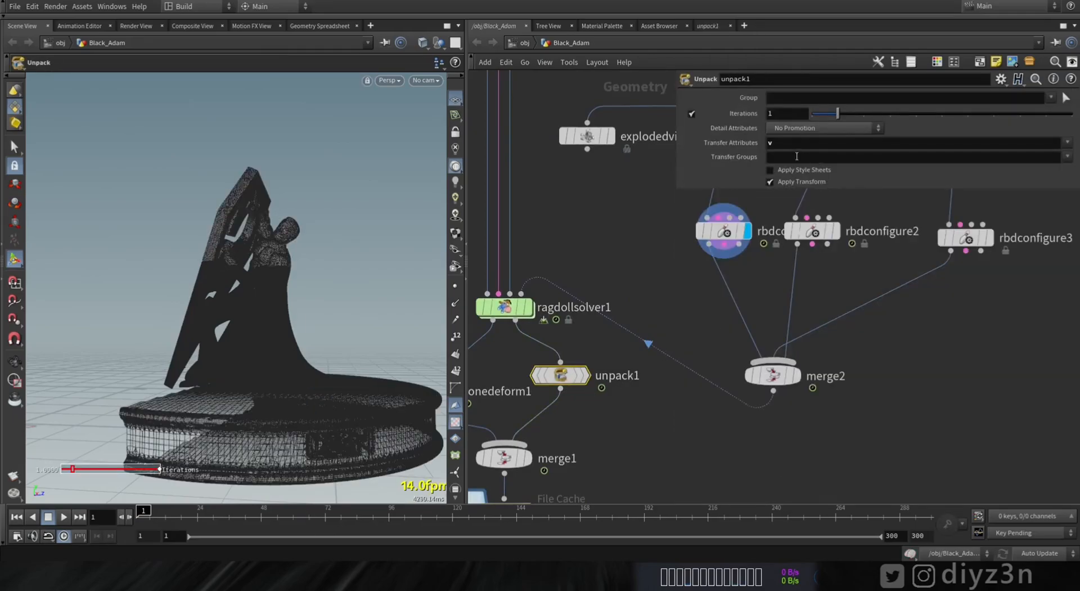
pyautogui.press('Return')
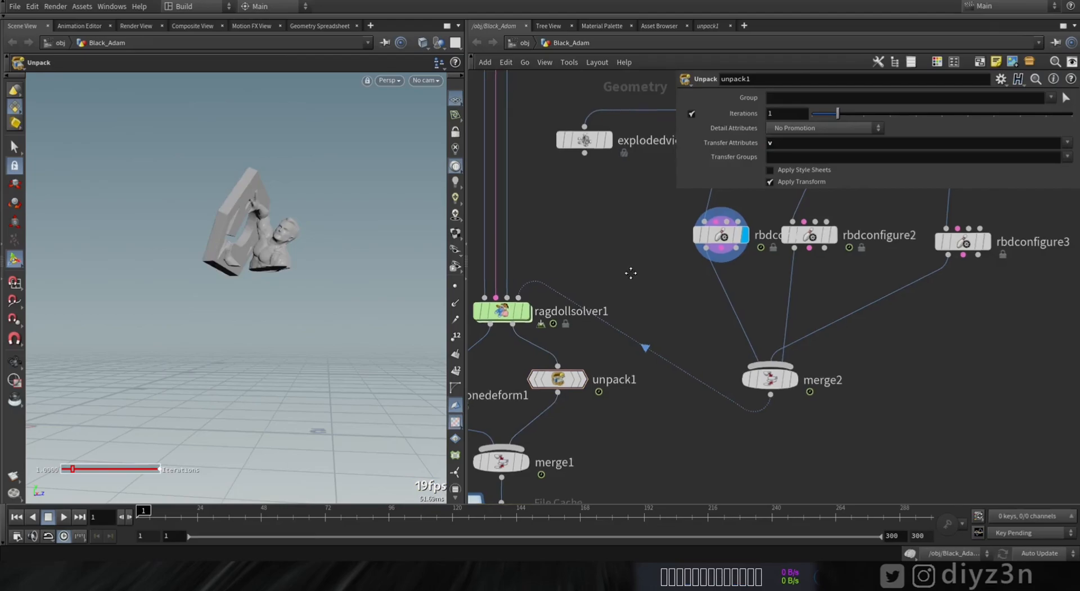
pyautogui.moveTo(639, 255); pyautogui.dragTo(761, 275, button='middle')
pyautogui.moveTo(647, 396); pyautogui.dragTo(660, 372, button='middle')
pyautogui.click(666, 382)
pyautogui.click(664, 291)
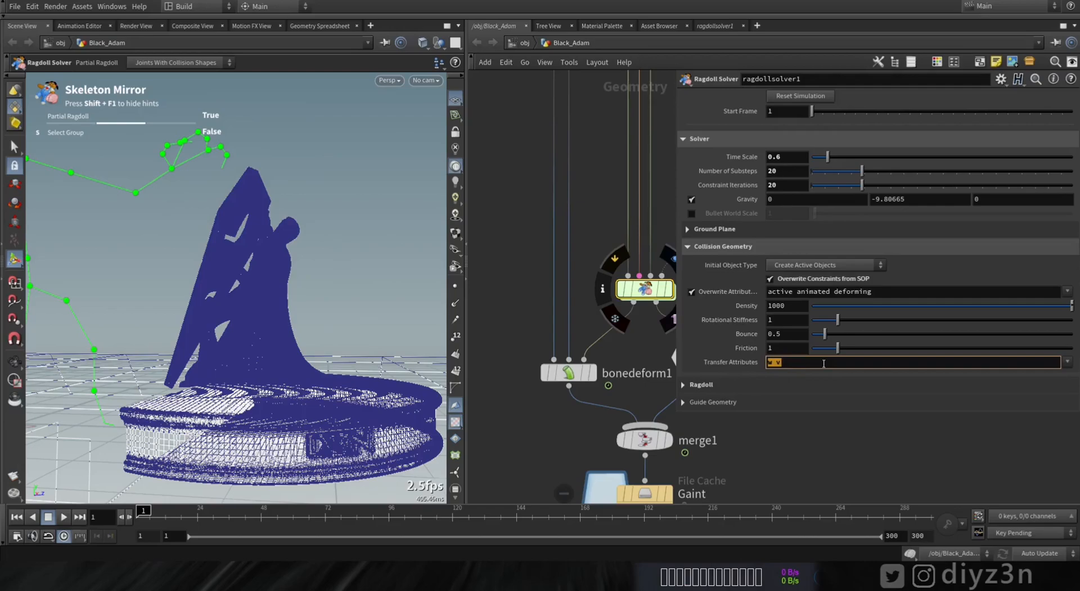
pyautogui.moveTo(616, 387); pyautogui.dragTo(550, 314, button='middle')
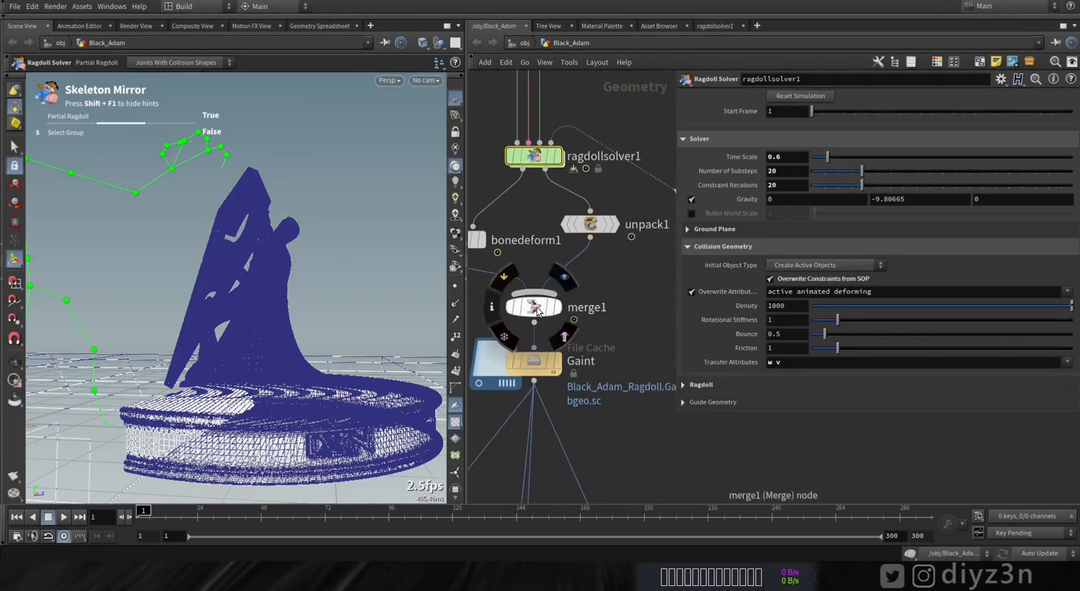
# - Display merge1 and examine the deformed character combined with the unpacked statue
pyautogui.click(537, 309)
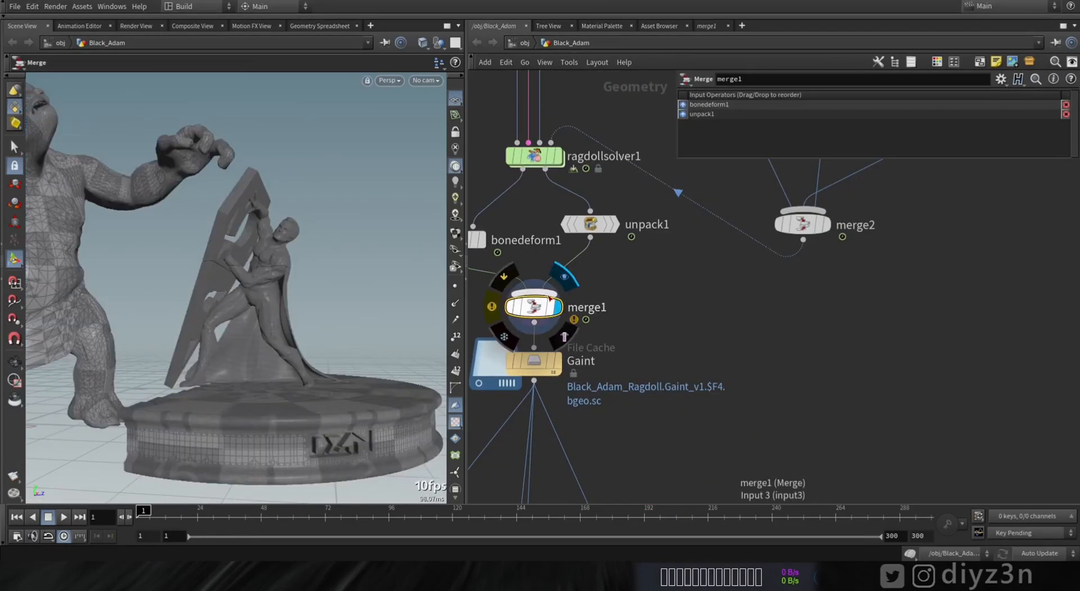
pyautogui.keyDown('alt'); pyautogui.moveTo(356, 323); pyautogui.dragTo(290, 315); pyautogui.keyUp('alt')
pyautogui.moveTo(582, 380); pyautogui.dragTo(703, 360, button='middle')
pyautogui.moveTo(779, 437); pyautogui.dragTo(762, 304, button='middle')
pyautogui.moveTo(555, 359); pyautogui.dragTo(541, 349, button='middle')
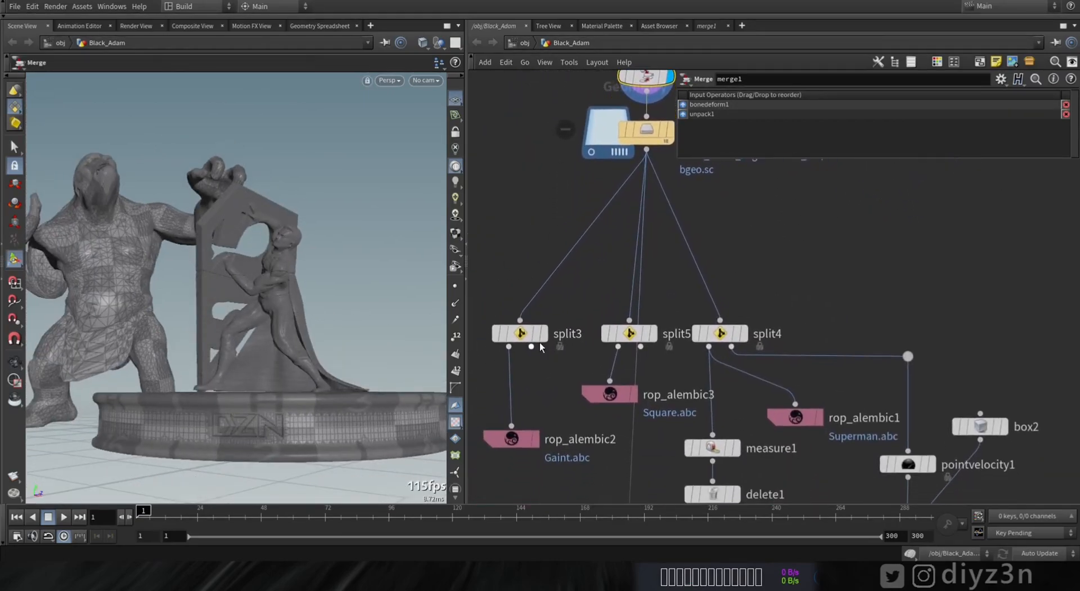
# - Display split3 and split5 and examine the Alembic export, debris and volume branches below the file cache
pyautogui.click(544, 334)
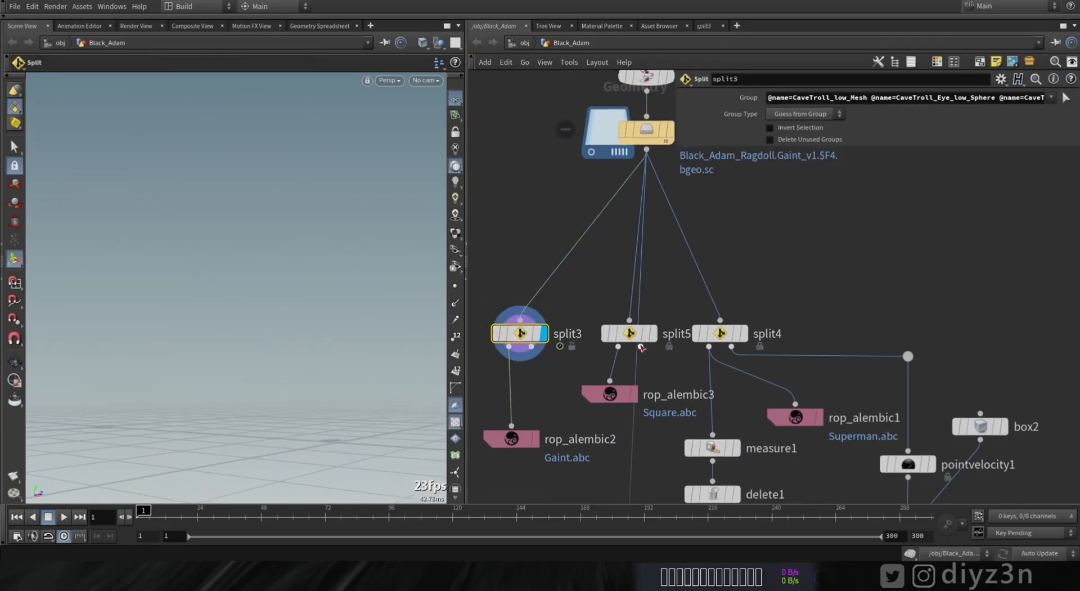
pyautogui.moveTo(842, 412); pyautogui.dragTo(754, 349, button='middle')
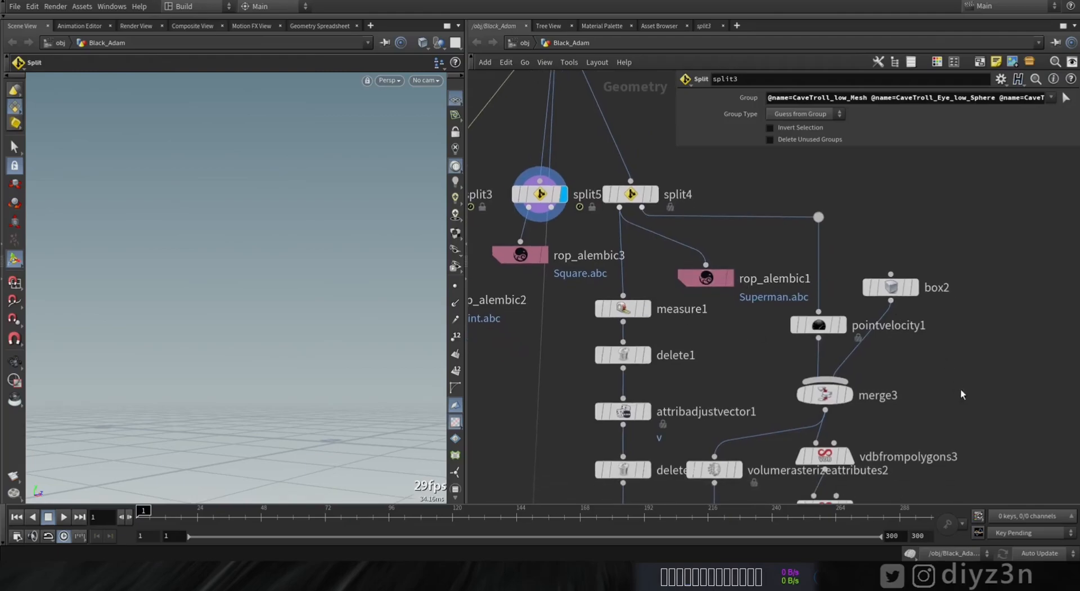
pyautogui.moveTo(956, 386); pyautogui.dragTo(961, 314, button='middle')
pyautogui.moveTo(947, 397); pyautogui.dragTo(859, 280, button='middle')
pyautogui.moveTo(637, 403); pyautogui.dragTo(677, 213, button='middle')
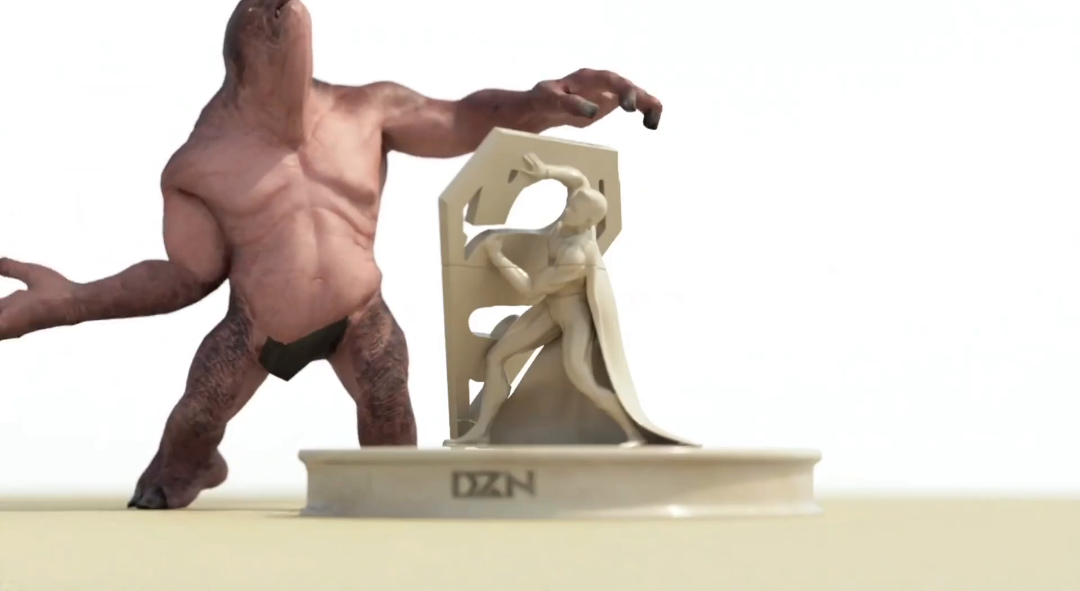